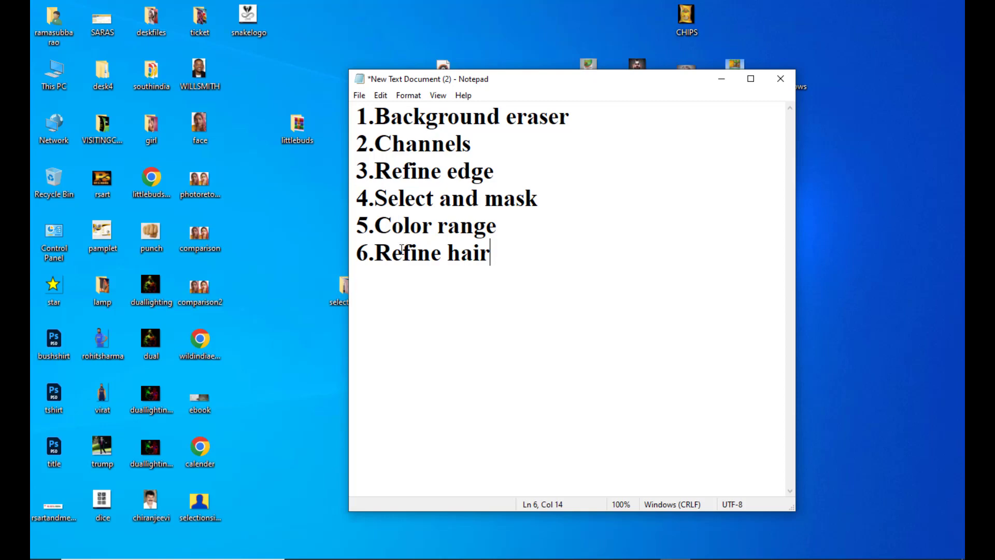
{"action": "left_click_drag", "start_coordinate": [511, 84], "coordinate": [491, 59]}
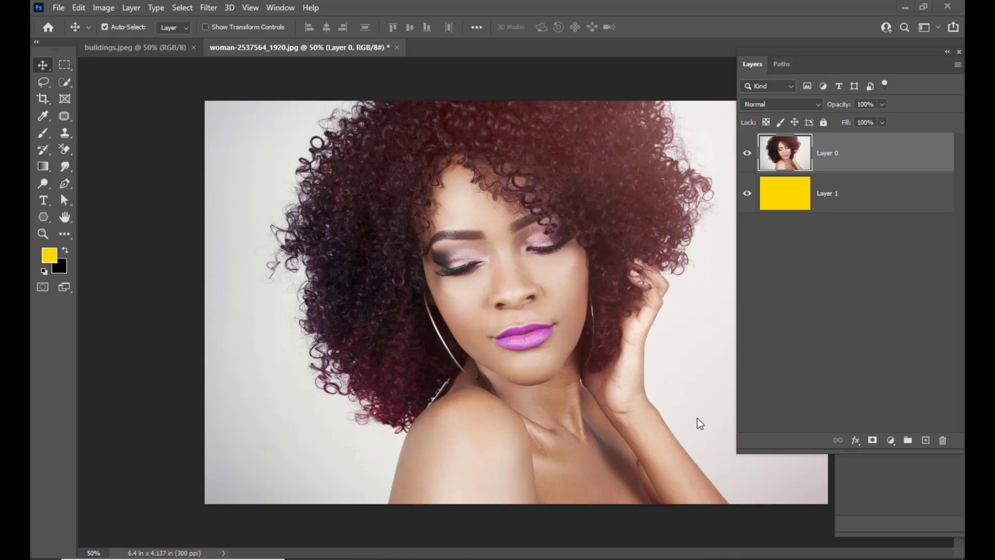
Check the photo layer and the yellow fill layer by toggling the photo's visibility, ending with Layer 0 selected
{"action": "left_click_drag", "start_coordinate": [756, 55], "coordinate": [732, 79]}
{"action": "left_click", "coordinate": [818, 230]}
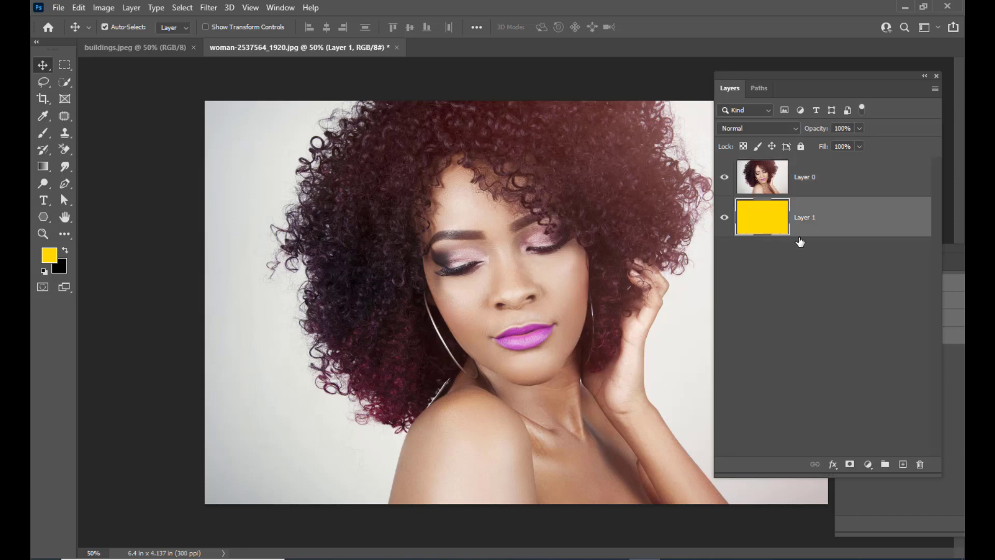
{"action": "left_click", "coordinate": [815, 177]}
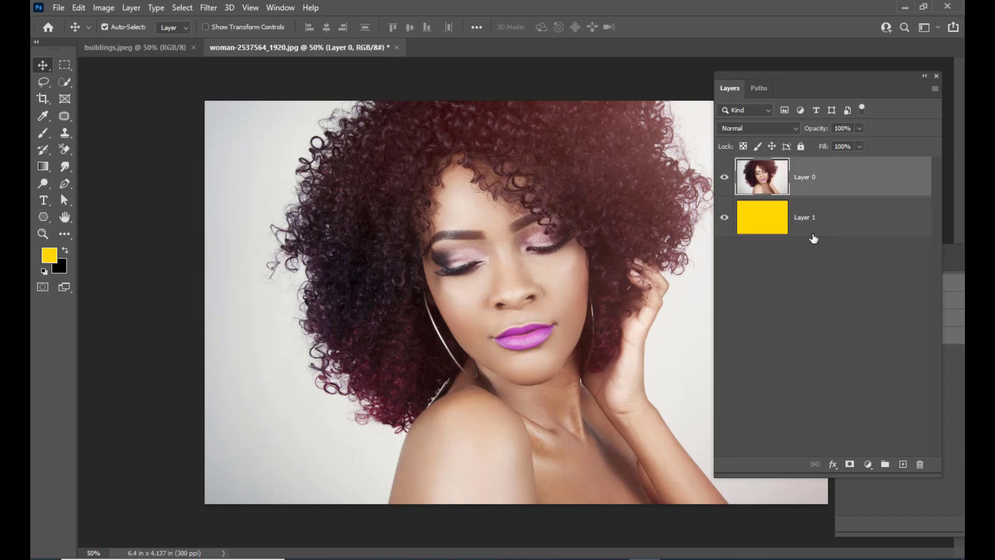
{"action": "left_click", "coordinate": [828, 223]}
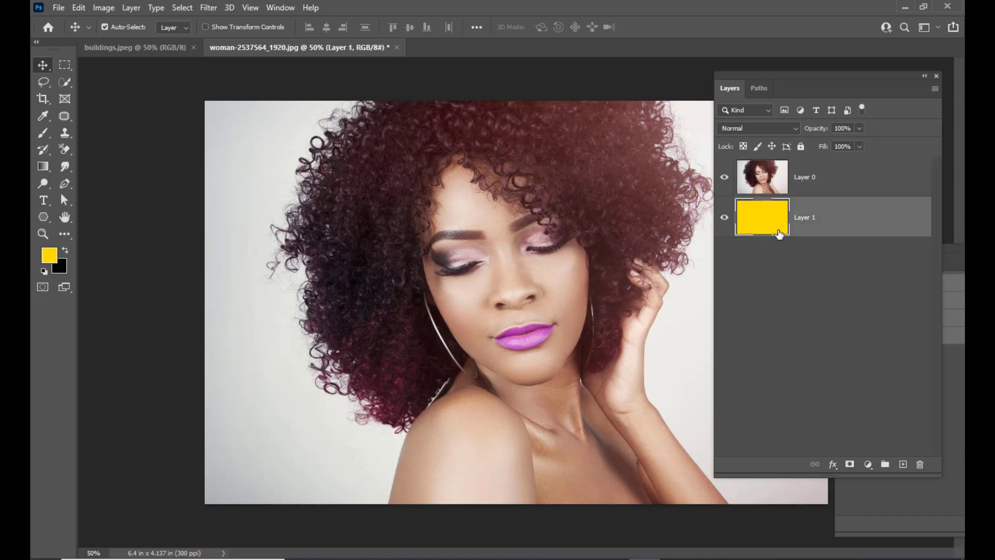
{"action": "left_click", "coordinate": [724, 176]}
{"action": "left_click", "coordinate": [724, 176]}
{"action": "left_click", "coordinate": [826, 181]}
{"action": "left_click_drag", "start_coordinate": [747, 78], "coordinate": [786, 73]}
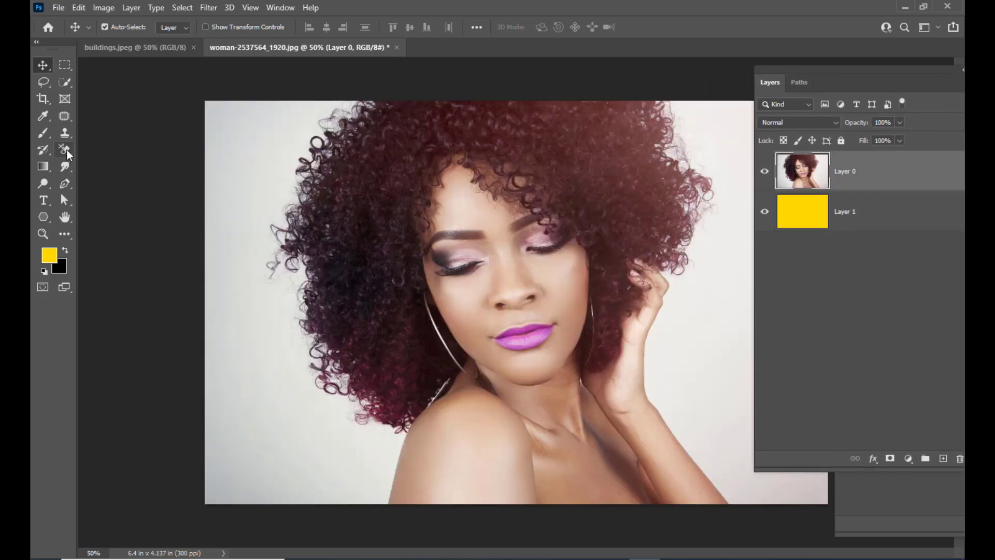
Activate the Background Eraser tool and look over its sampling and limits options
{"action": "left_click_drag", "start_coordinate": [67, 150], "coordinate": [105, 165]}
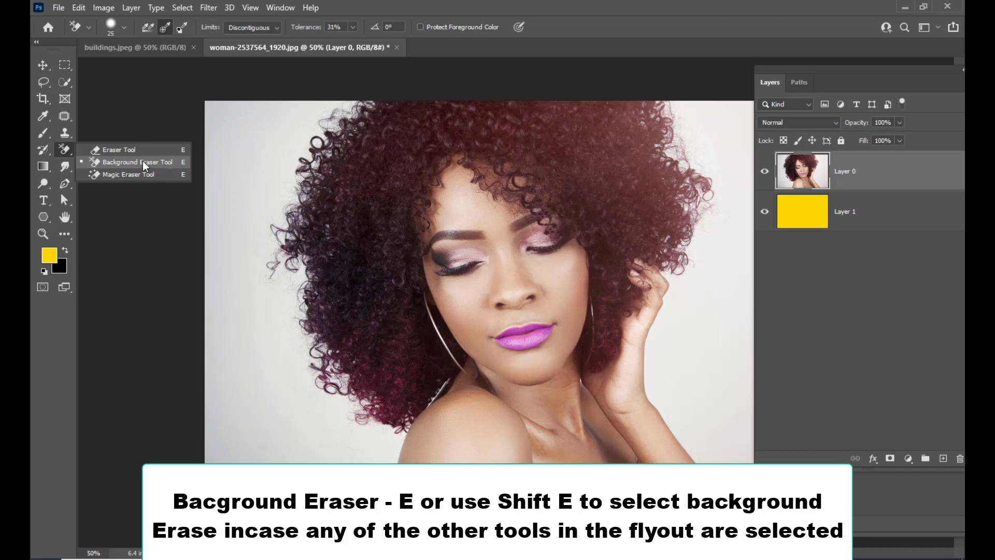
{"action": "left_click", "coordinate": [143, 164]}
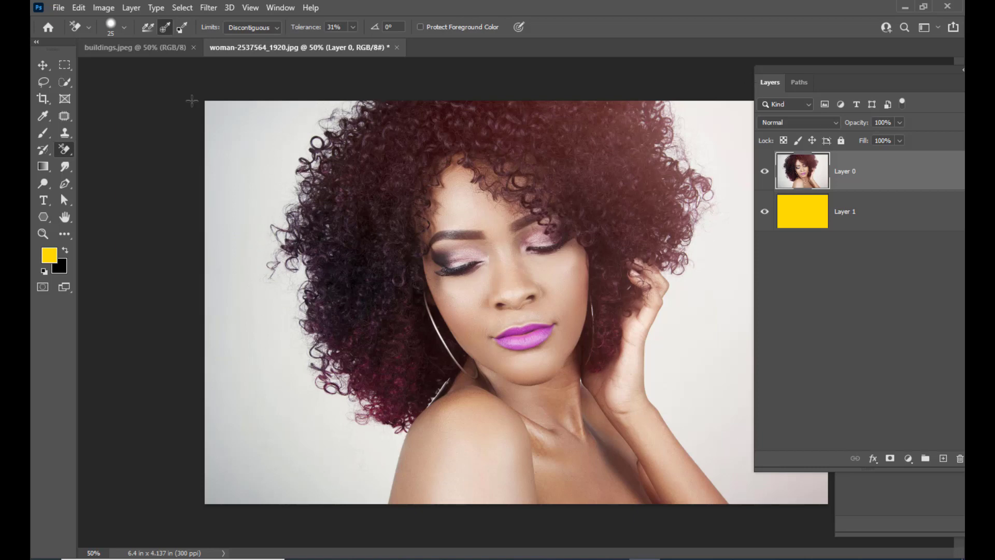
{"action": "left_click", "coordinate": [183, 27]}
{"action": "left_click", "coordinate": [267, 29]}
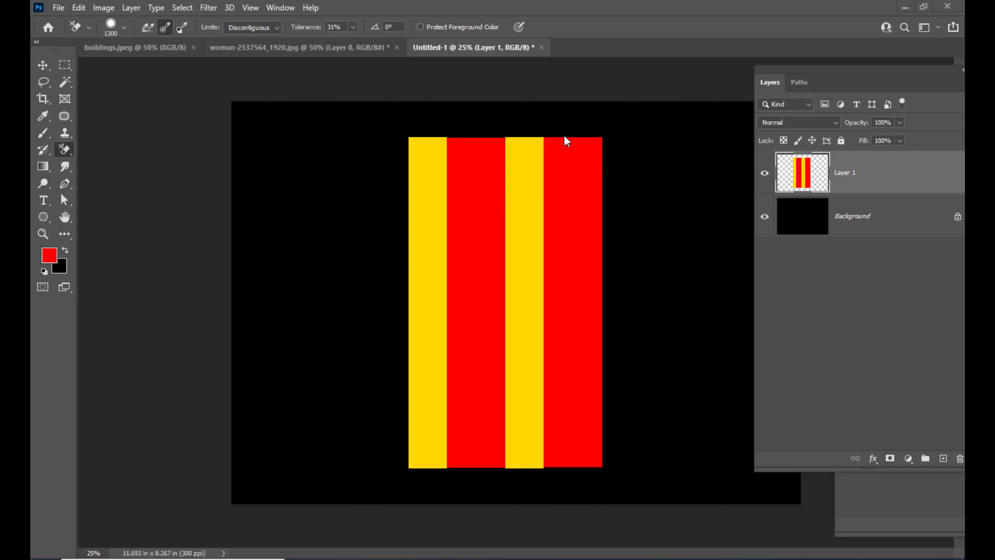
Try erasing both red stripes in Untitled-1 with the limits set to Discontiguous, and undo the stroke
{"action": "left_click", "coordinate": [259, 27]}
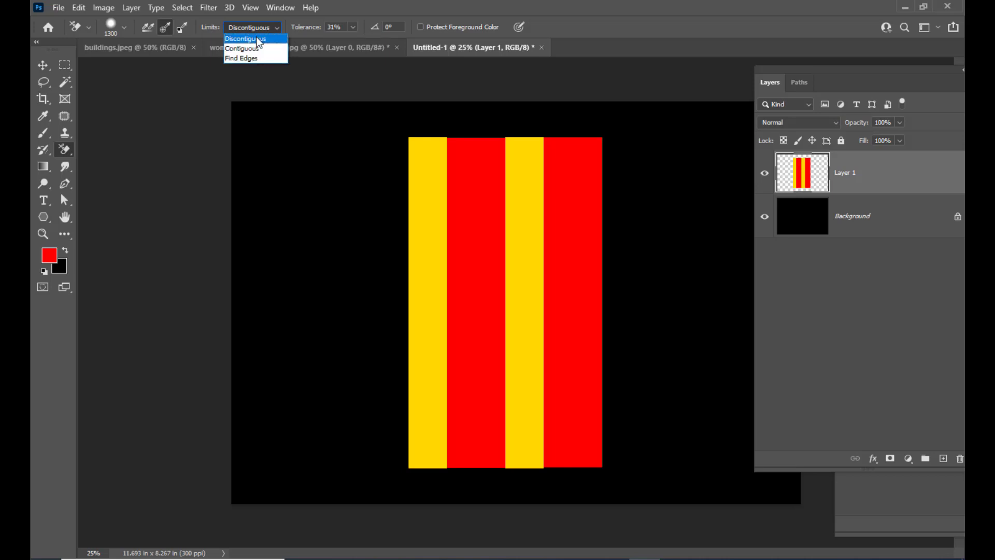
{"action": "left_click", "coordinate": [256, 37]}
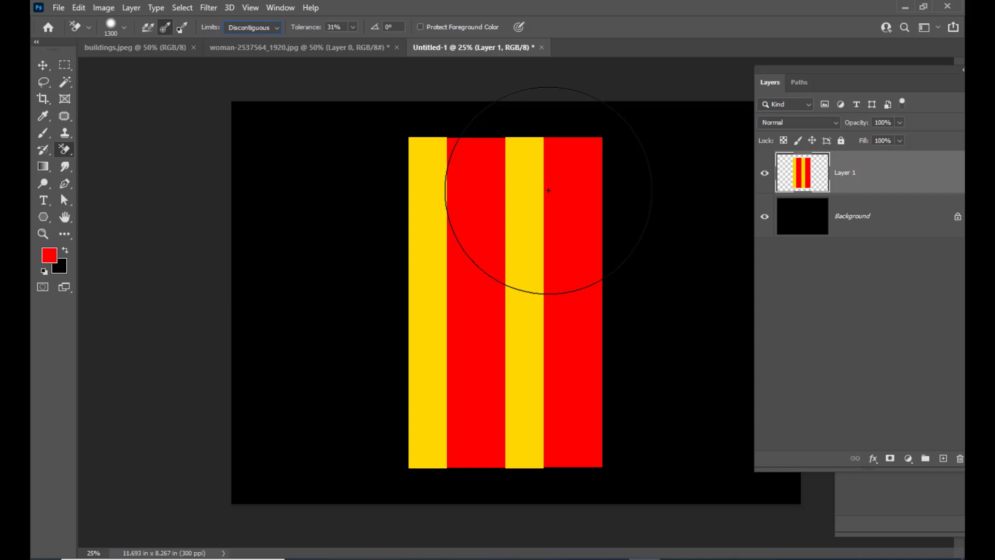
{"action": "mouse_move", "coordinate": [556, 165]}
{"action": "left_mouse_down"}
{"action": "mouse_move", "coordinate": [525, 305]}
{"action": "mouse_move", "coordinate": [519, 201]}
{"action": "mouse_move", "coordinate": [526, 165]}
{"action": "mouse_move", "coordinate": [516, 415]}
{"action": "mouse_move", "coordinate": [545, 433]}
{"action": "left_mouse_up"}
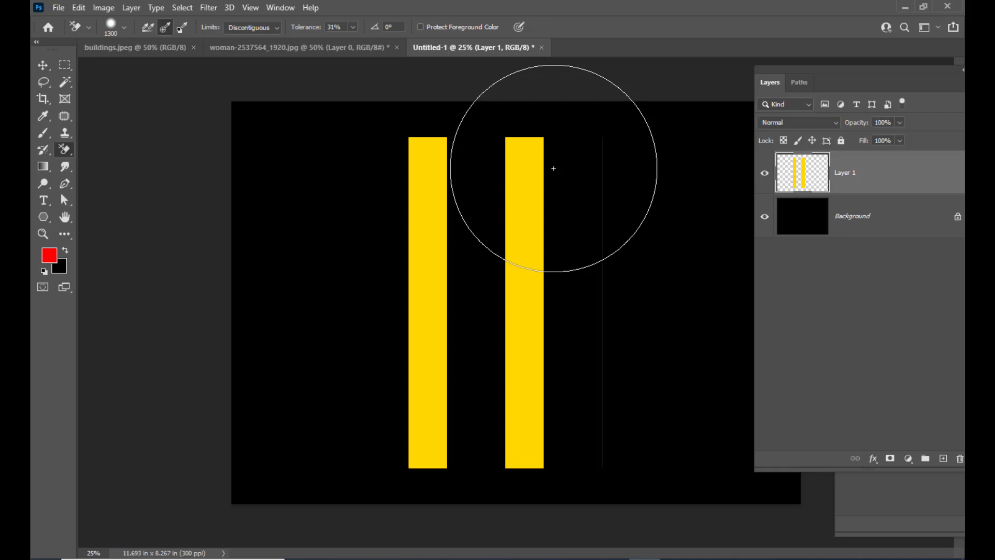
{"action": "key", "text": "ctrl+z"}
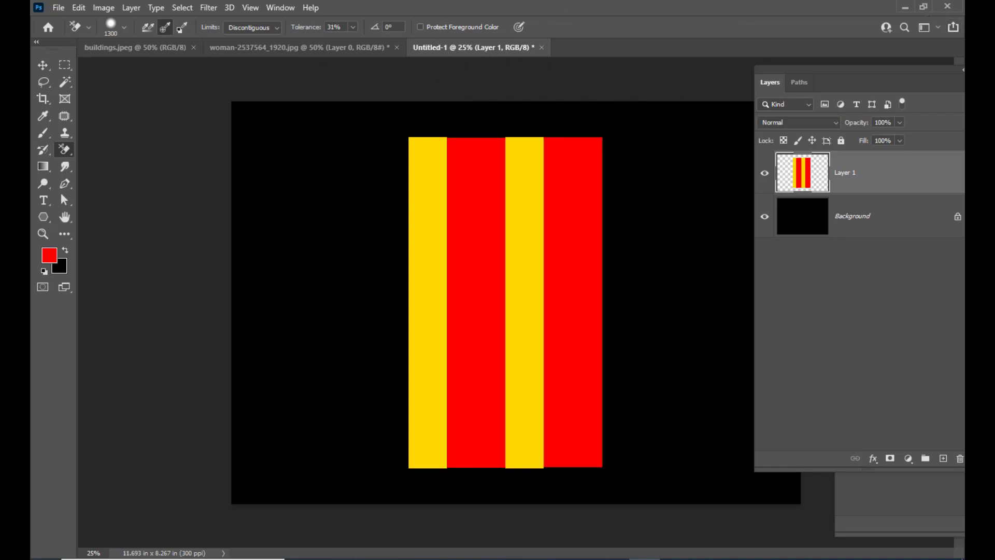
Set the eraser limits to Contiguous and erase the outer and the middle red stripe with separate strokes
{"action": "left_click", "coordinate": [248, 29]}
{"action": "left_click", "coordinate": [250, 44]}
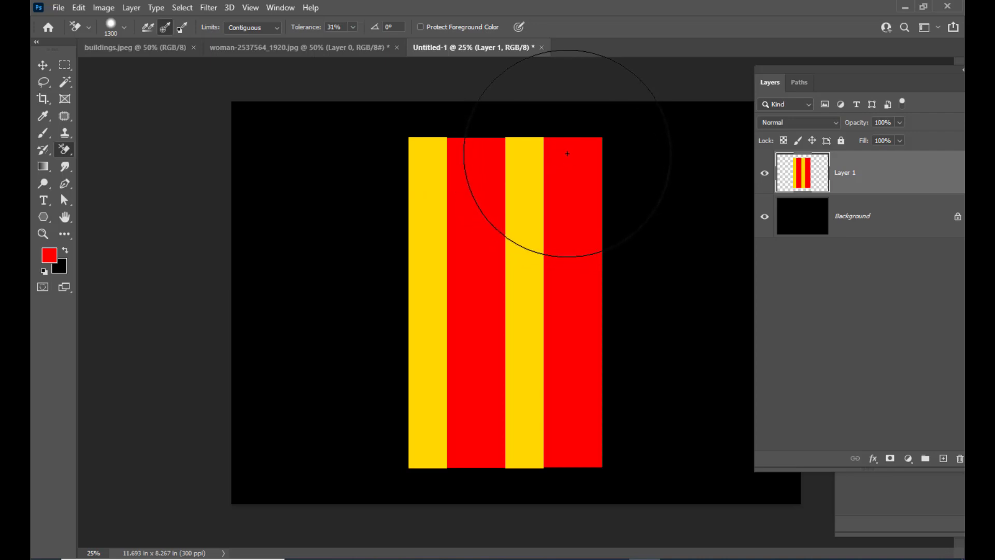
{"action": "mouse_move", "coordinate": [564, 154]}
{"action": "left_mouse_down"}
{"action": "mouse_move", "coordinate": [573, 300]}
{"action": "mouse_move", "coordinate": [557, 350]}
{"action": "mouse_move", "coordinate": [562, 420]}
{"action": "mouse_move", "coordinate": [575, 406]}
{"action": "mouse_move", "coordinate": [561, 439]}
{"action": "left_mouse_up"}
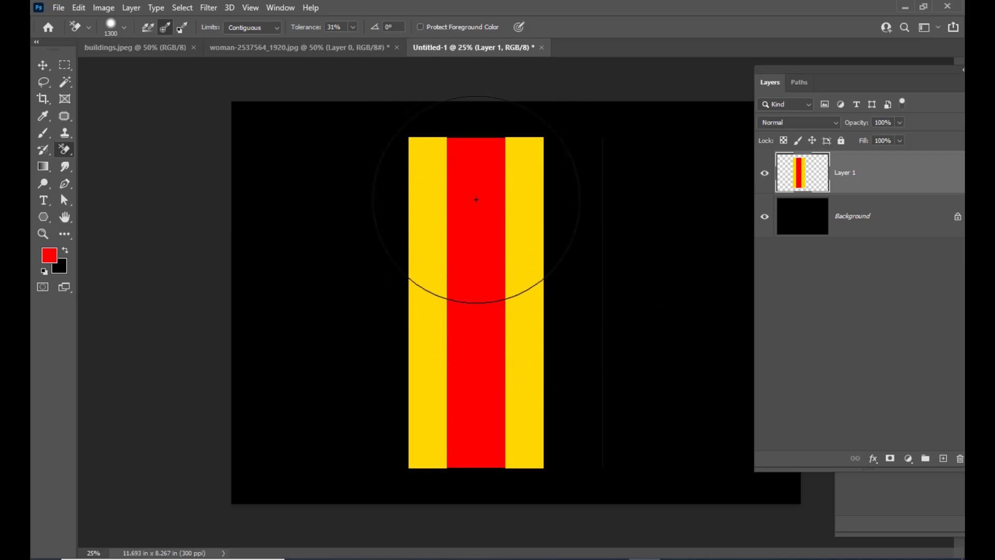
{"action": "left_click", "coordinate": [475, 156]}
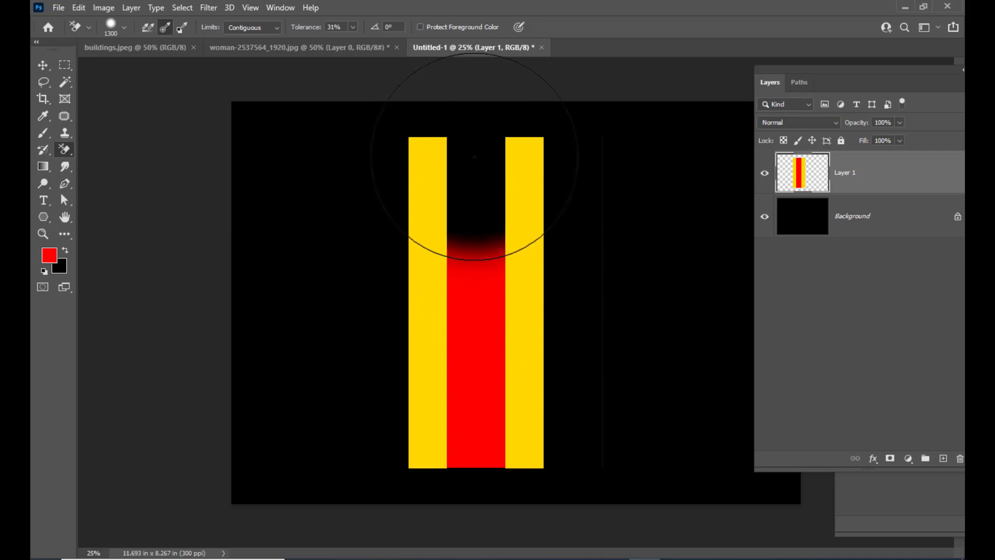
{"action": "mouse_move", "coordinate": [474, 157]}
{"action": "left_mouse_down"}
{"action": "mouse_move", "coordinate": [485, 346]}
{"action": "mouse_move", "coordinate": [470, 450]}
{"action": "mouse_move", "coordinate": [470, 383]}
{"action": "mouse_move", "coordinate": [467, 483]}
{"action": "left_mouse_up"}
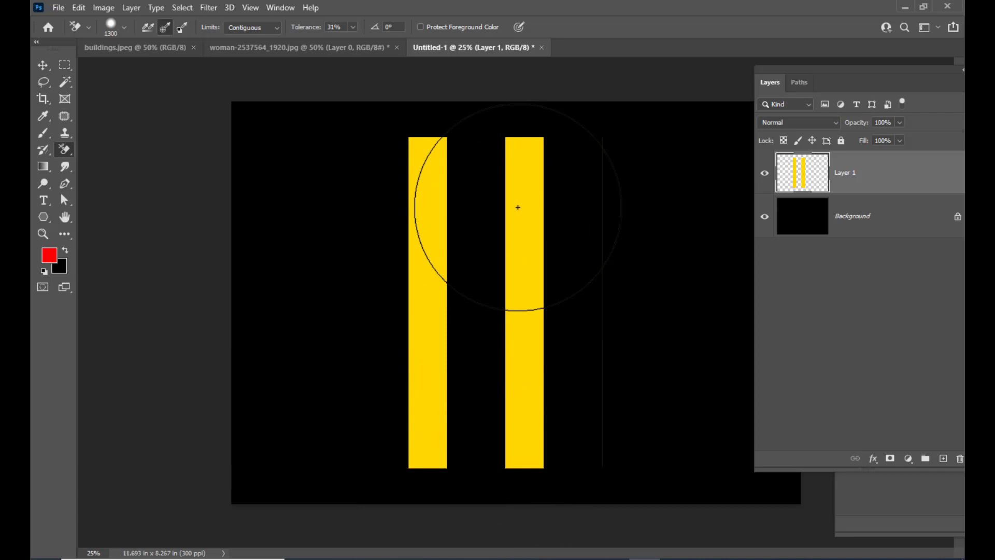
Return the Background Eraser limits to Discontiguous
{"action": "left_click", "coordinate": [249, 28]}
{"action": "left_click", "coordinate": [241, 37]}
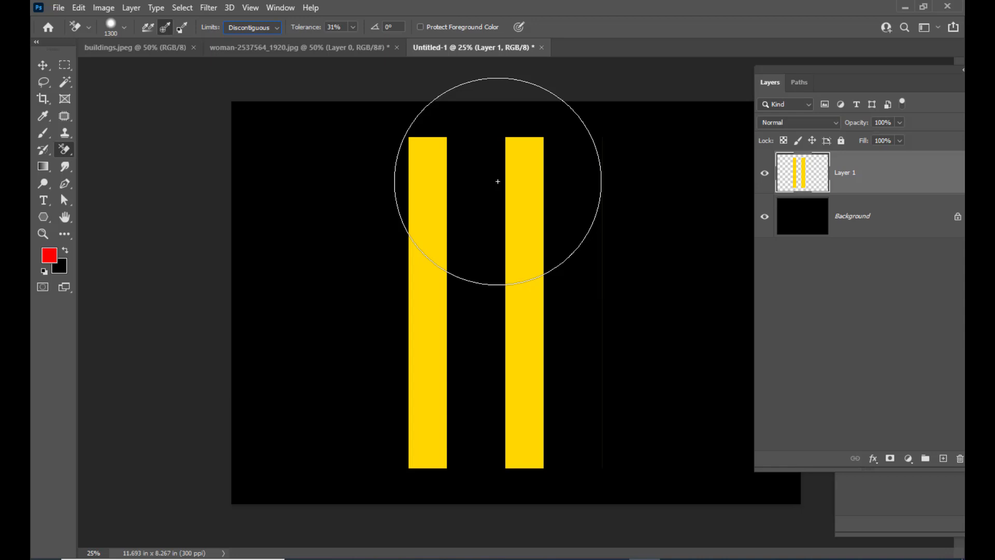
{"action": "left_click", "coordinate": [271, 27]}
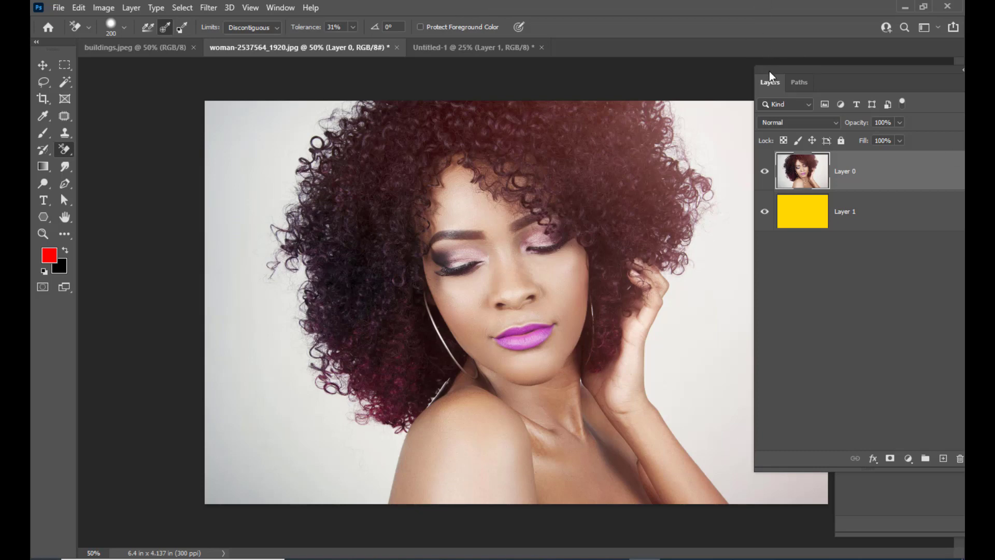
In the woman's photo, keep the eraser limits on Discontiguous and set the tolerance to 45%
{"action": "left_click_drag", "start_coordinate": [769, 70], "coordinate": [800, 74]}
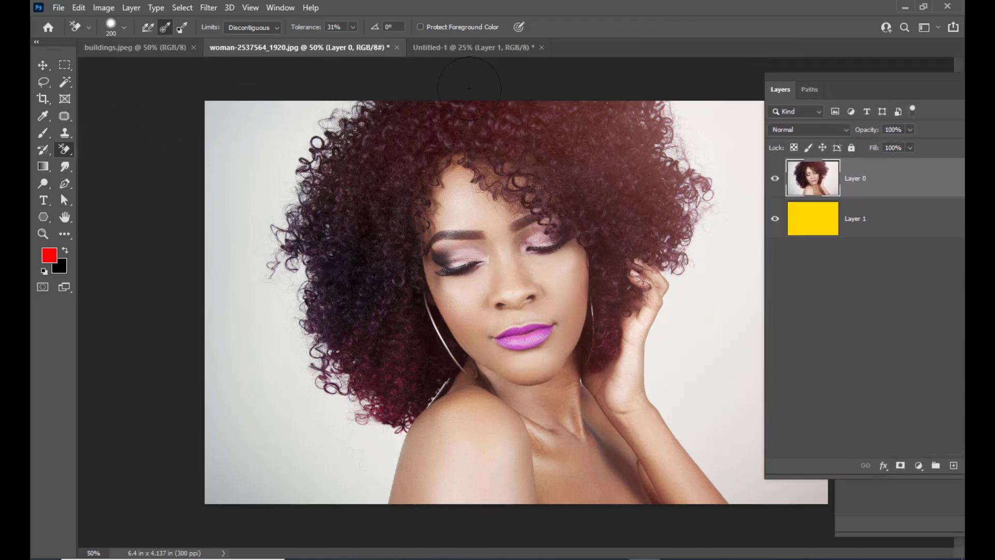
{"action": "left_click_drag", "start_coordinate": [784, 76], "coordinate": [776, 79]}
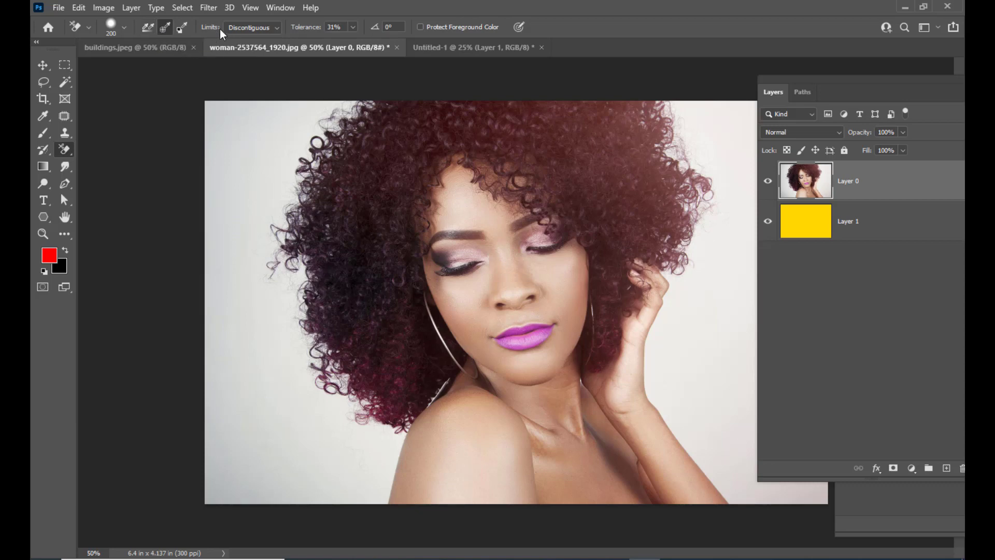
{"action": "left_click", "coordinate": [254, 29]}
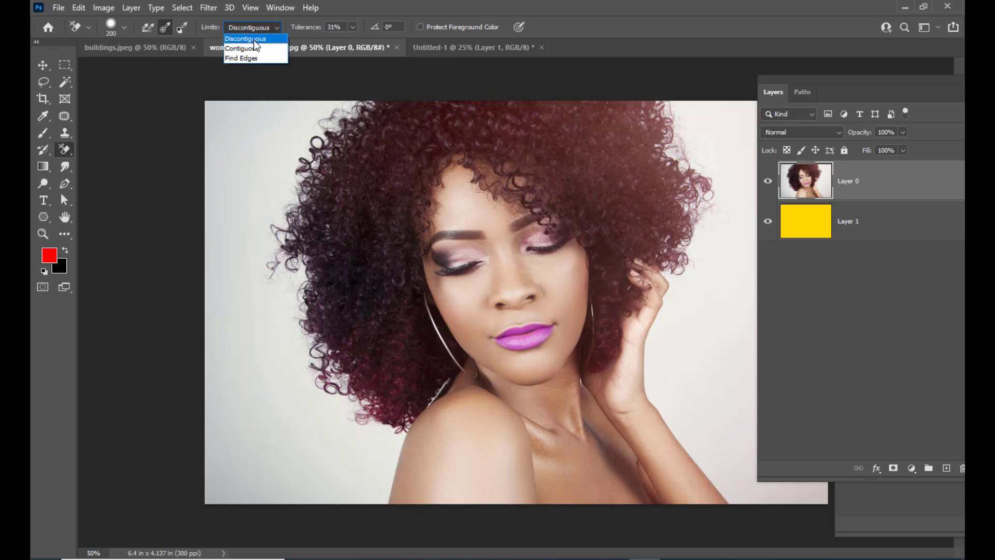
{"action": "left_click", "coordinate": [254, 39]}
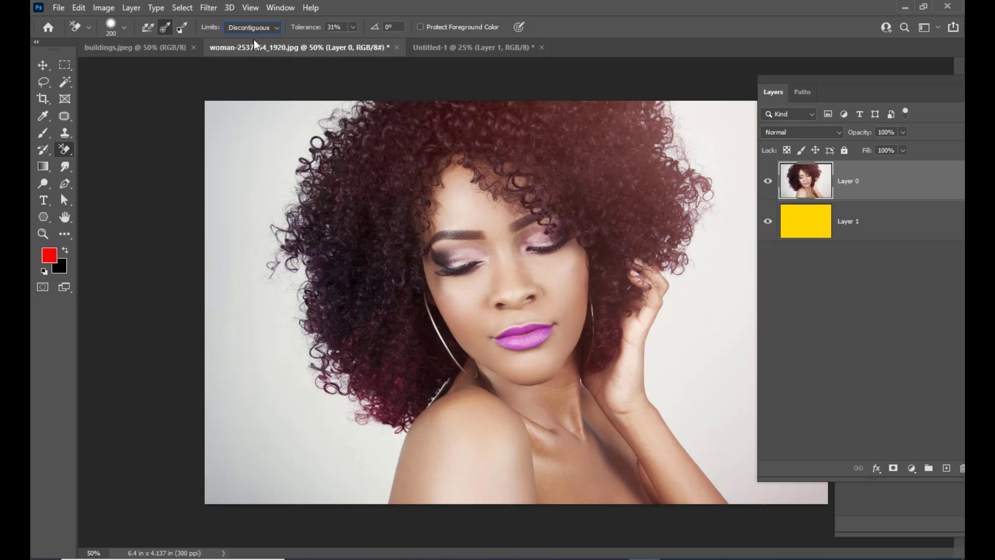
{"action": "left_click", "coordinate": [353, 28]}
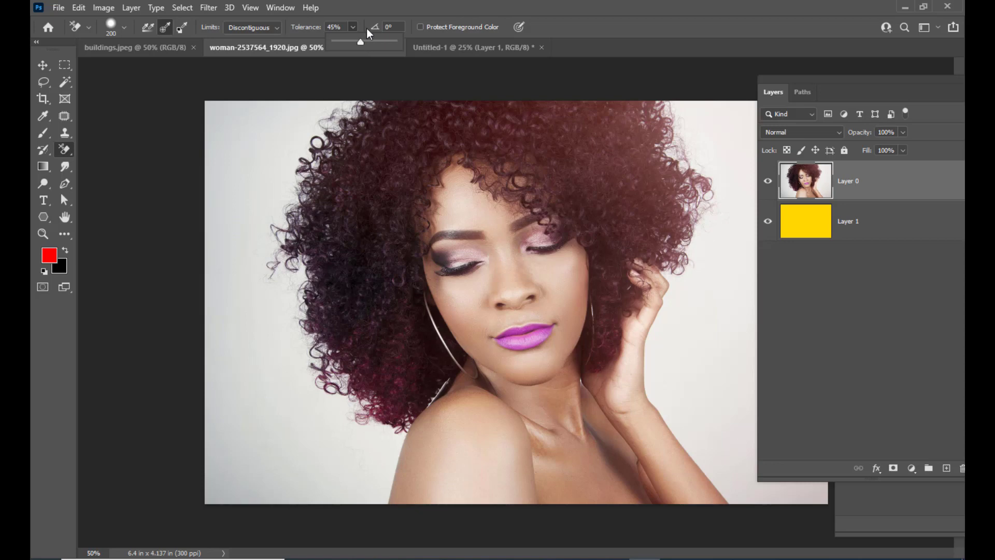
{"action": "left_click", "coordinate": [378, 4]}
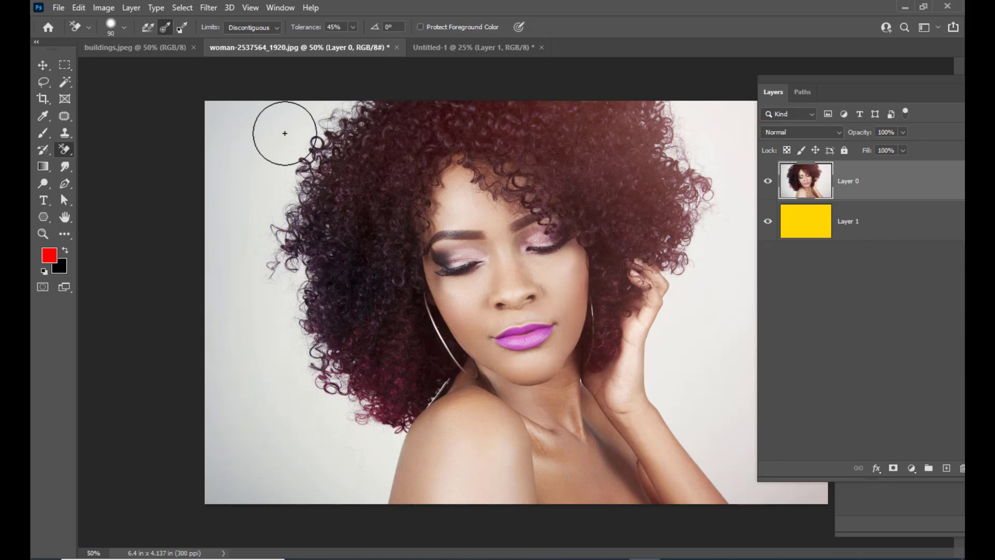
Set the eraser brush to 150 px and erase the grey backdrop along the left edge of the hair and shoulder
{"action": "key", "text": "]"}
{"action": "key", "text": "]"}
{"action": "key", "text": "]"}
{"action": "right_click", "coordinate": [284, 133]}
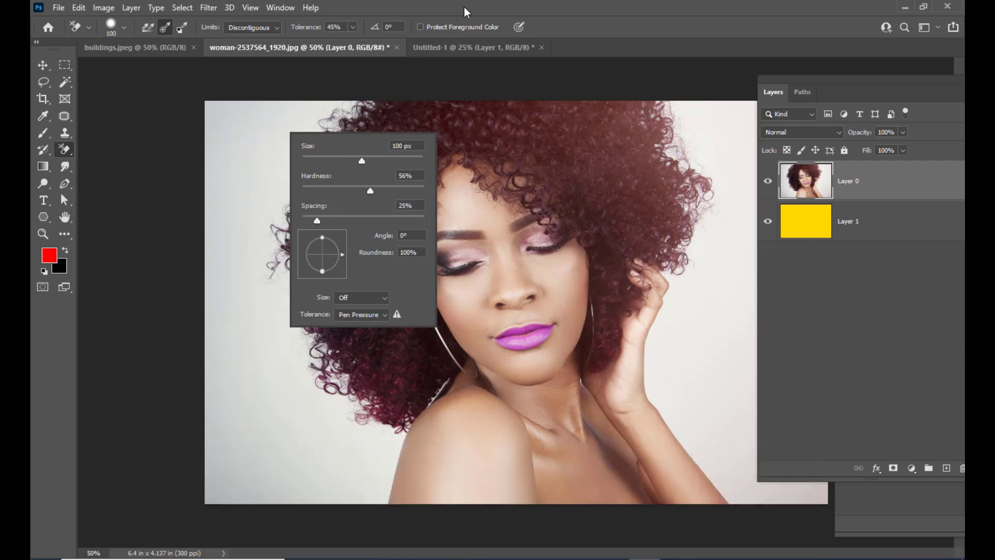
{"action": "left_click", "coordinate": [464, 8]}
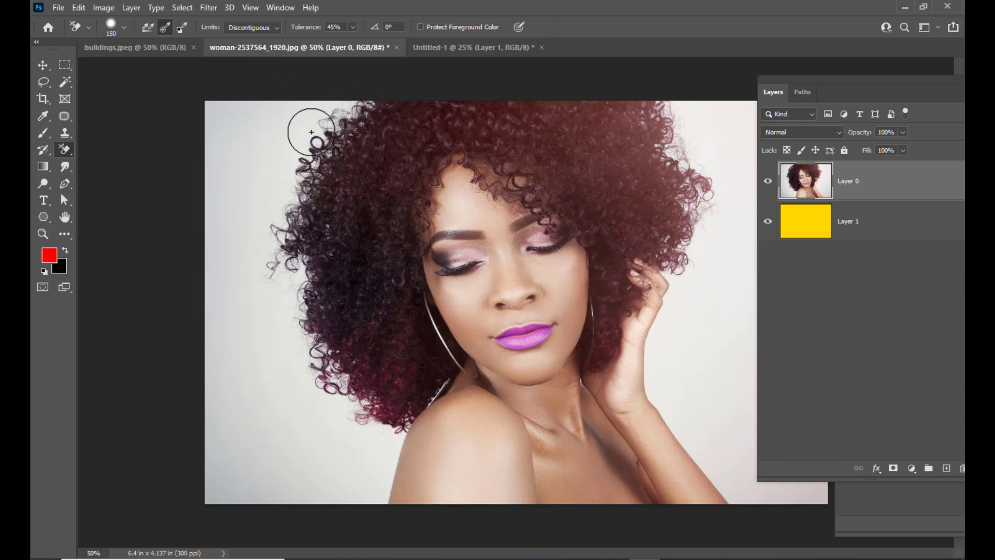
{"action": "mouse_move", "coordinate": [309, 132]}
{"action": "left_mouse_down"}
{"action": "mouse_move", "coordinate": [311, 113]}
{"action": "mouse_move", "coordinate": [357, 104]}
{"action": "mouse_move", "coordinate": [304, 153]}
{"action": "mouse_move", "coordinate": [274, 243]}
{"action": "mouse_move", "coordinate": [280, 270]}
{"action": "mouse_move", "coordinate": [292, 273]}
{"action": "mouse_move", "coordinate": [283, 299]}
{"action": "mouse_move", "coordinate": [300, 351]}
{"action": "mouse_move", "coordinate": [337, 406]}
{"action": "mouse_move", "coordinate": [360, 426]}
{"action": "mouse_move", "coordinate": [382, 428]}
{"action": "mouse_move", "coordinate": [371, 496]}
{"action": "mouse_move", "coordinate": [359, 489]}
{"action": "mouse_move", "coordinate": [355, 508]}
{"action": "left_mouse_up"}
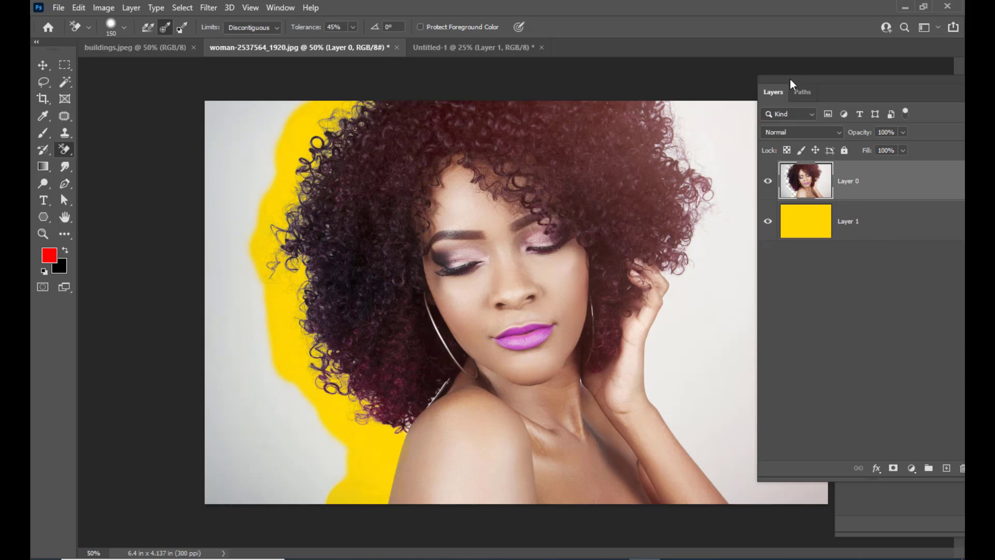
Reduce the eraser brush to about 100 px and erase the backdrop along the right edge of the hair, hand and arm
{"action": "left_click_drag", "start_coordinate": [790, 79], "coordinate": [843, 76]}
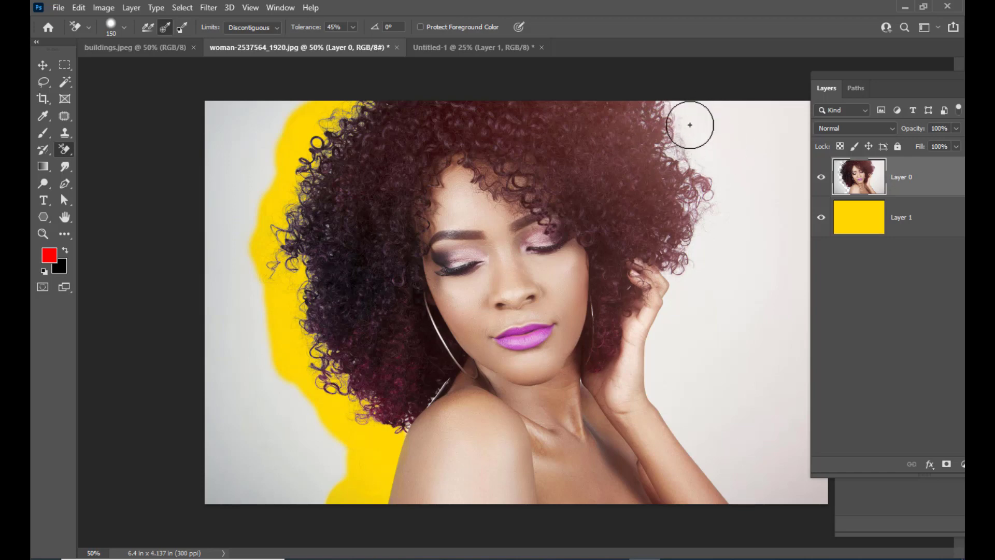
{"action": "key", "text": "bracketleft"}
{"action": "key", "text": "bracketleft"}
{"action": "key", "text": "bracketleft"}
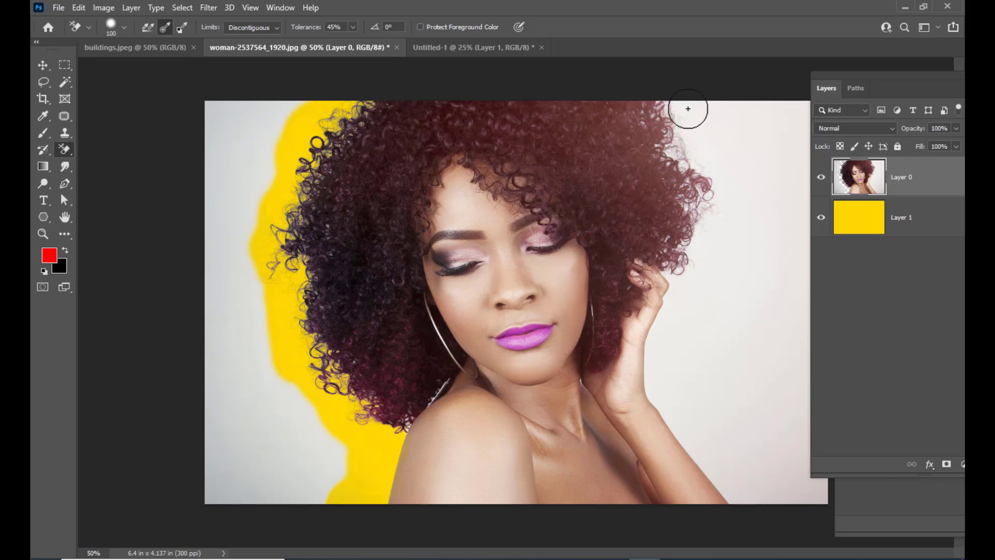
{"action": "mouse_move", "coordinate": [691, 107]}
{"action": "left_mouse_down"}
{"action": "mouse_move", "coordinate": [666, 108]}
{"action": "mouse_move", "coordinate": [673, 122]}
{"action": "mouse_move", "coordinate": [646, 114]}
{"action": "mouse_move", "coordinate": [703, 177]}
{"action": "mouse_move", "coordinate": [693, 197]}
{"action": "mouse_move", "coordinate": [710, 221]}
{"action": "mouse_move", "coordinate": [706, 238]}
{"action": "mouse_move", "coordinate": [679, 242]}
{"action": "mouse_move", "coordinate": [700, 233]}
{"action": "mouse_move", "coordinate": [706, 207]}
{"action": "mouse_move", "coordinate": [721, 212]}
{"action": "mouse_move", "coordinate": [709, 247]}
{"action": "mouse_move", "coordinate": [675, 264]}
{"action": "mouse_move", "coordinate": [690, 281]}
{"action": "mouse_move", "coordinate": [682, 299]}
{"action": "mouse_move", "coordinate": [674, 263]}
{"action": "mouse_move", "coordinate": [697, 293]}
{"action": "mouse_move", "coordinate": [683, 311]}
{"action": "mouse_move", "coordinate": [678, 299]}
{"action": "mouse_move", "coordinate": [655, 388]}
{"action": "mouse_move", "coordinate": [662, 349]}
{"action": "mouse_move", "coordinate": [685, 410]}
{"action": "mouse_move", "coordinate": [670, 399]}
{"action": "mouse_move", "coordinate": [700, 433]}
{"action": "mouse_move", "coordinate": [678, 415]}
{"action": "mouse_move", "coordinate": [669, 398]}
{"action": "mouse_move", "coordinate": [702, 433]}
{"action": "mouse_move", "coordinate": [702, 450]}
{"action": "mouse_move", "coordinate": [733, 464]}
{"action": "mouse_move", "coordinate": [711, 460]}
{"action": "mouse_move", "coordinate": [733, 487]}
{"action": "mouse_move", "coordinate": [745, 472]}
{"action": "mouse_move", "coordinate": [770, 502]}
{"action": "mouse_move", "coordinate": [736, 464]}
{"action": "mouse_move", "coordinate": [781, 504]}
{"action": "mouse_move", "coordinate": [808, 508]}
{"action": "left_mouse_up"}
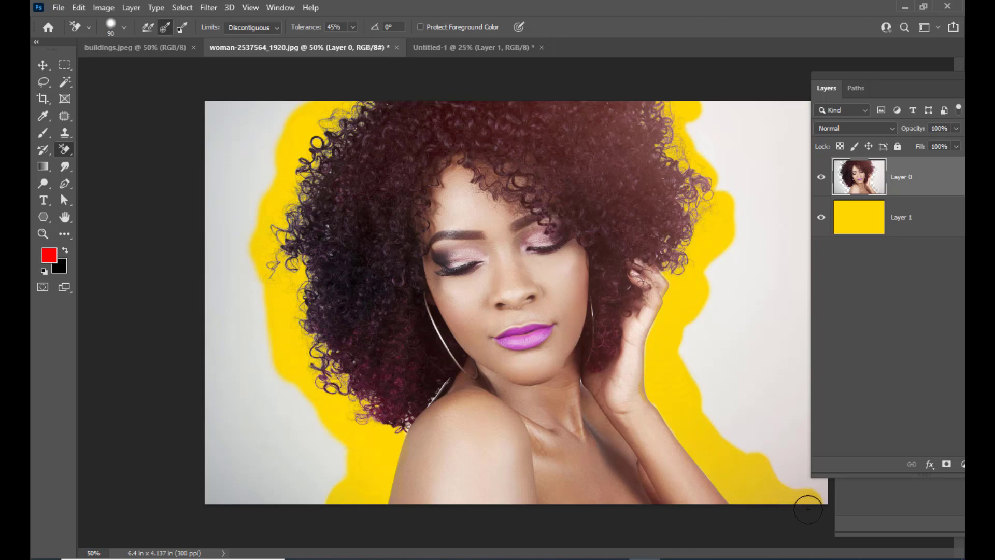
Enlarge the eraser brush to 175 px and erase the remaining grey backdrop on both sides of the woman
{"action": "left_click_drag", "start_coordinate": [827, 84], "coordinate": [861, 83]}
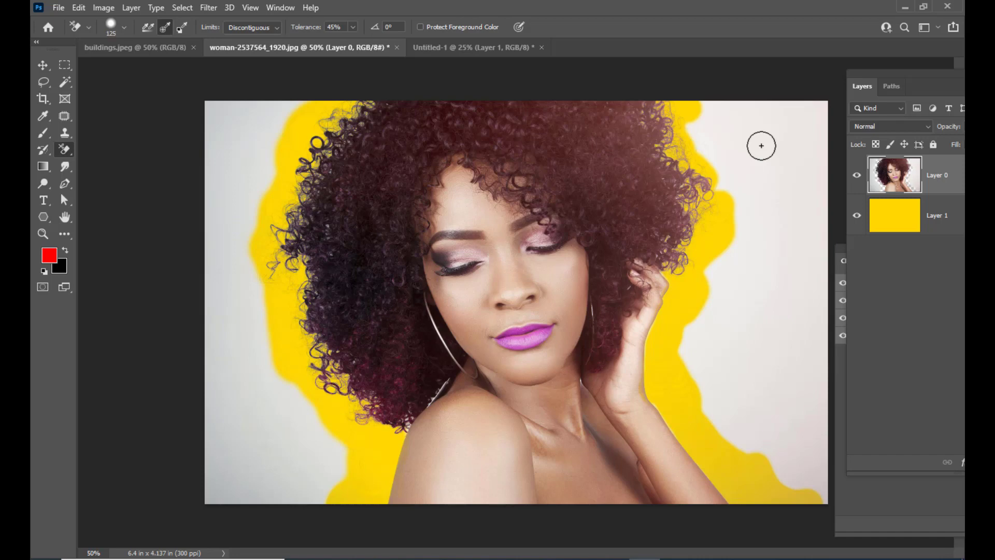
{"action": "key", "text": "bracketright"}
{"action": "key", "text": "bracketright"}
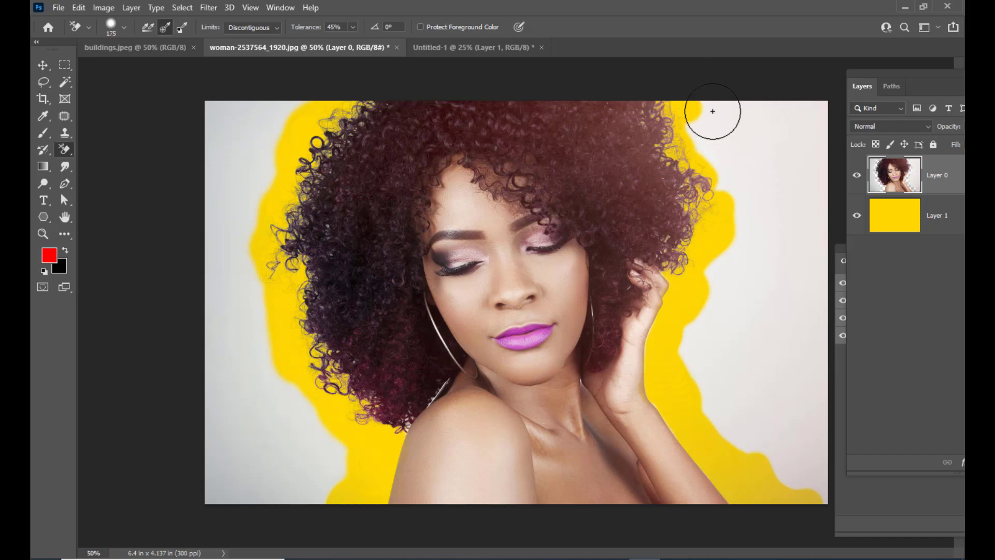
{"action": "mouse_move", "coordinate": [712, 111]}
{"action": "left_mouse_down"}
{"action": "mouse_move", "coordinate": [794, 126]}
{"action": "mouse_move", "coordinate": [804, 201]}
{"action": "mouse_move", "coordinate": [774, 128]}
{"action": "mouse_move", "coordinate": [768, 136]}
{"action": "mouse_move", "coordinate": [715, 122]}
{"action": "mouse_move", "coordinate": [758, 158]}
{"action": "mouse_move", "coordinate": [754, 178]}
{"action": "mouse_move", "coordinate": [723, 128]}
{"action": "mouse_move", "coordinate": [746, 176]}
{"action": "mouse_move", "coordinate": [740, 158]}
{"action": "mouse_move", "coordinate": [739, 184]}
{"action": "mouse_move", "coordinate": [727, 133]}
{"action": "mouse_move", "coordinate": [837, 270]}
{"action": "mouse_move", "coordinate": [762, 197]}
{"action": "mouse_move", "coordinate": [758, 262]}
{"action": "mouse_move", "coordinate": [730, 262]}
{"action": "mouse_move", "coordinate": [726, 346]}
{"action": "mouse_move", "coordinate": [708, 323]}
{"action": "mouse_move", "coordinate": [700, 334]}
{"action": "mouse_move", "coordinate": [713, 390]}
{"action": "mouse_move", "coordinate": [796, 284]}
{"action": "mouse_move", "coordinate": [786, 240]}
{"action": "mouse_move", "coordinate": [829, 310]}
{"action": "mouse_move", "coordinate": [811, 461]}
{"action": "mouse_move", "coordinate": [765, 425]}
{"action": "mouse_move", "coordinate": [746, 372]}
{"action": "mouse_move", "coordinate": [723, 398]}
{"action": "mouse_move", "coordinate": [822, 418]}
{"action": "mouse_move", "coordinate": [835, 408]}
{"action": "mouse_move", "coordinate": [831, 450]}
{"action": "mouse_move", "coordinate": [790, 119]}
{"action": "mouse_move", "coordinate": [794, 196]}
{"action": "mouse_move", "coordinate": [784, 143]}
{"action": "left_mouse_up"}
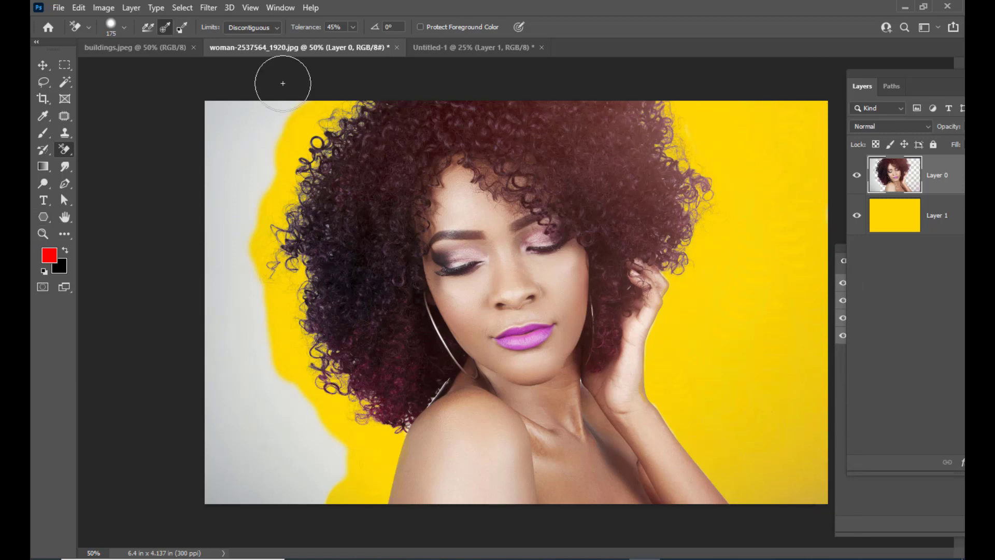
{"action": "mouse_move", "coordinate": [276, 102]}
{"action": "left_mouse_down"}
{"action": "mouse_move", "coordinate": [259, 117]}
{"action": "mouse_move", "coordinate": [247, 157]}
{"action": "mouse_move", "coordinate": [254, 197]}
{"action": "mouse_move", "coordinate": [249, 74]}
{"action": "mouse_move", "coordinate": [222, 96]}
{"action": "mouse_move", "coordinate": [210, 228]}
{"action": "mouse_move", "coordinate": [258, 370]}
{"action": "mouse_move", "coordinate": [249, 299]}
{"action": "mouse_move", "coordinate": [228, 297]}
{"action": "mouse_move", "coordinate": [213, 330]}
{"action": "mouse_move", "coordinate": [242, 389]}
{"action": "mouse_move", "coordinate": [293, 449]}
{"action": "mouse_move", "coordinate": [294, 415]}
{"action": "mouse_move", "coordinate": [339, 476]}
{"action": "mouse_move", "coordinate": [292, 525]}
{"action": "mouse_move", "coordinate": [255, 529]}
{"action": "mouse_move", "coordinate": [215, 432]}
{"action": "mouse_move", "coordinate": [217, 389]}
{"action": "mouse_move", "coordinate": [289, 515]}
{"action": "mouse_move", "coordinate": [314, 512]}
{"action": "mouse_move", "coordinate": [331, 491]}
{"action": "mouse_move", "coordinate": [330, 454]}
{"action": "mouse_move", "coordinate": [336, 477]}
{"action": "mouse_move", "coordinate": [255, 506]}
{"action": "left_mouse_up"}
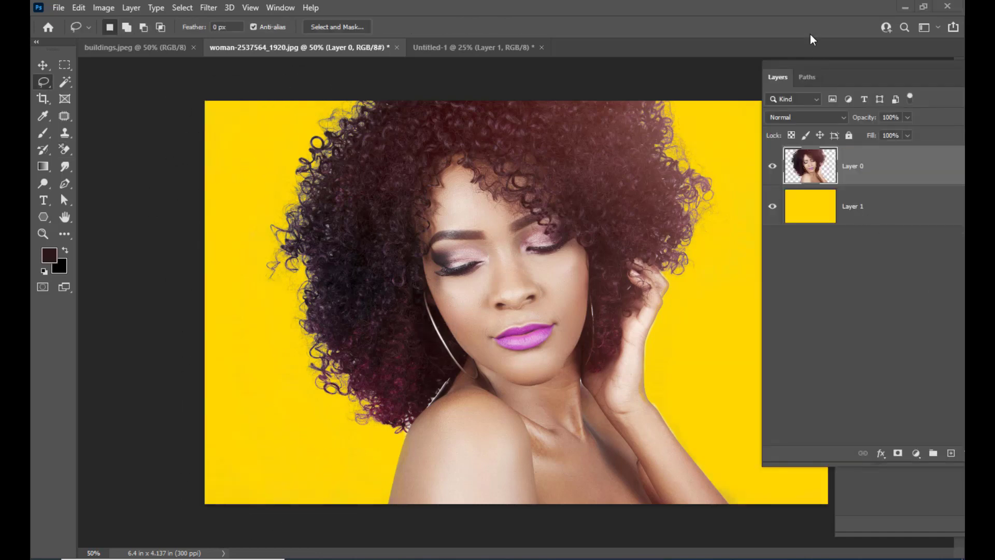
{"action": "left_click_drag", "start_coordinate": [788, 67], "coordinate": [735, 60]}
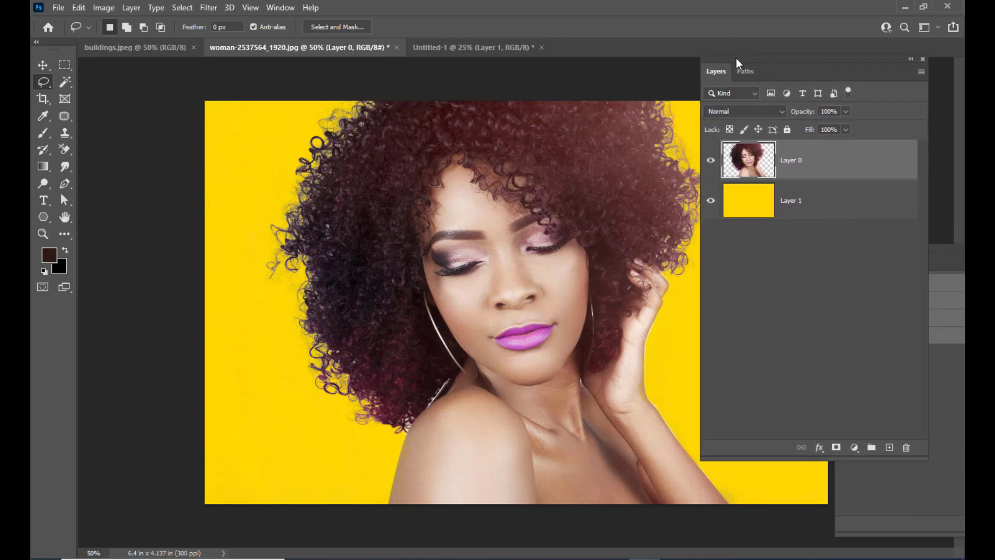
Add a new layer directly beneath the woman's layer and fill it with black
{"action": "left_click", "coordinate": [890, 447]}
{"action": "left_click_drag", "start_coordinate": [836, 159], "coordinate": [836, 213]}
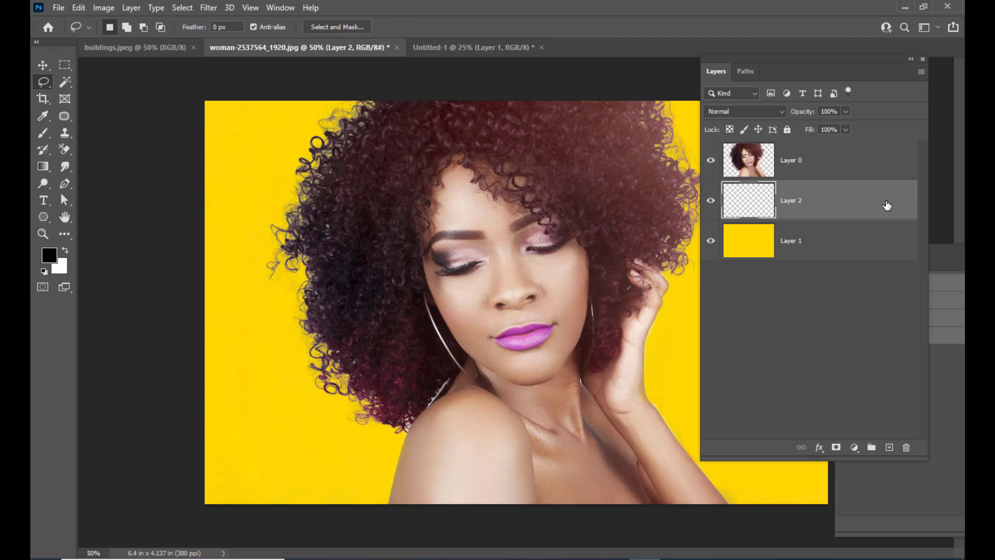
{"action": "key", "text": "alt+BackSpace"}
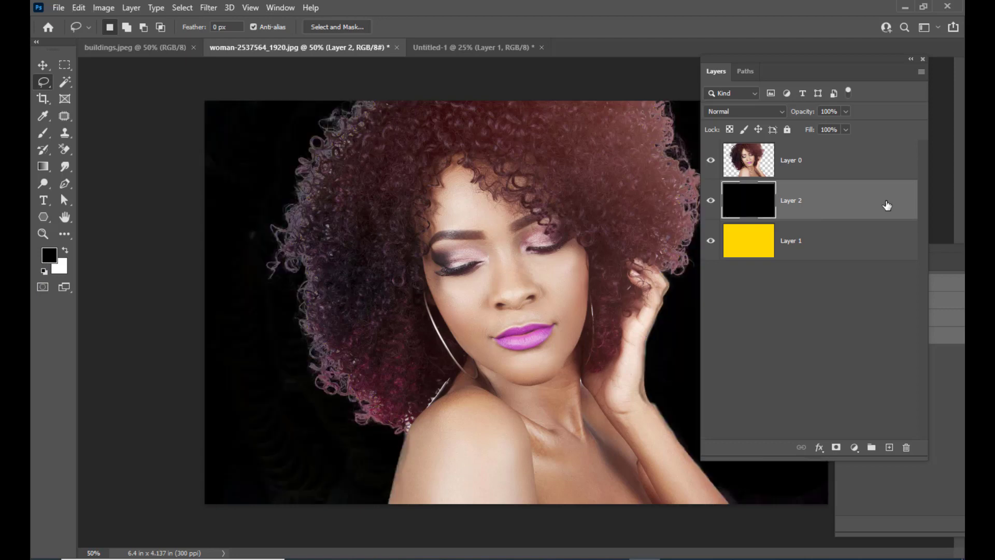
{"action": "left_click_drag", "start_coordinate": [718, 61], "coordinate": [753, 68]}
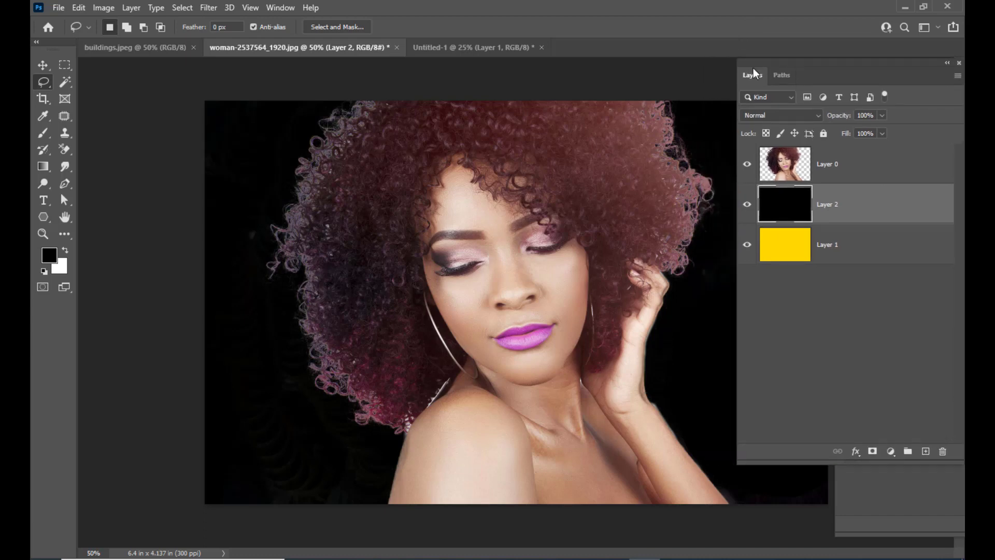
Add an empty layer above the woman's layer, clip it to her layer and set its blend mode to Darken
{"action": "left_click", "coordinate": [875, 173]}
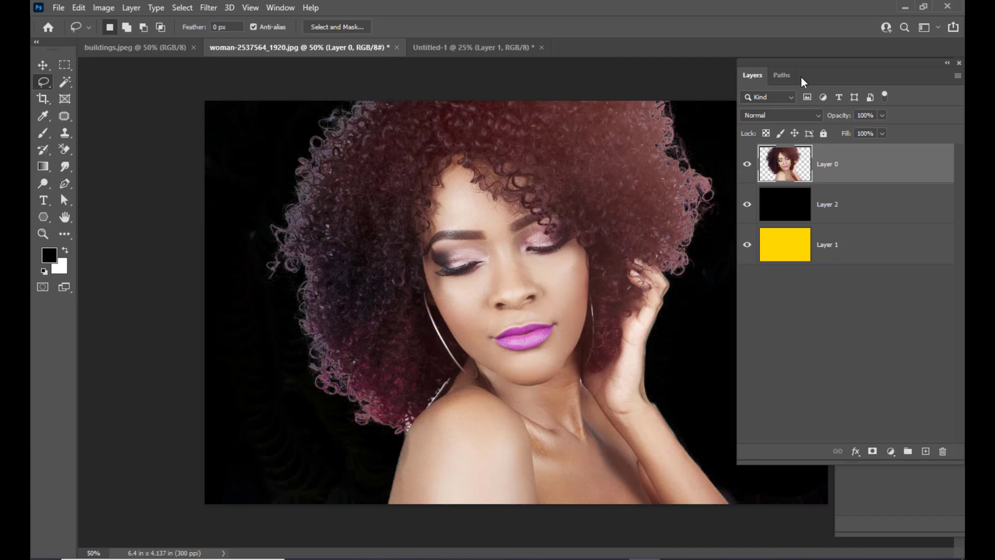
{"action": "mouse_move", "coordinate": [797, 69]}
{"action": "left_mouse_down"}
{"action": "mouse_move", "coordinate": [751, 71]}
{"action": "mouse_move", "coordinate": [772, 61]}
{"action": "mouse_move", "coordinate": [812, 74]}
{"action": "mouse_move", "coordinate": [783, 74]}
{"action": "left_mouse_up"}
{"action": "left_click", "coordinate": [910, 457]}
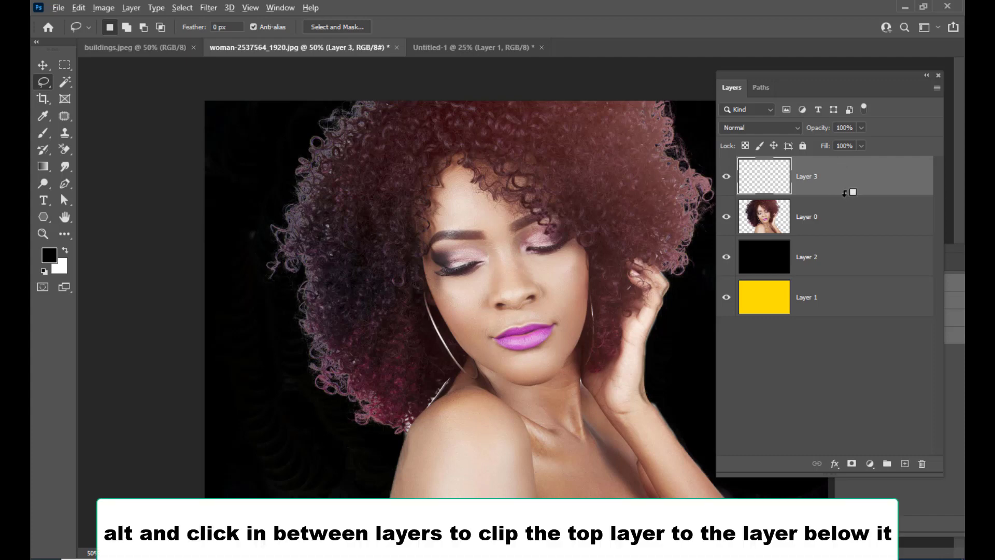
{"action": "left_click", "coordinate": [844, 193], "text": "alt"}
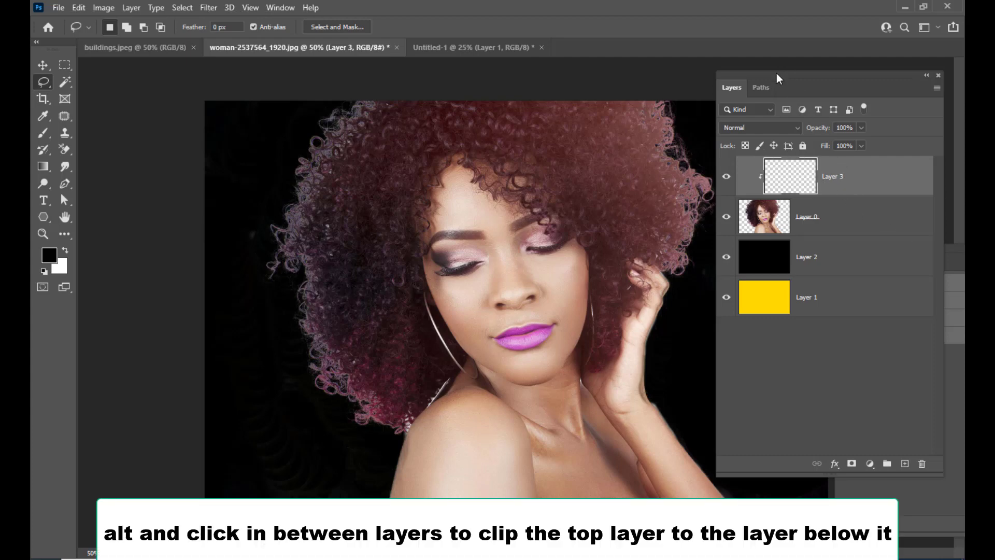
{"action": "left_click_drag", "start_coordinate": [777, 79], "coordinate": [785, 76]}
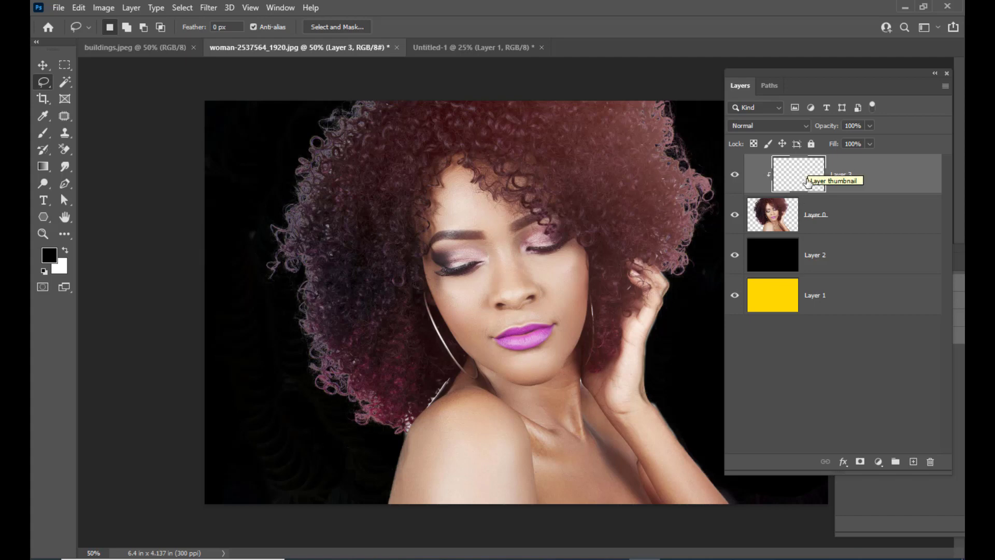
{"action": "left_click_drag", "start_coordinate": [757, 78], "coordinate": [762, 78]}
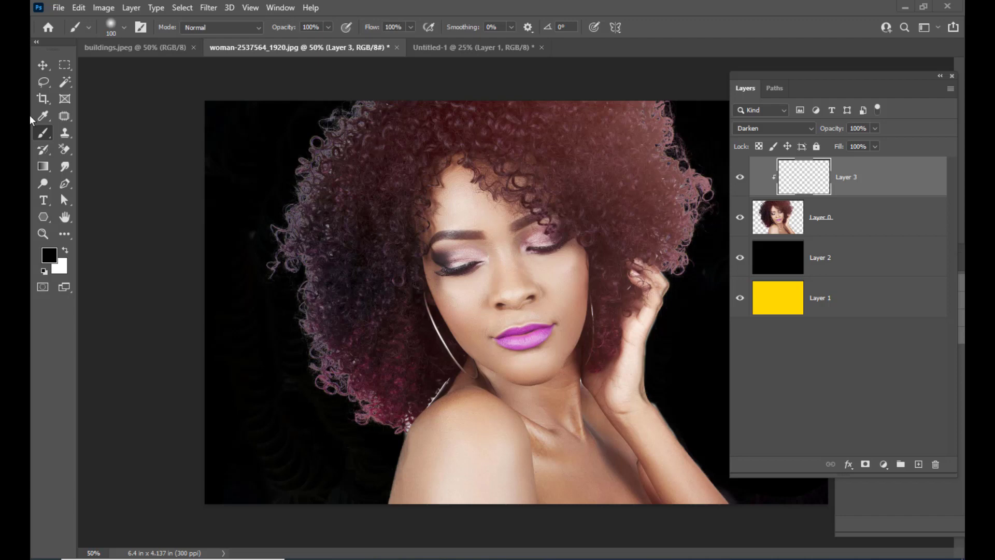
With a 90 px brush, sample dark hair colours and paint over the light fringe along the left edge of the hair
{"action": "left_click", "coordinate": [115, 34]}
{"action": "left_click", "coordinate": [670, 5]}
{"action": "key", "text": "bracketleft"}
{"action": "left_click_drag", "start_coordinate": [762, 82], "coordinate": [743, 83]}
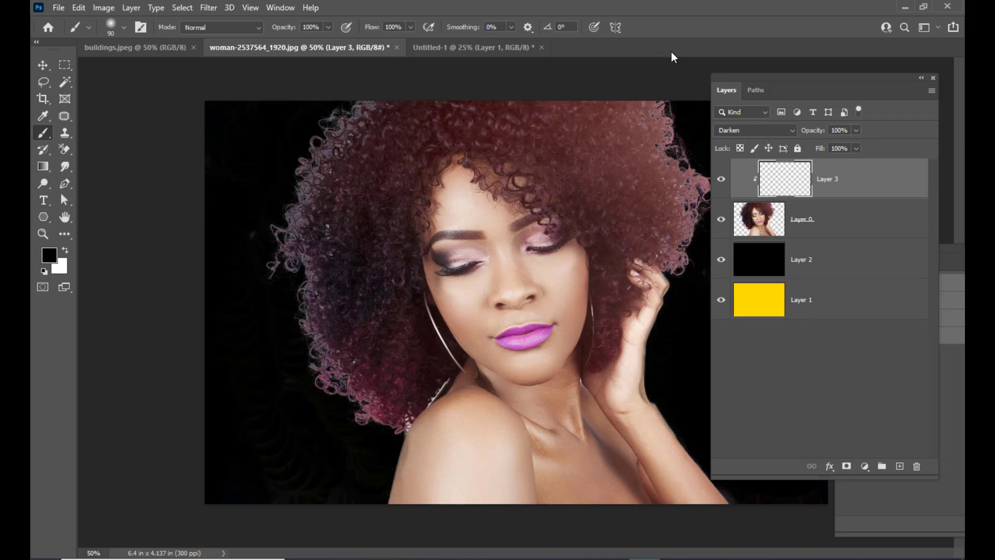
{"action": "left_click_drag", "start_coordinate": [715, 79], "coordinate": [742, 79]}
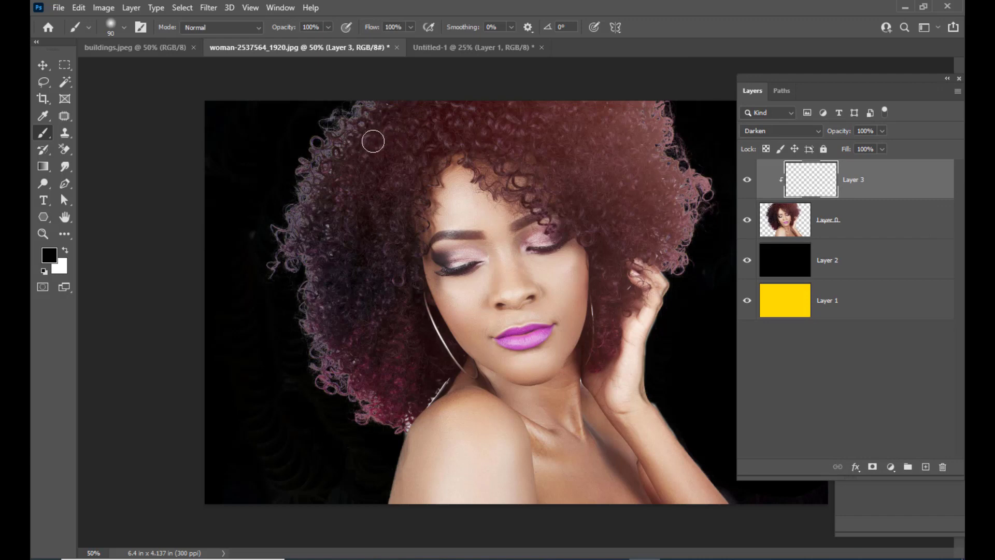
{"action": "left_click", "coordinate": [366, 142], "text": "alt"}
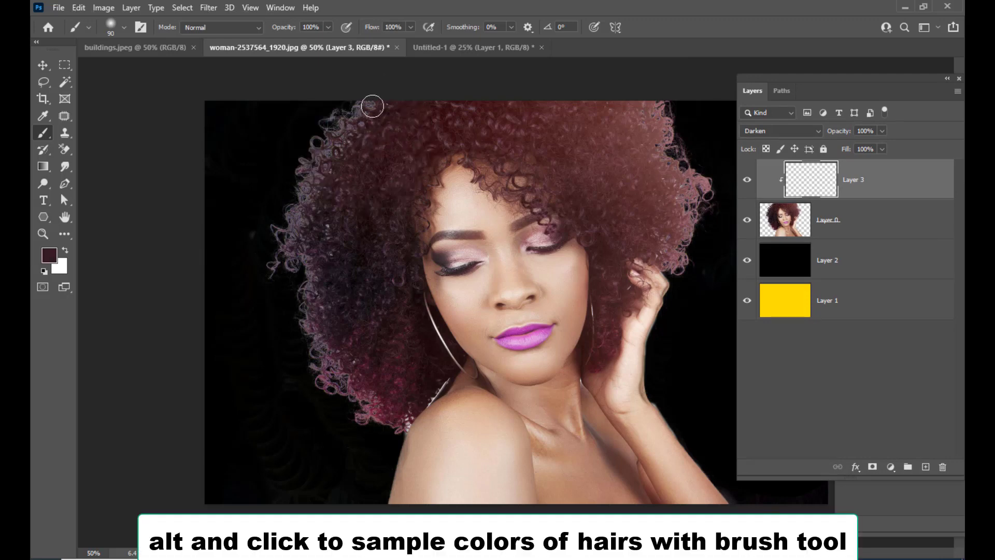
{"action": "mouse_move", "coordinate": [323, 126]}
{"action": "left_mouse_down"}
{"action": "mouse_move", "coordinate": [360, 125]}
{"action": "mouse_move", "coordinate": [314, 153]}
{"action": "mouse_move", "coordinate": [325, 136]}
{"action": "mouse_move", "coordinate": [309, 172]}
{"action": "mouse_move", "coordinate": [301, 164]}
{"action": "mouse_move", "coordinate": [314, 186]}
{"action": "mouse_move", "coordinate": [276, 232]}
{"action": "mouse_move", "coordinate": [300, 247]}
{"action": "mouse_move", "coordinate": [275, 266]}
{"action": "mouse_move", "coordinate": [298, 258]}
{"action": "mouse_move", "coordinate": [311, 273]}
{"action": "mouse_move", "coordinate": [306, 323]}
{"action": "mouse_move", "coordinate": [335, 369]}
{"action": "mouse_move", "coordinate": [326, 379]}
{"action": "mouse_move", "coordinate": [354, 358]}
{"action": "left_mouse_up"}
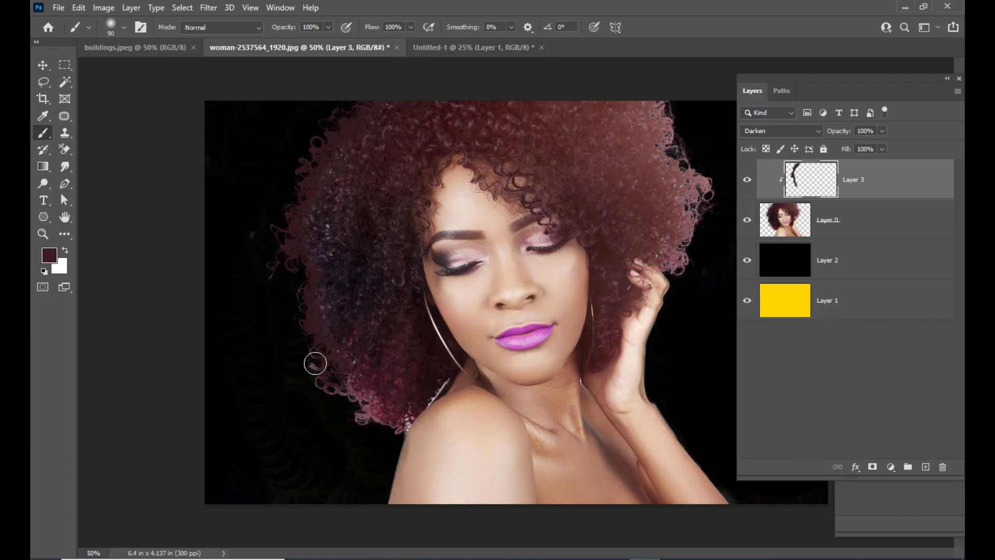
{"action": "mouse_move", "coordinate": [364, 398]}
{"action": "left_mouse_down"}
{"action": "mouse_move", "coordinate": [353, 402]}
{"action": "mouse_move", "coordinate": [378, 413]}
{"action": "mouse_move", "coordinate": [358, 420]}
{"action": "left_mouse_up"}
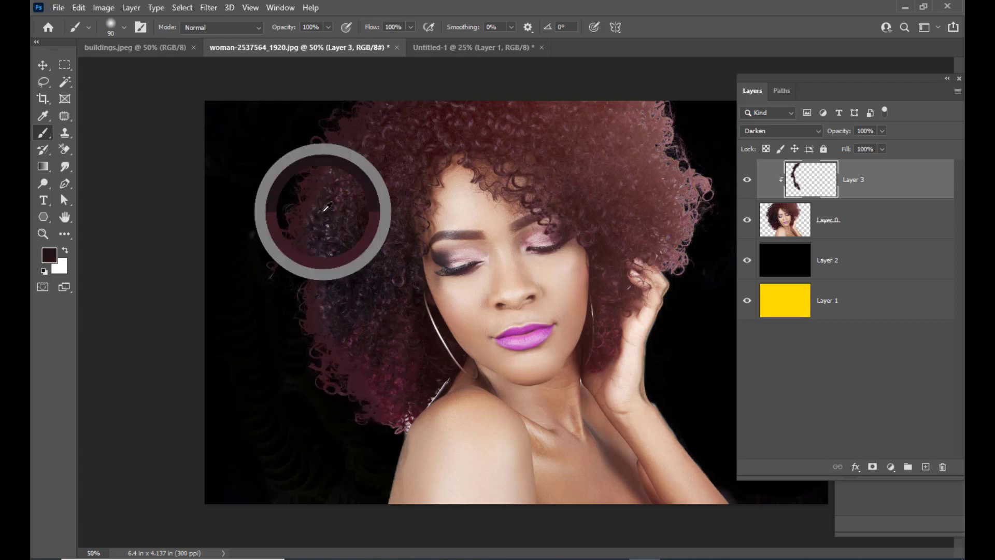
{"action": "mouse_move", "coordinate": [322, 204]}
{"action": "left_mouse_down"}
{"action": "mouse_move", "coordinate": [334, 150]}
{"action": "mouse_move", "coordinate": [348, 136]}
{"action": "left_mouse_up"}
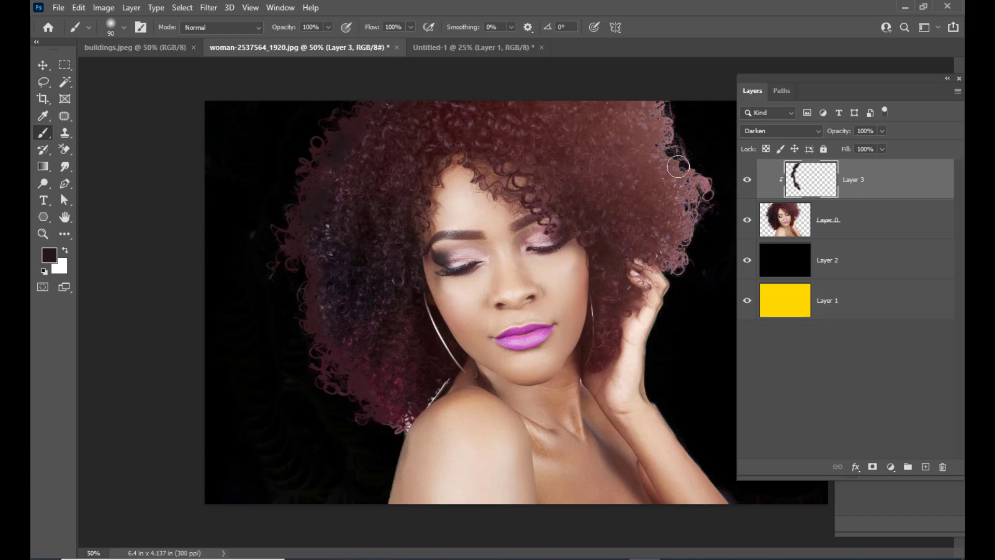
Paint the hair's right edge with a sampled reddish hair colour and touch up its left edge with sampled darker tones
{"action": "key", "text": "alt"}
{"action": "left_click", "coordinate": [637, 116], "text": "alt"}
{"action": "mouse_move", "coordinate": [648, 107]}
{"action": "left_mouse_down"}
{"action": "mouse_move", "coordinate": [656, 134]}
{"action": "mouse_move", "coordinate": [679, 146]}
{"action": "mouse_move", "coordinate": [674, 165]}
{"action": "mouse_move", "coordinate": [713, 178]}
{"action": "mouse_move", "coordinate": [674, 190]}
{"action": "mouse_move", "coordinate": [681, 185]}
{"action": "mouse_move", "coordinate": [692, 216]}
{"action": "mouse_move", "coordinate": [683, 238]}
{"action": "mouse_move", "coordinate": [663, 240]}
{"action": "mouse_move", "coordinate": [676, 262]}
{"action": "left_mouse_up"}
{"action": "left_click", "coordinate": [673, 188], "text": "alt"}
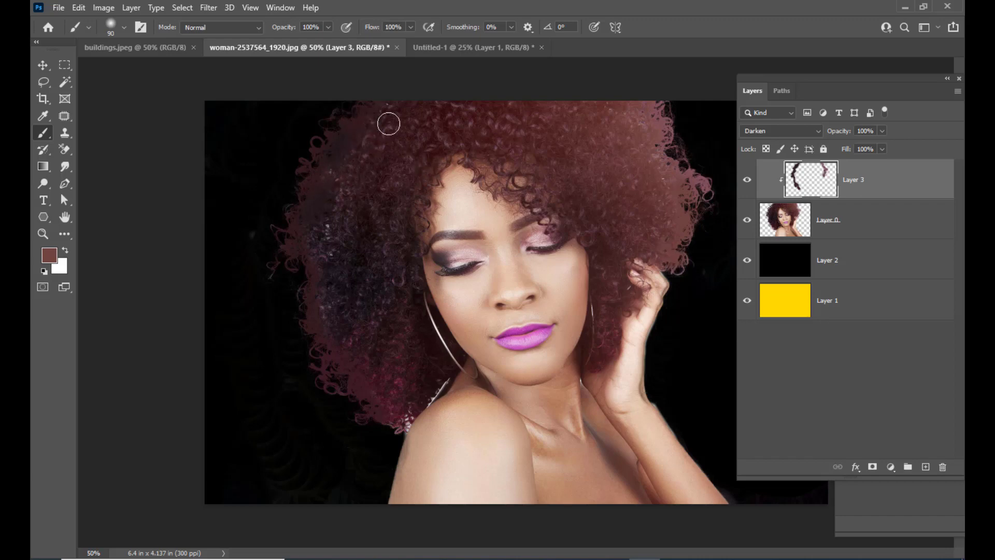
{"action": "left_click", "coordinate": [347, 221], "text": "alt"}
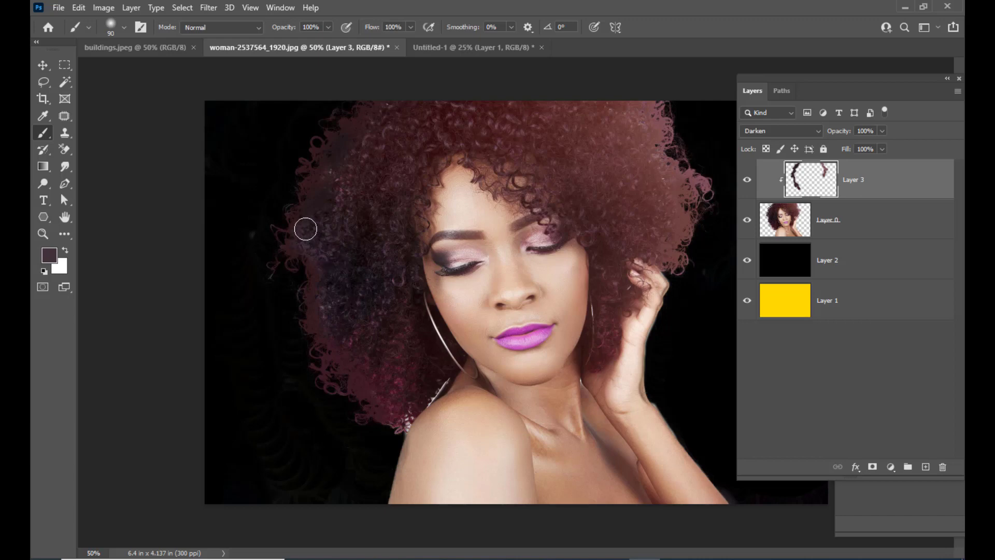
{"action": "left_click", "coordinate": [342, 322], "text": "alt"}
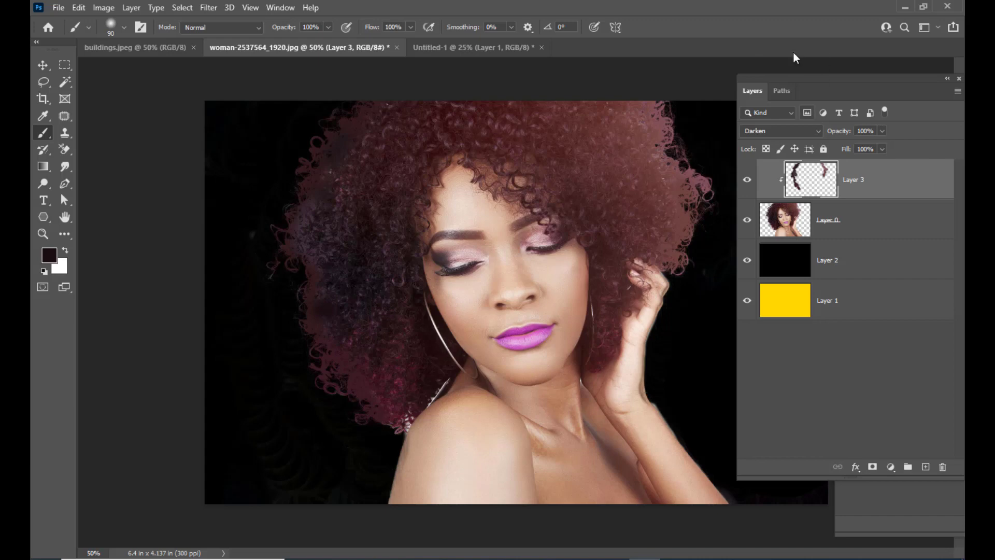
Reduce the opacity of the clipped paint layer to 67%
{"action": "left_click_drag", "start_coordinate": [791, 78], "coordinate": [767, 71]}
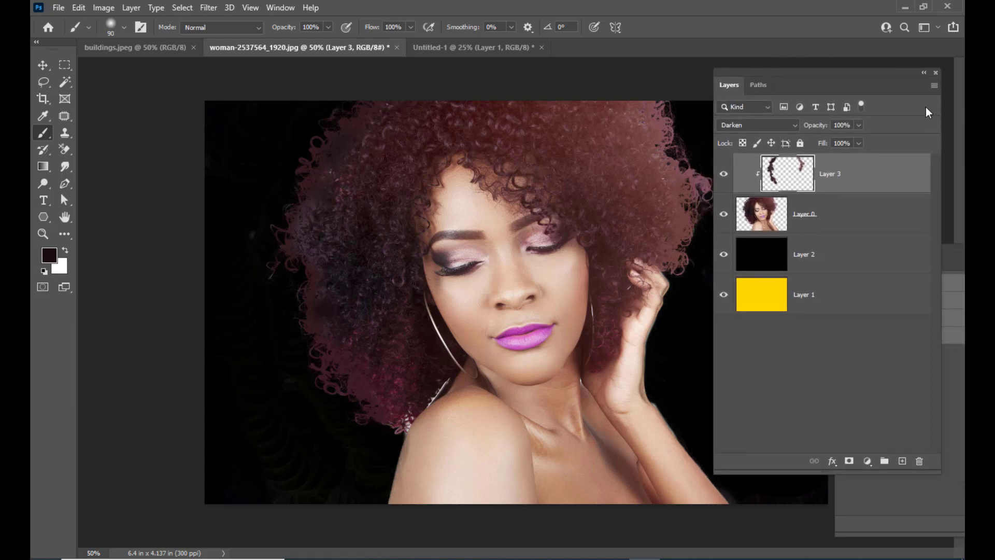
{"action": "left_click", "coordinate": [859, 125]}
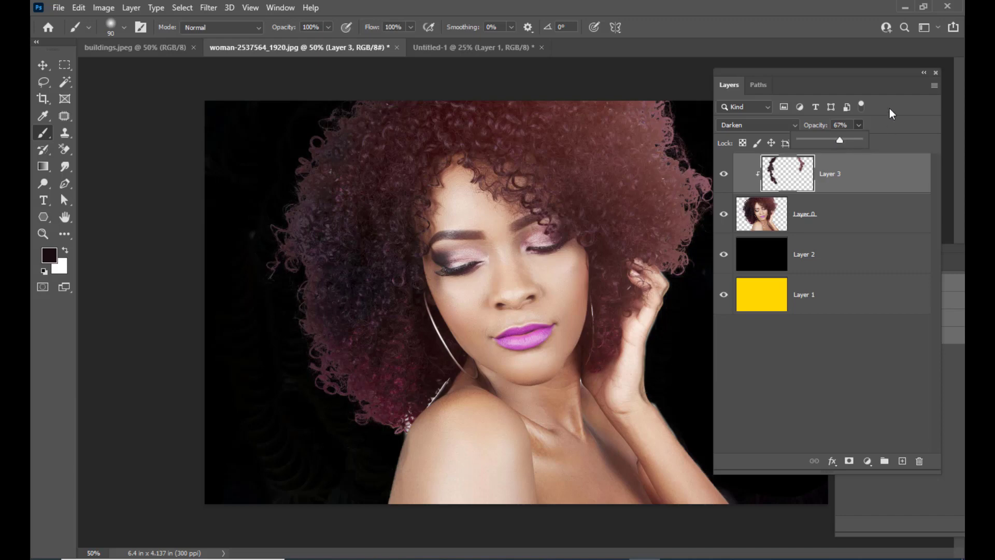
{"action": "left_click", "coordinate": [856, 132]}
{"action": "left_click", "coordinate": [859, 126]}
{"action": "left_click_drag", "start_coordinate": [826, 70], "coordinate": [828, 70]}
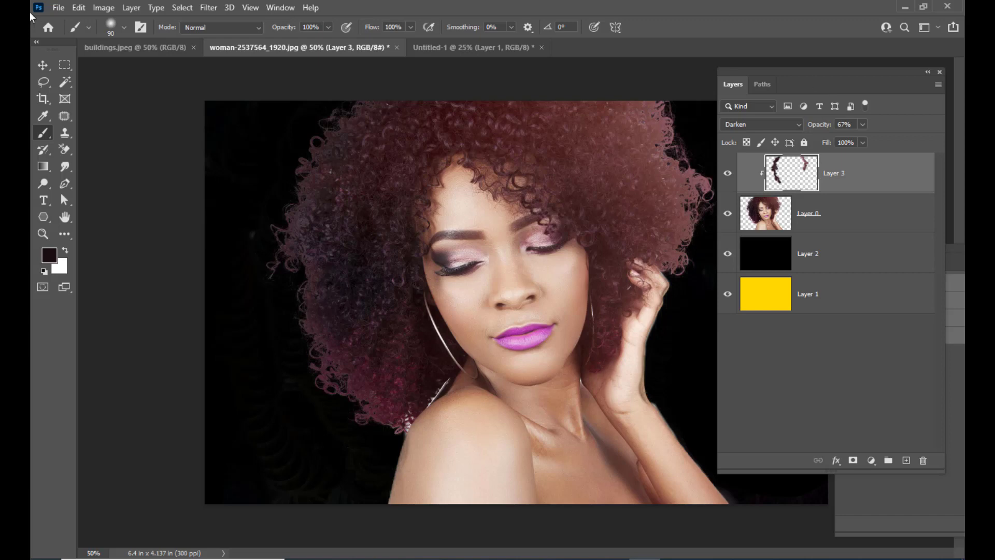
Bring the buildings.jpeg skyline into the woman's document and place it directly beneath her layer as the background
{"action": "left_click", "coordinate": [135, 47]}
{"action": "left_click", "coordinate": [43, 65]}
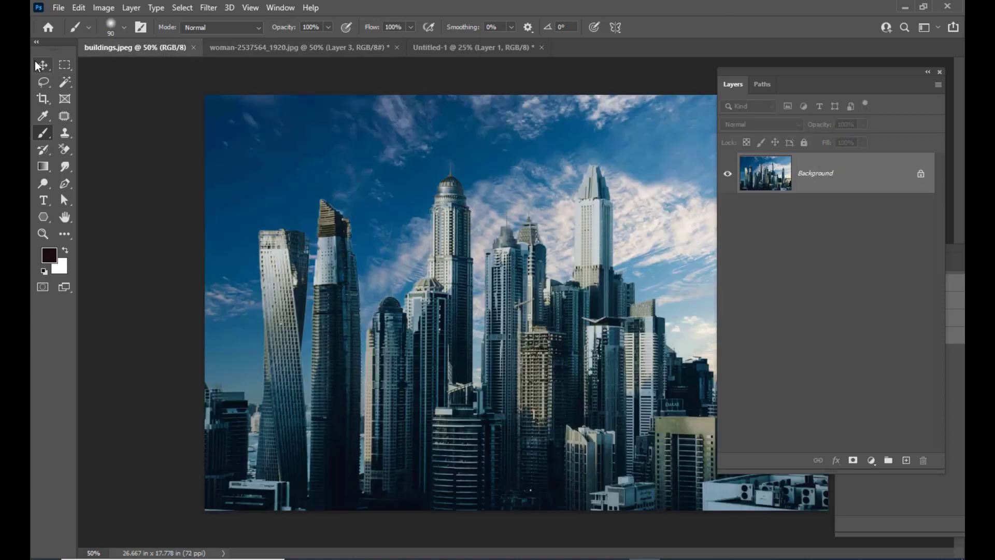
{"action": "left_click_drag", "start_coordinate": [524, 241], "coordinate": [546, 280]}
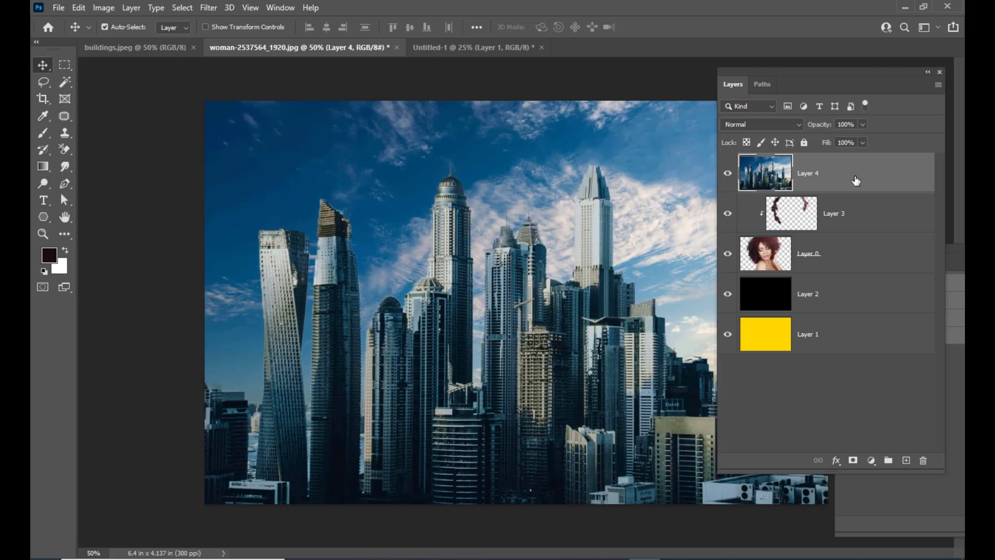
{"action": "left_click_drag", "start_coordinate": [856, 182], "coordinate": [853, 270]}
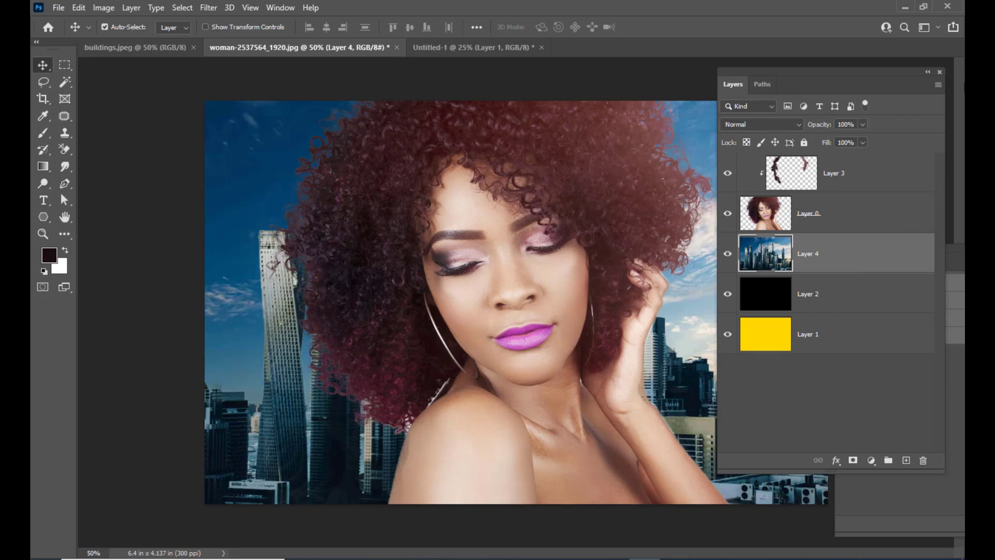
{"action": "key", "text": "ctrl+minus"}
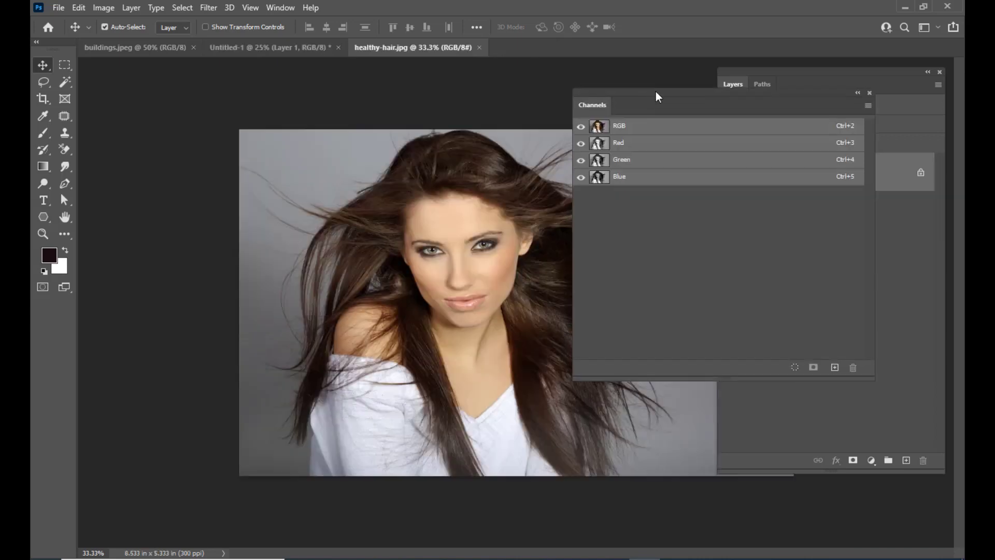
{"action": "mouse_move", "coordinate": [655, 91]}
{"action": "left_mouse_down"}
{"action": "mouse_move", "coordinate": [685, 93]}
{"action": "mouse_move", "coordinate": [638, 89]}
{"action": "left_mouse_up"}
{"action": "left_click", "coordinate": [281, 8]}
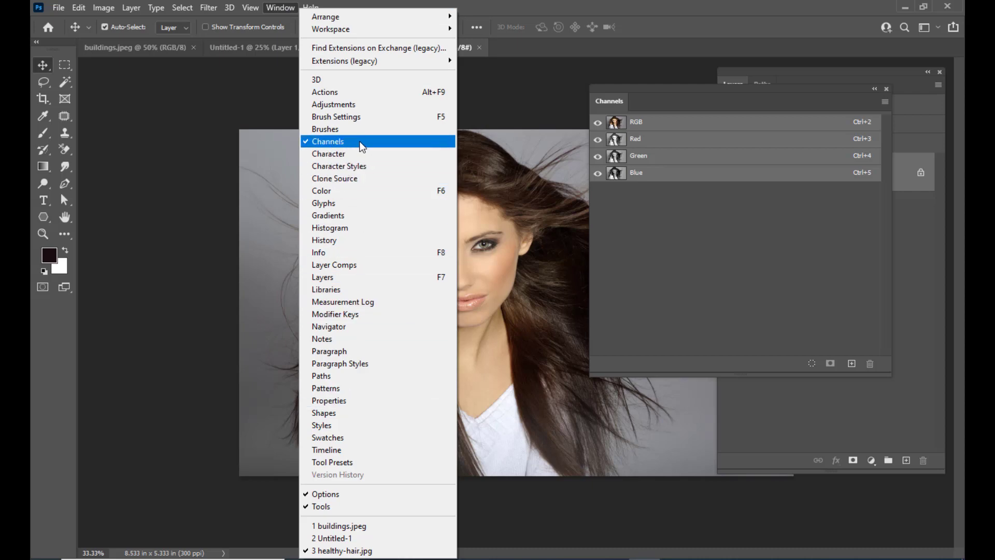
{"action": "left_click", "coordinate": [645, 94]}
{"action": "left_click_drag", "start_coordinate": [645, 93], "coordinate": [684, 94]}
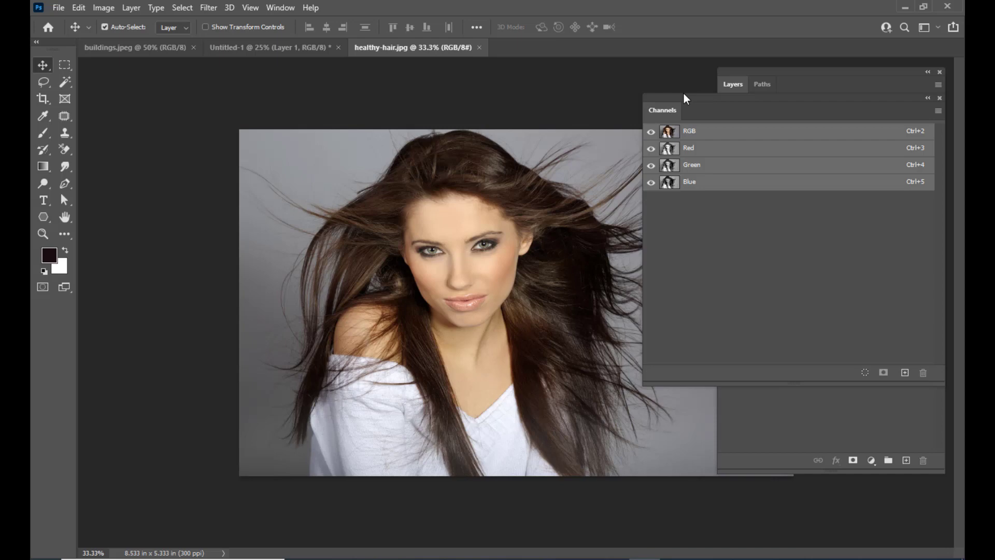
{"action": "left_click_drag", "start_coordinate": [683, 93], "coordinate": [707, 73]}
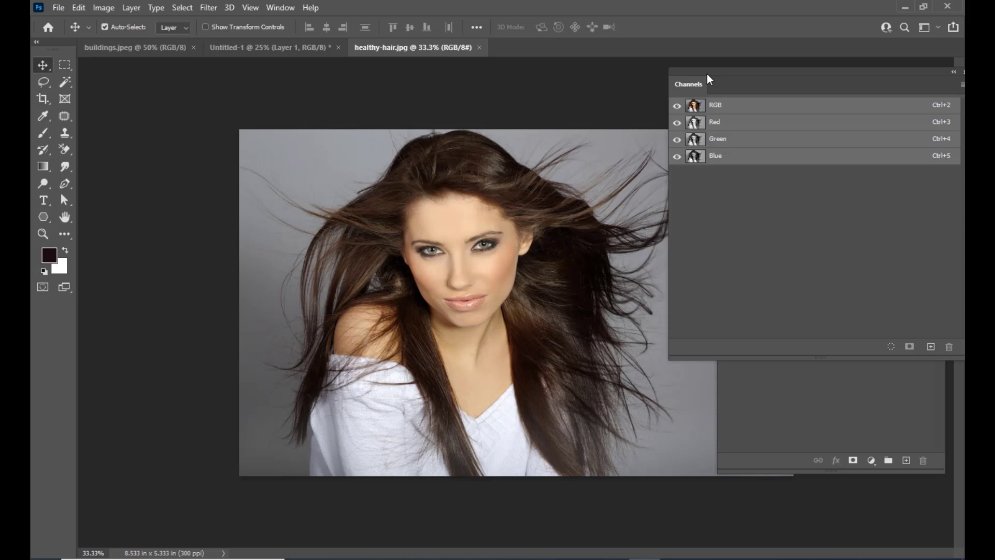
{"action": "left_click_drag", "start_coordinate": [707, 75], "coordinate": [655, 72]}
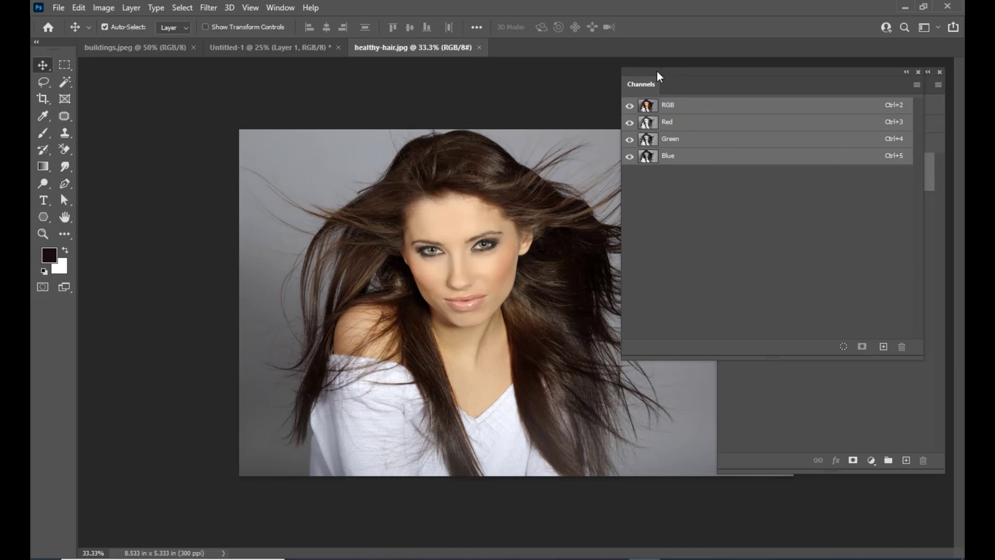
{"action": "left_click_drag", "start_coordinate": [657, 70], "coordinate": [687, 67]}
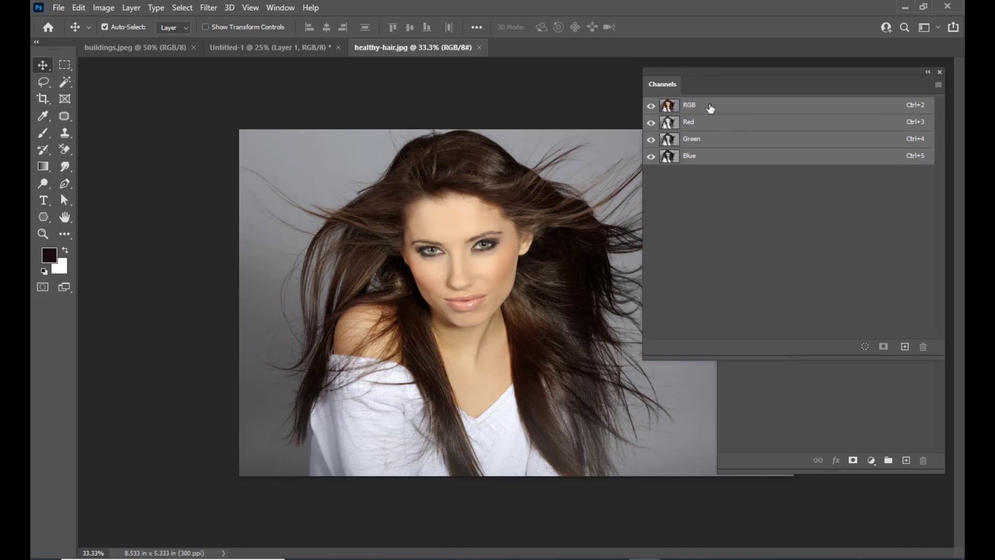
Compare the contrast between hair and backdrop in the Red, Green and Blue channels of healthy-hair.jpg, ending on the RGB composite
{"action": "left_click", "coordinate": [715, 126]}
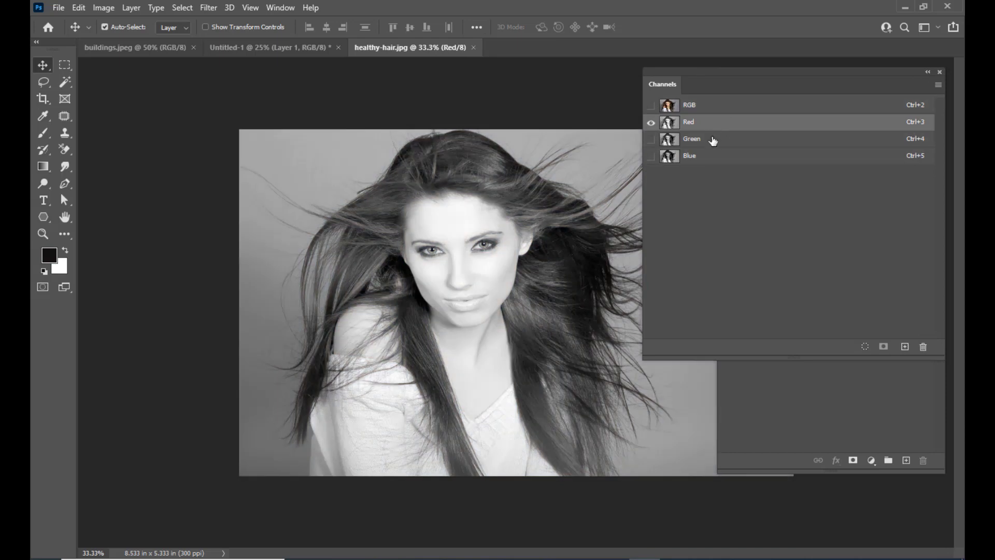
{"action": "left_click", "coordinate": [713, 140]}
{"action": "left_click", "coordinate": [707, 158]}
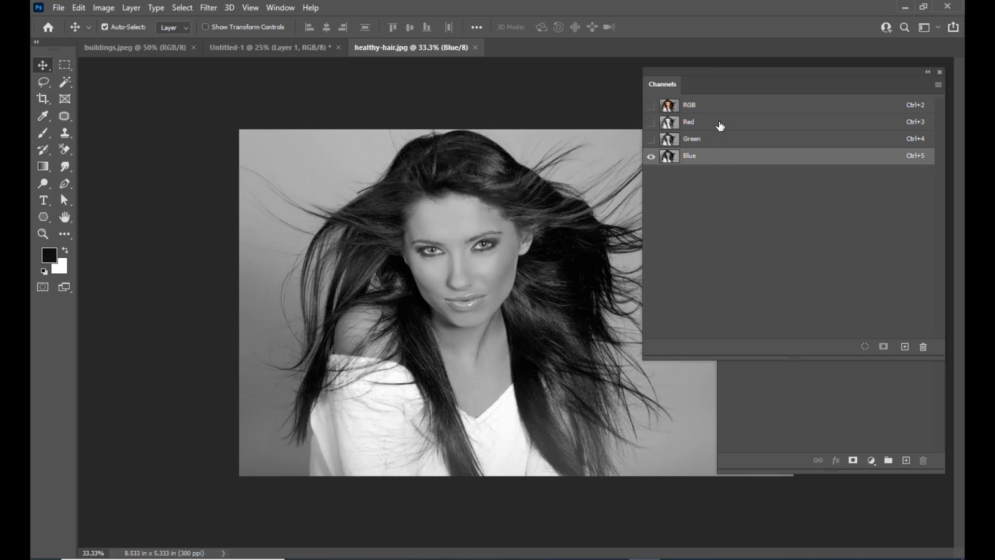
{"action": "left_click", "coordinate": [679, 125]}
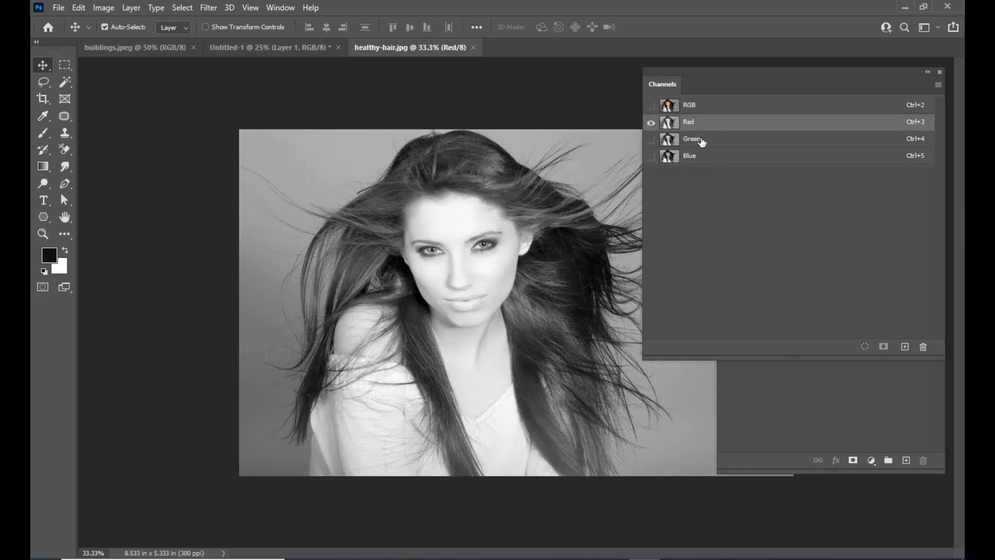
{"action": "left_click_drag", "start_coordinate": [695, 75], "coordinate": [738, 72]}
{"action": "left_click", "coordinate": [751, 140]}
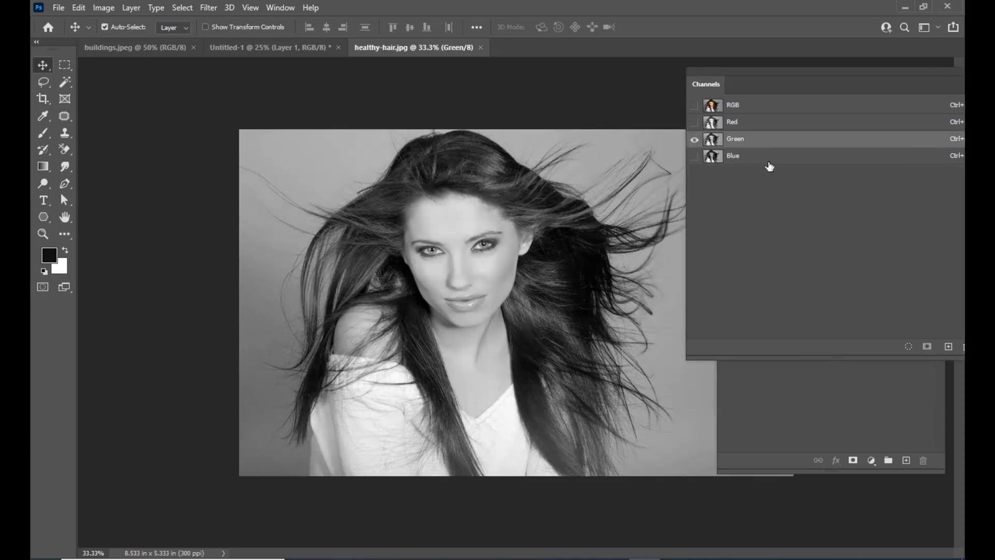
{"action": "left_click", "coordinate": [750, 157]}
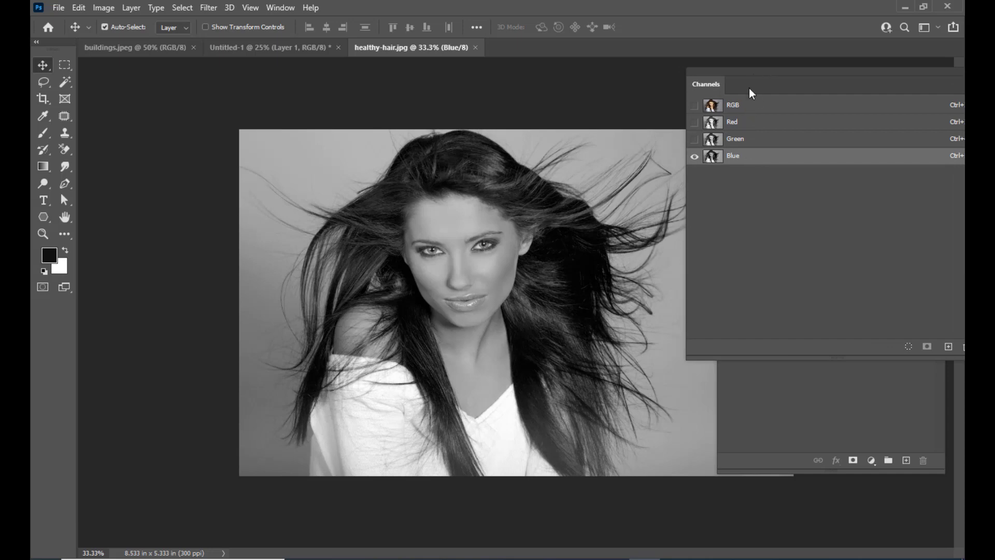
{"action": "left_click", "coordinate": [742, 106]}
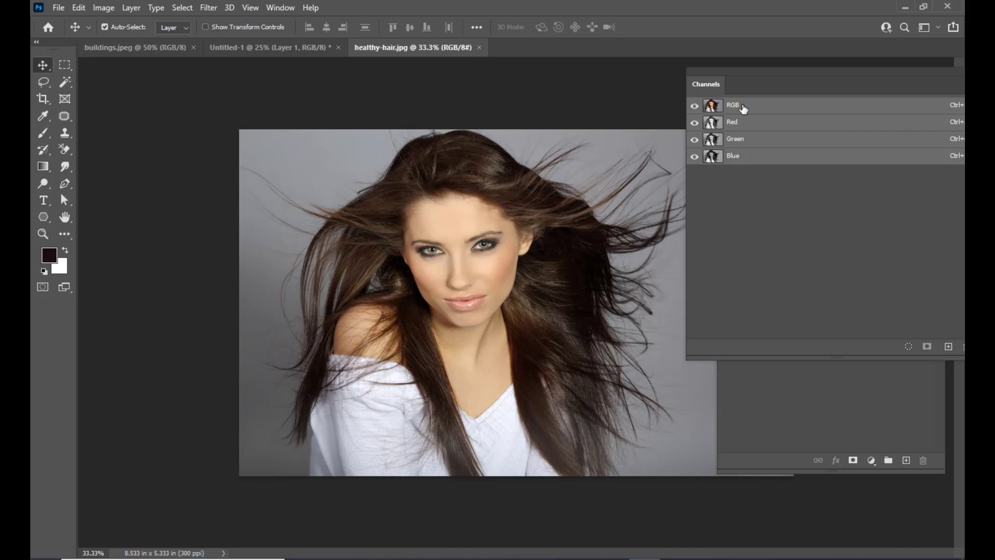
Compare how clearly the hair separates from the backdrop in the Red, Green and Blue channels, ending on Blue
{"action": "left_click", "coordinate": [746, 122]}
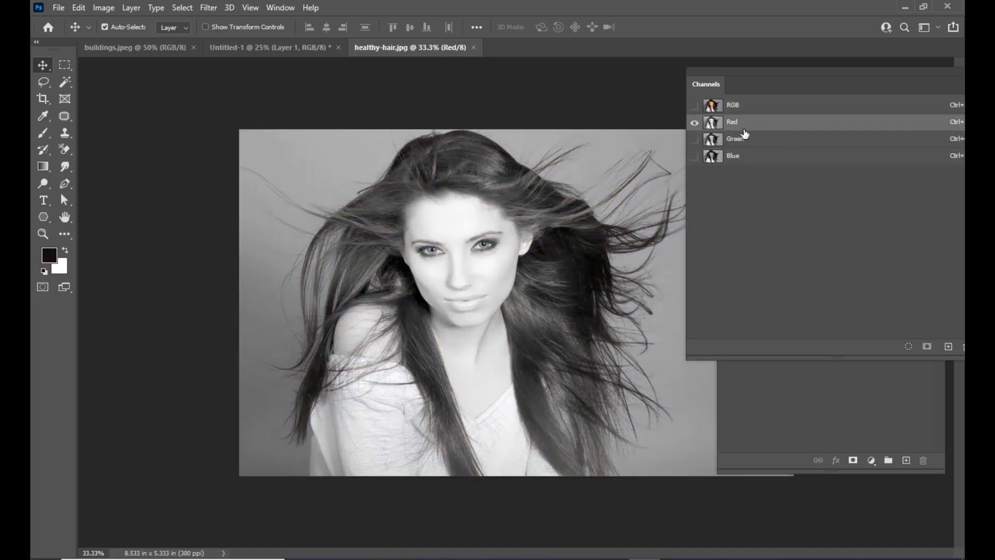
{"action": "left_click", "coordinate": [751, 139]}
{"action": "left_click", "coordinate": [759, 157]}
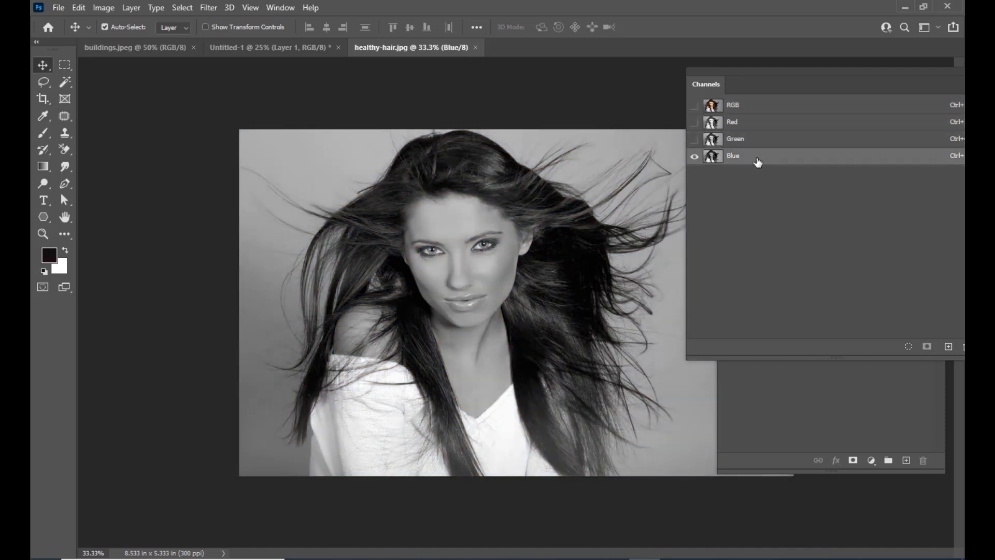
{"action": "left_click_drag", "start_coordinate": [733, 83], "coordinate": [725, 83]}
{"action": "left_click", "coordinate": [753, 122]}
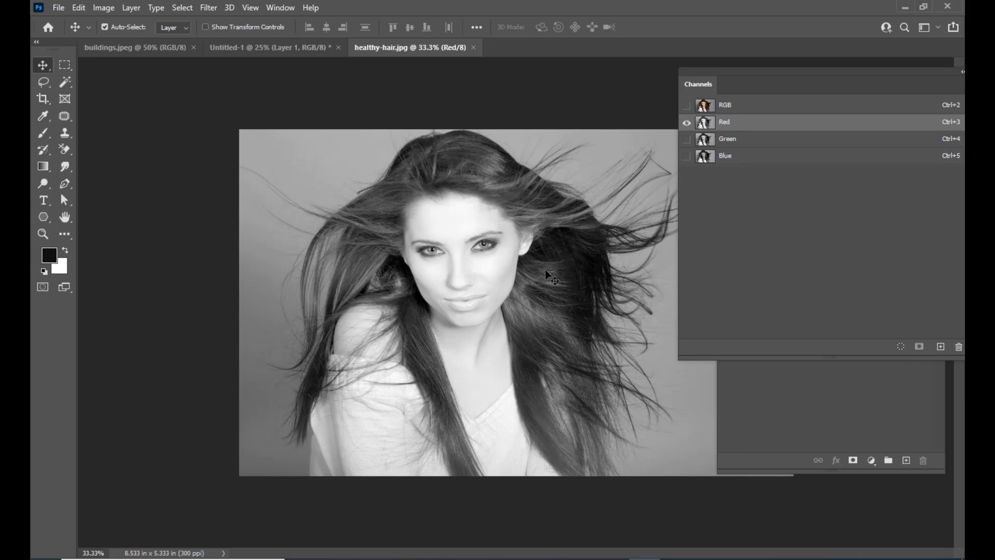
{"action": "left_click", "coordinate": [740, 140]}
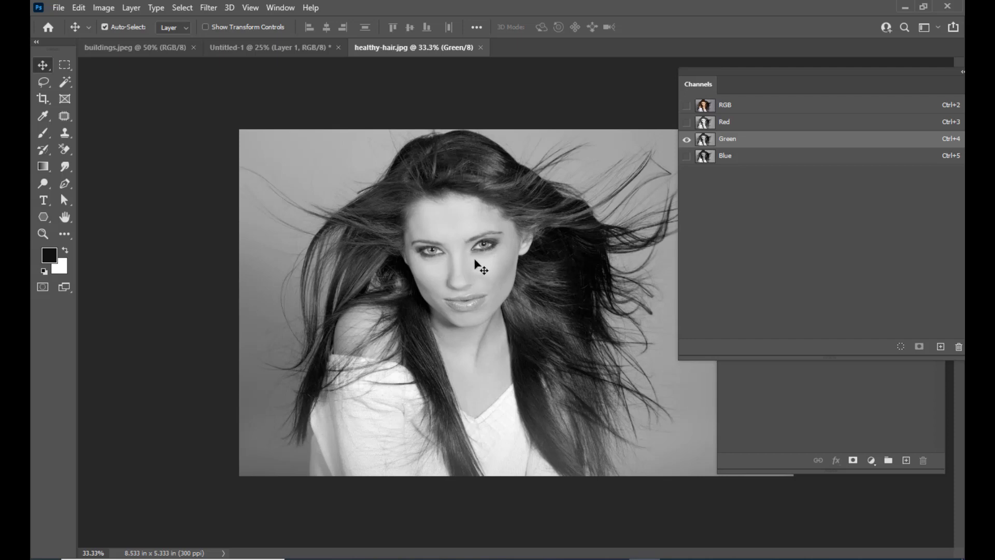
{"action": "left_click", "coordinate": [742, 157]}
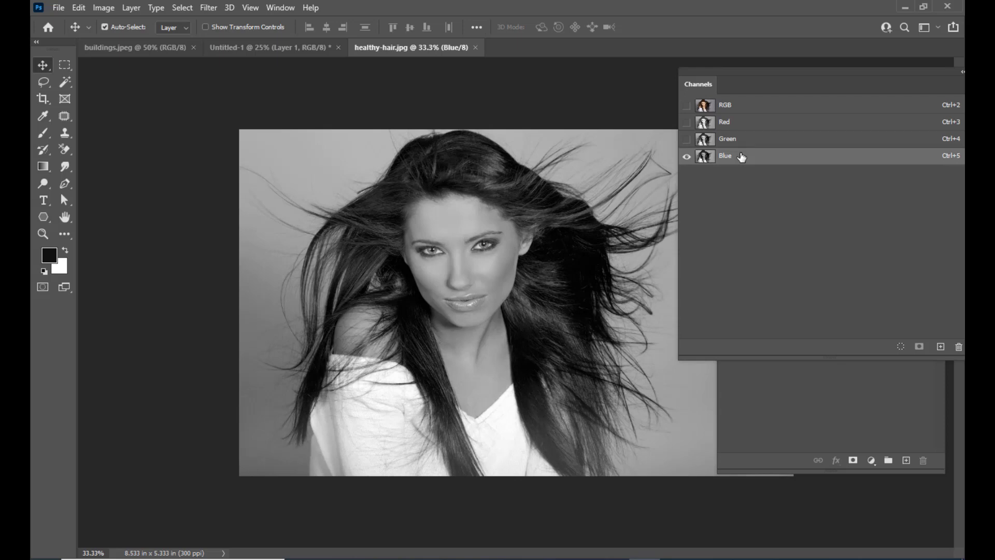
{"action": "left_click_drag", "start_coordinate": [682, 74], "coordinate": [676, 74]}
{"action": "left_click", "coordinate": [726, 123]}
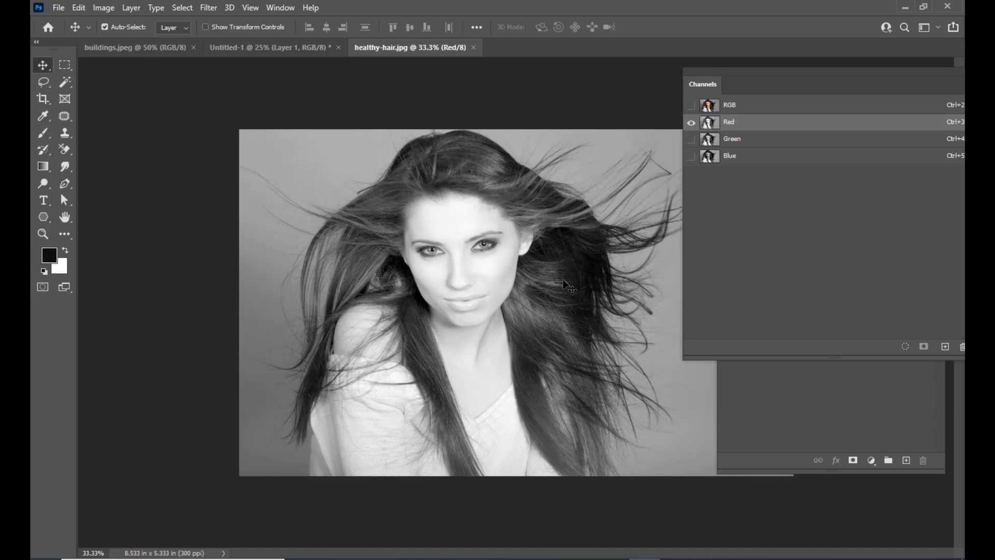
{"action": "left_click", "coordinate": [764, 140]}
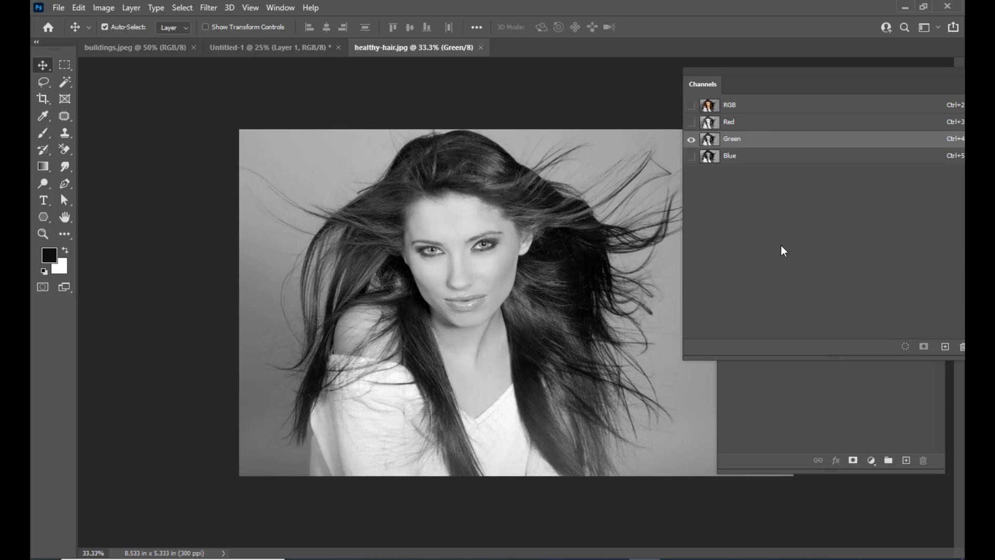
{"action": "left_click", "coordinate": [738, 157]}
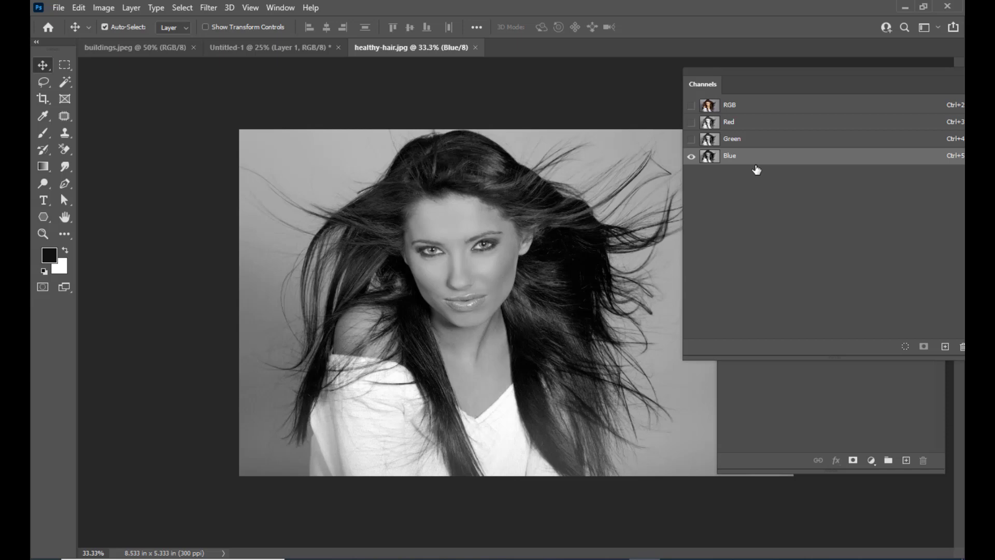
{"action": "left_click_drag", "start_coordinate": [746, 65], "coordinate": [695, 66]}
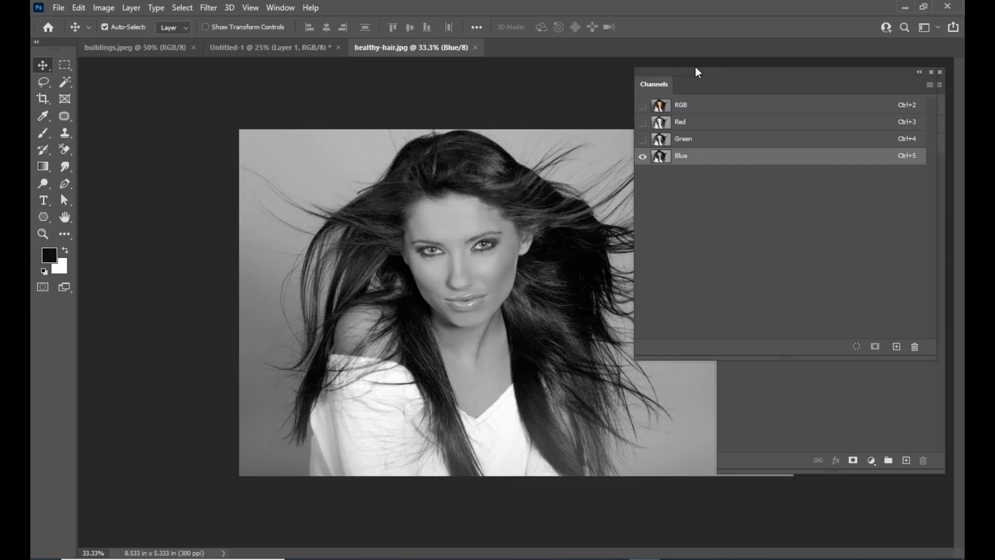
{"action": "left_click_drag", "start_coordinate": [679, 70], "coordinate": [717, 72]}
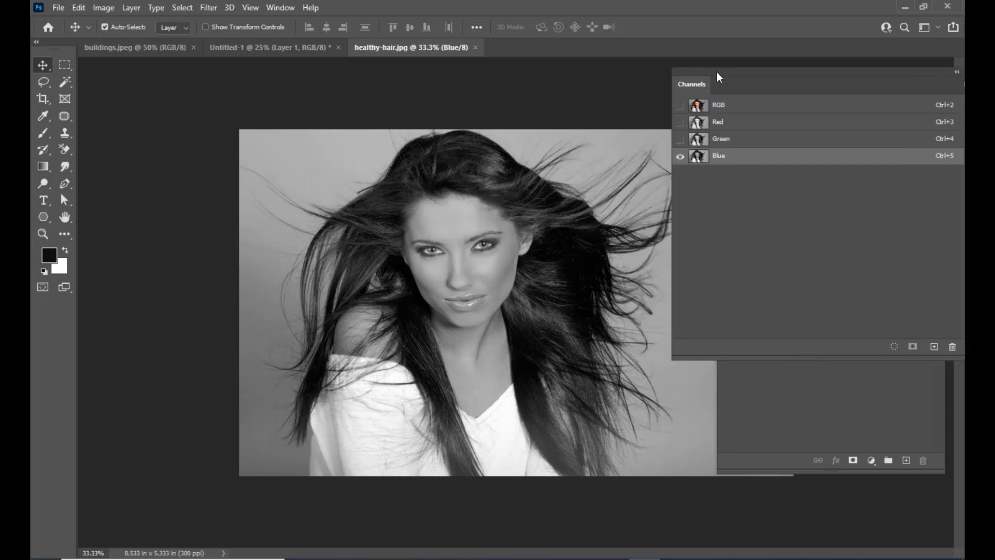
Check the RGB composite against the individual colour channels once more and finish with only the Blue channel active
{"action": "left_click", "coordinate": [723, 110]}
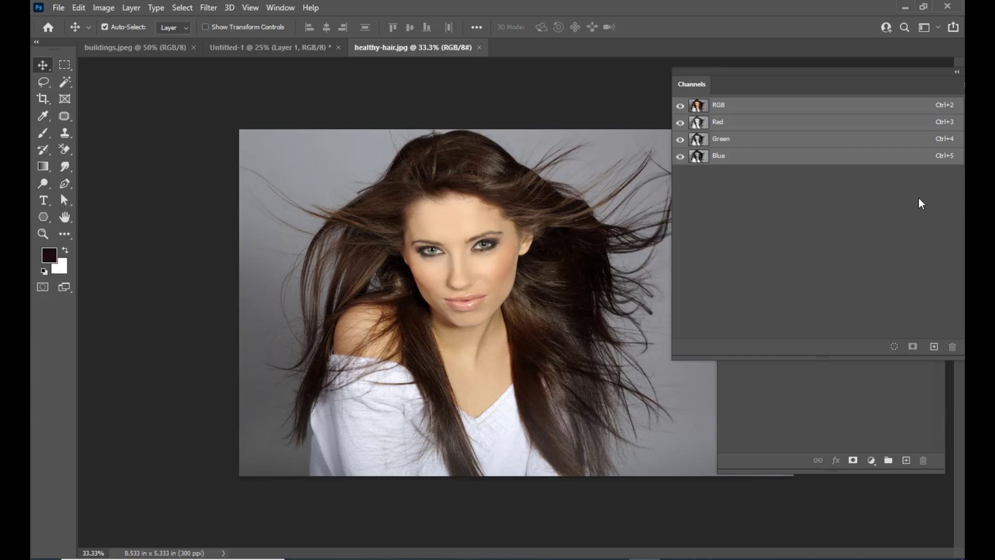
{"action": "left_click_drag", "start_coordinate": [777, 77], "coordinate": [767, 78]}
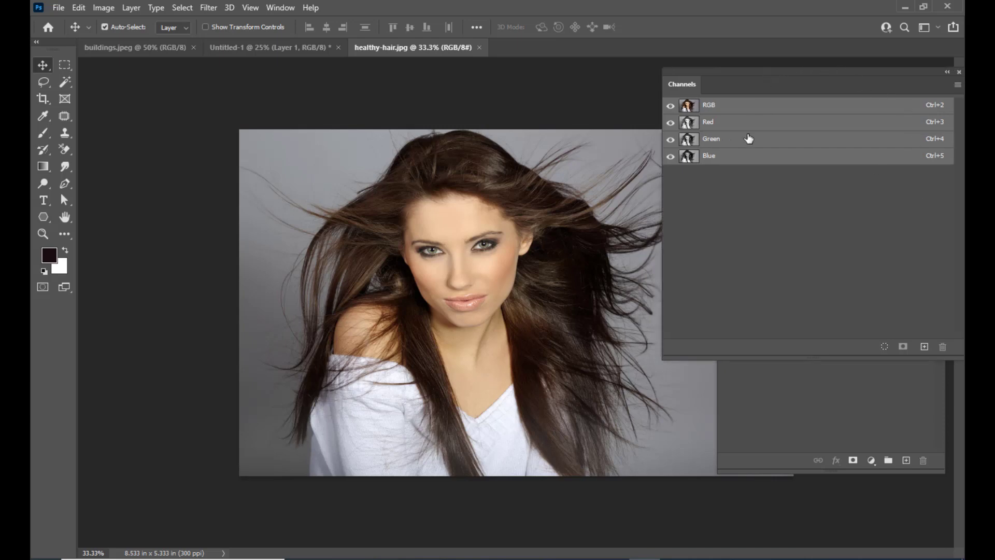
{"action": "left_click", "coordinate": [722, 158]}
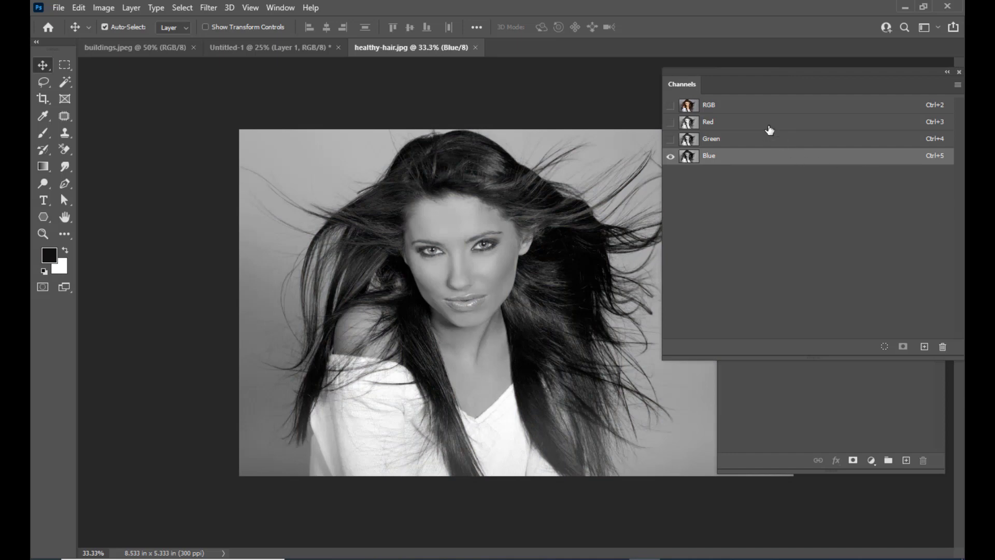
{"action": "left_click", "coordinate": [757, 109]}
{"action": "left_click", "coordinate": [738, 125]}
{"action": "left_click", "coordinate": [735, 140]}
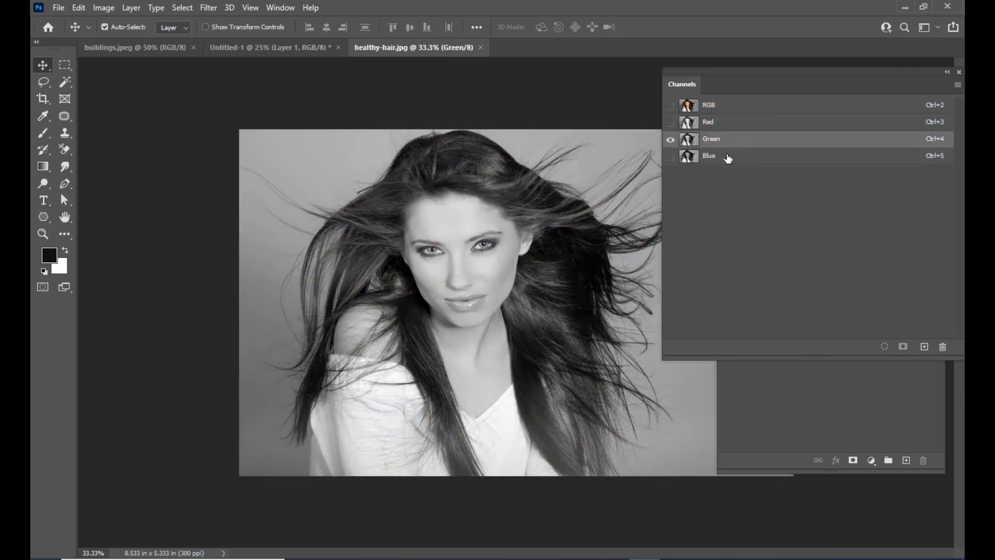
{"action": "left_click", "coordinate": [727, 156]}
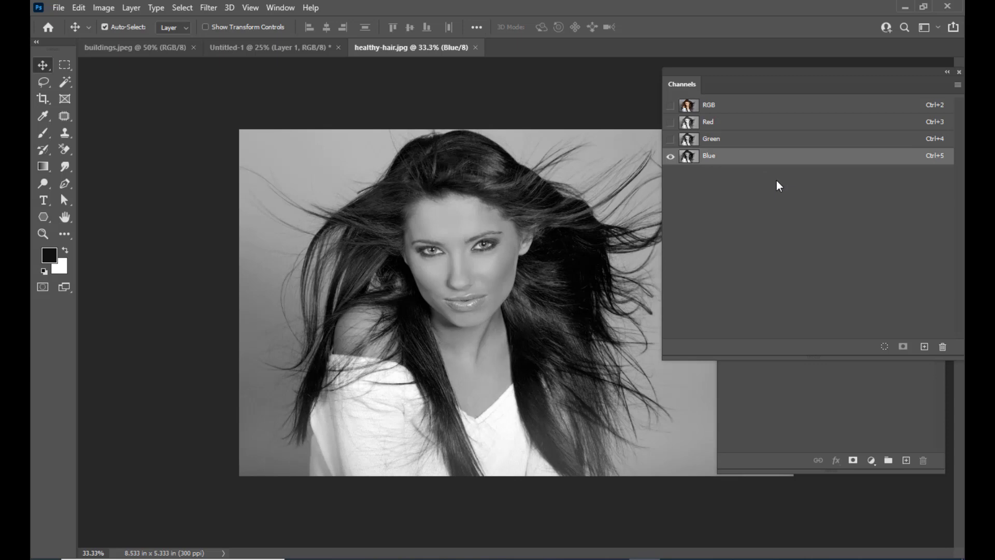
{"action": "left_click_drag", "start_coordinate": [703, 71], "coordinate": [720, 70]}
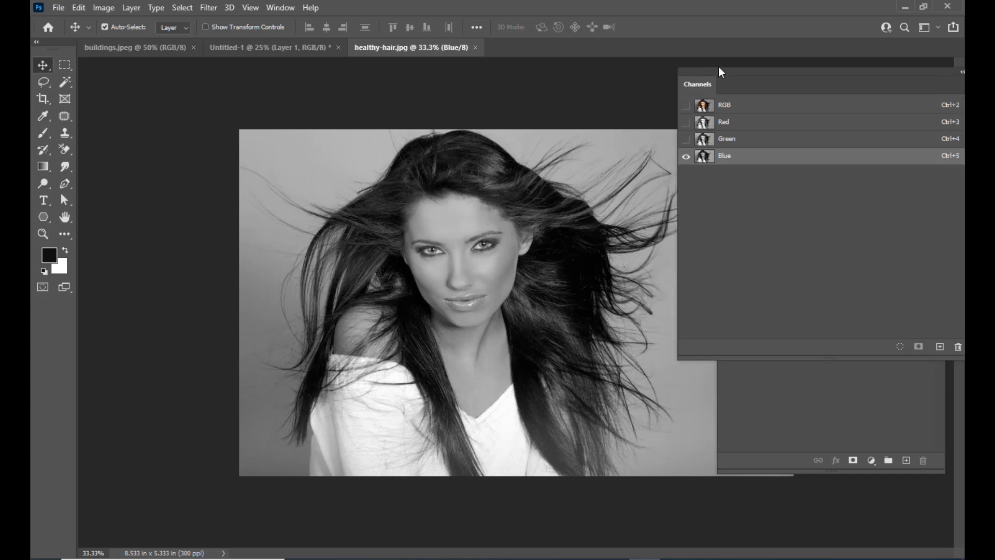
{"action": "left_click_drag", "start_coordinate": [720, 74], "coordinate": [703, 74]}
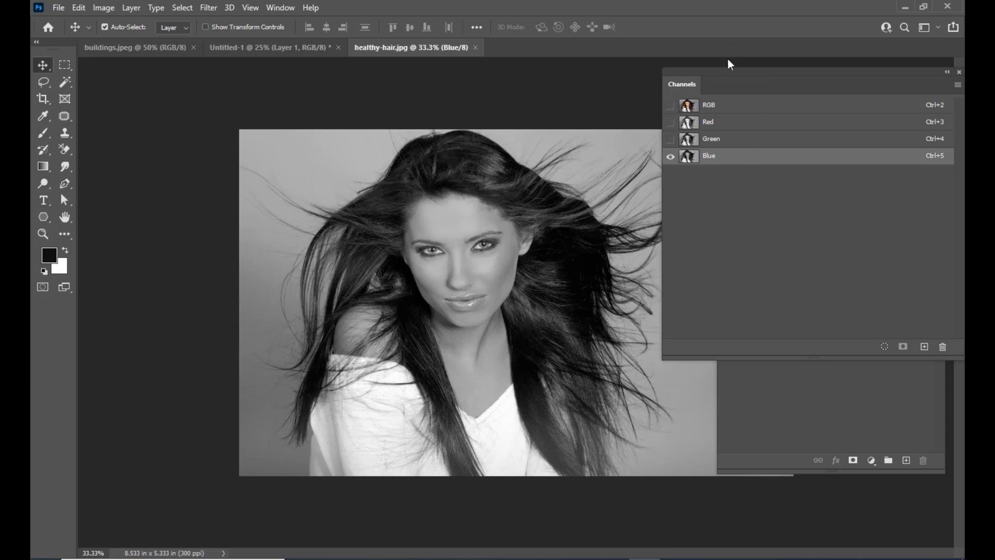
Duplicate the Blue channel as a working copy for the hair mask
{"action": "left_click_drag", "start_coordinate": [720, 71], "coordinate": [679, 60]}
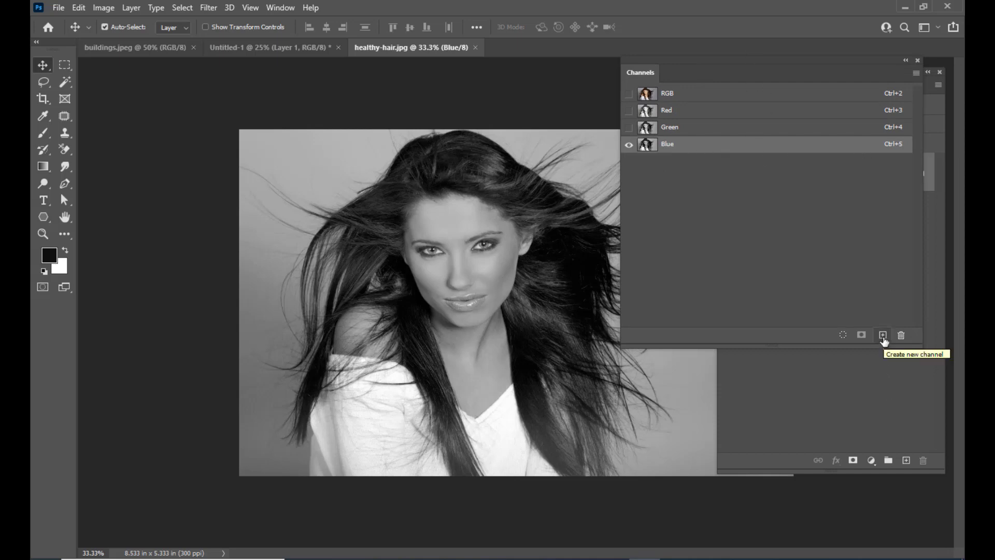
{"action": "left_click_drag", "start_coordinate": [869, 152], "coordinate": [883, 336]}
{"action": "key", "text": "x"}
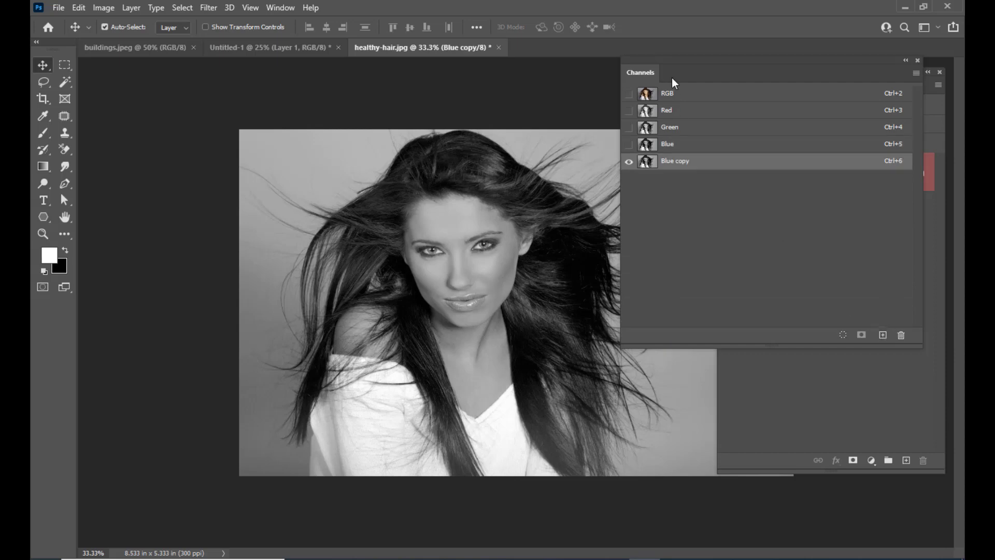
{"action": "left_click_drag", "start_coordinate": [662, 58], "coordinate": [736, 77]}
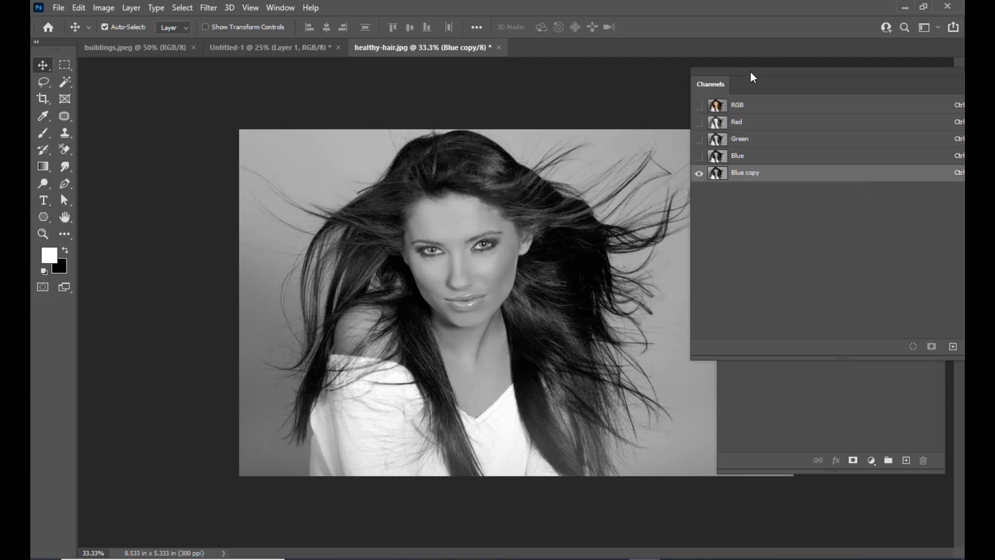
{"action": "left_click_drag", "start_coordinate": [749, 74], "coordinate": [733, 78]}
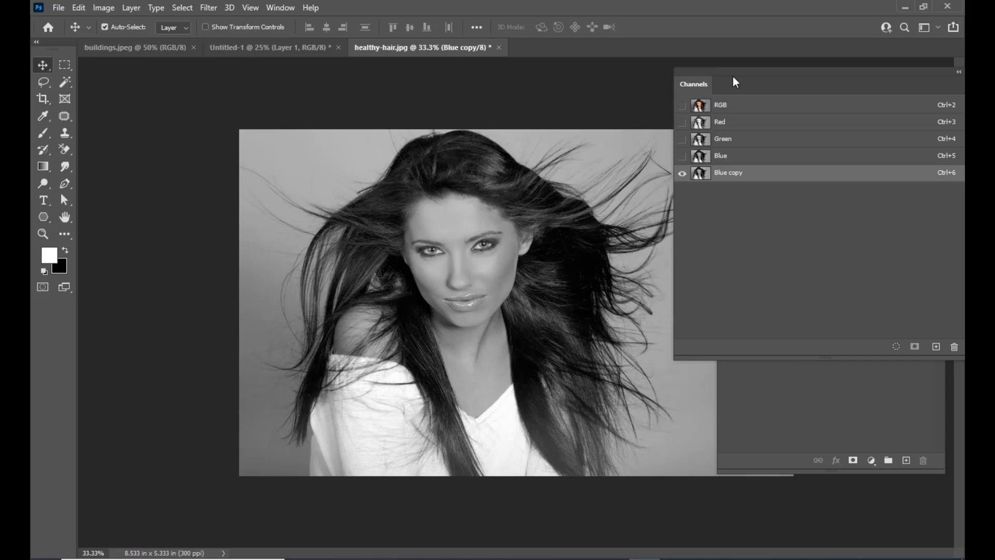
Apply Levels to the Blue copy channel with input black 43, midtone 0.94 and white 197
{"action": "left_click", "coordinate": [113, 7]}
{"action": "mouse_move", "coordinate": [126, 42]}
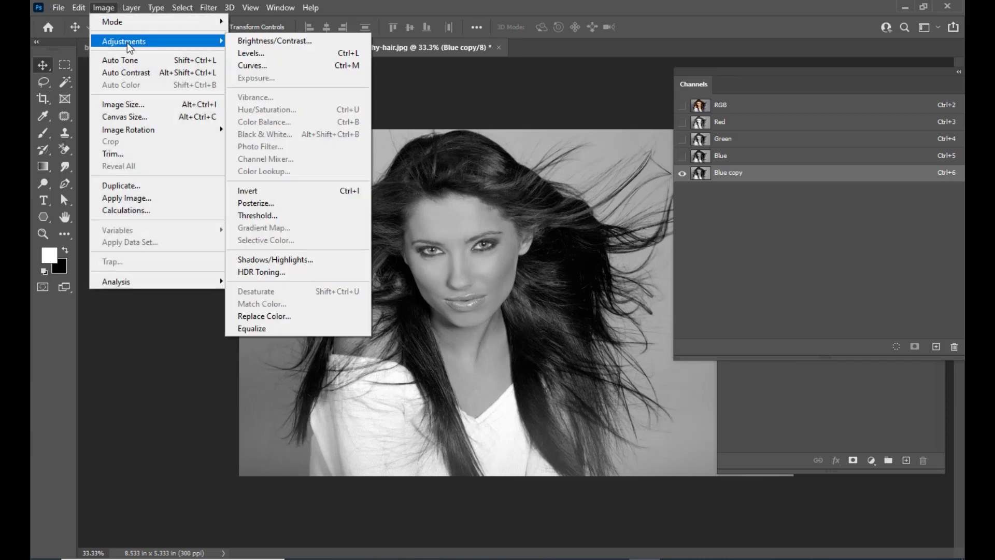
{"action": "left_click", "coordinate": [288, 56]}
{"action": "left_click_drag", "start_coordinate": [598, 56], "coordinate": [662, 74]}
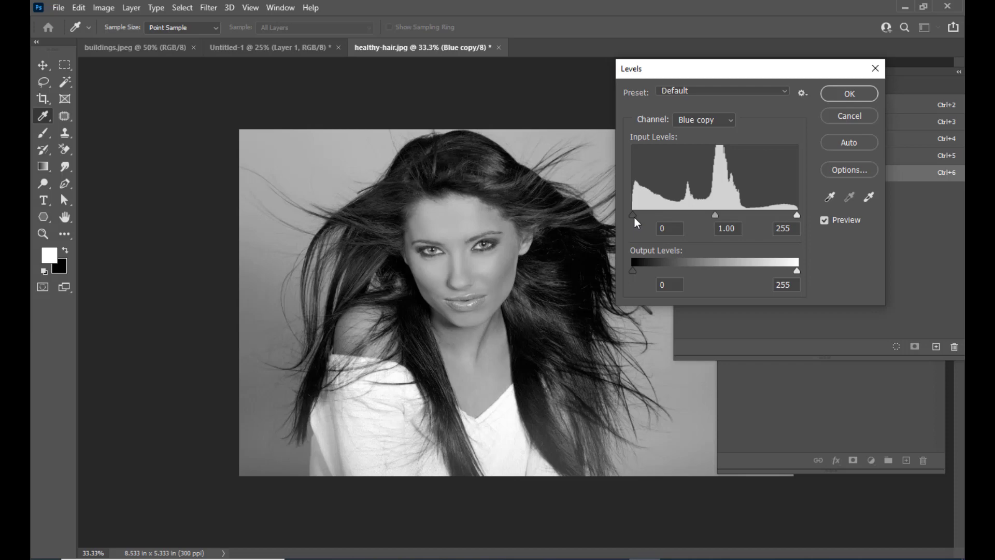
{"action": "left_click_drag", "start_coordinate": [633, 216], "coordinate": [661, 217]}
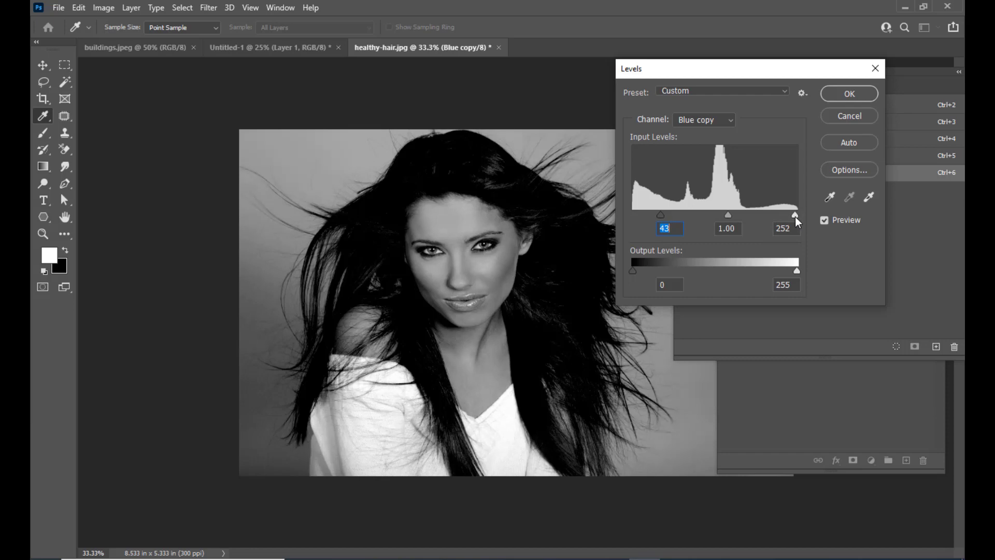
{"action": "left_click_drag", "start_coordinate": [795, 217], "coordinate": [760, 220]}
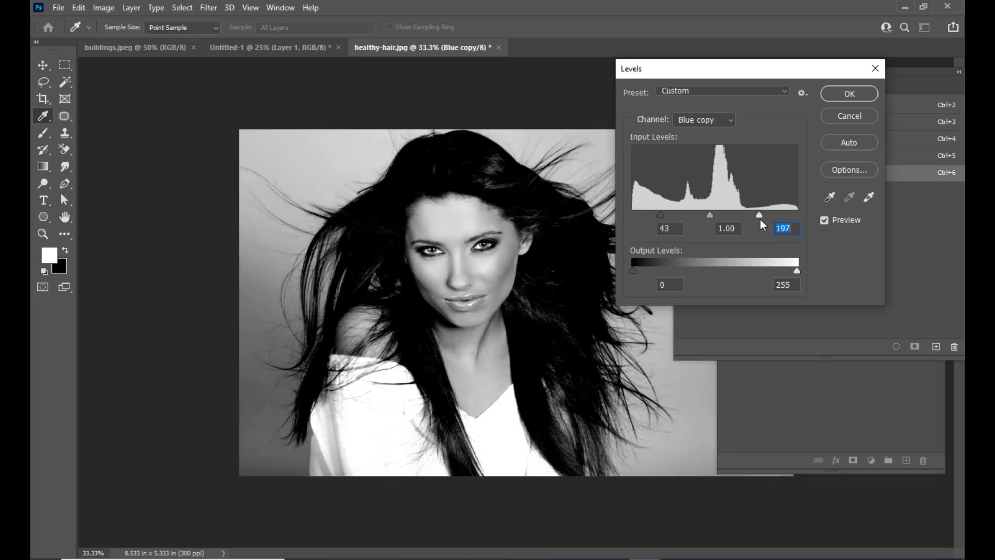
{"action": "mouse_move", "coordinate": [710, 216]}
{"action": "left_mouse_down"}
{"action": "mouse_move", "coordinate": [701, 218]}
{"action": "mouse_move", "coordinate": [713, 218]}
{"action": "left_mouse_up"}
{"action": "left_click", "coordinate": [712, 217]}
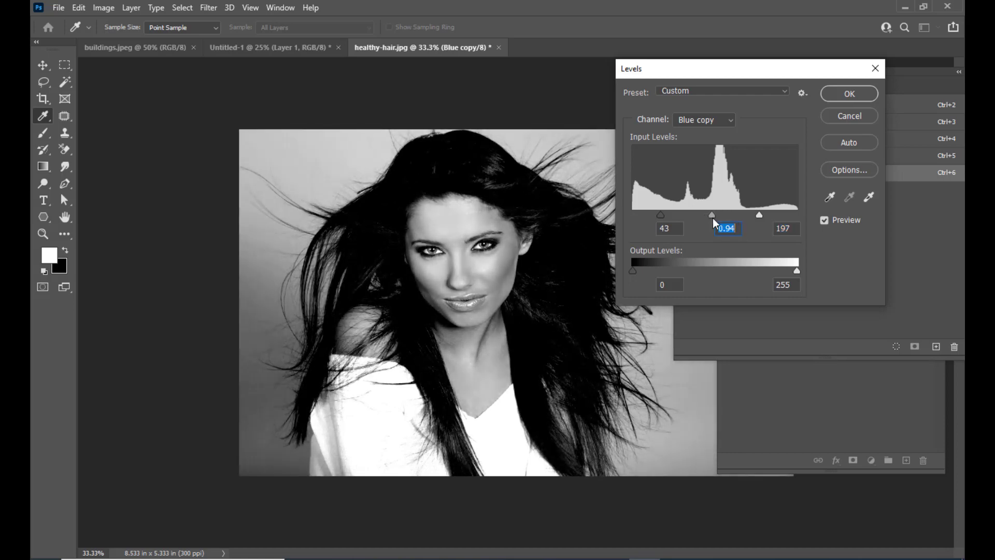
{"action": "left_click_drag", "start_coordinate": [693, 78], "coordinate": [713, 65]}
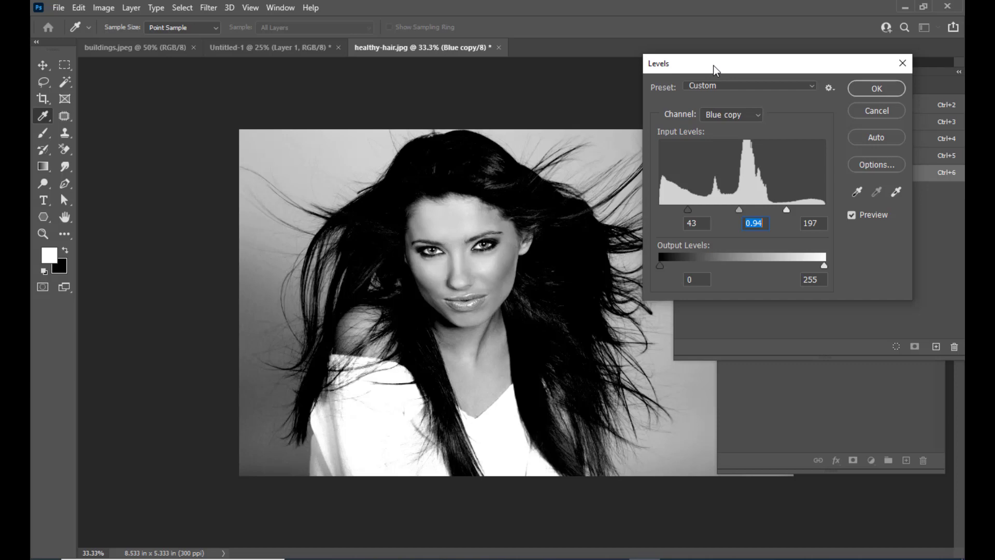
{"action": "left_click_drag", "start_coordinate": [713, 65], "coordinate": [637, 58]}
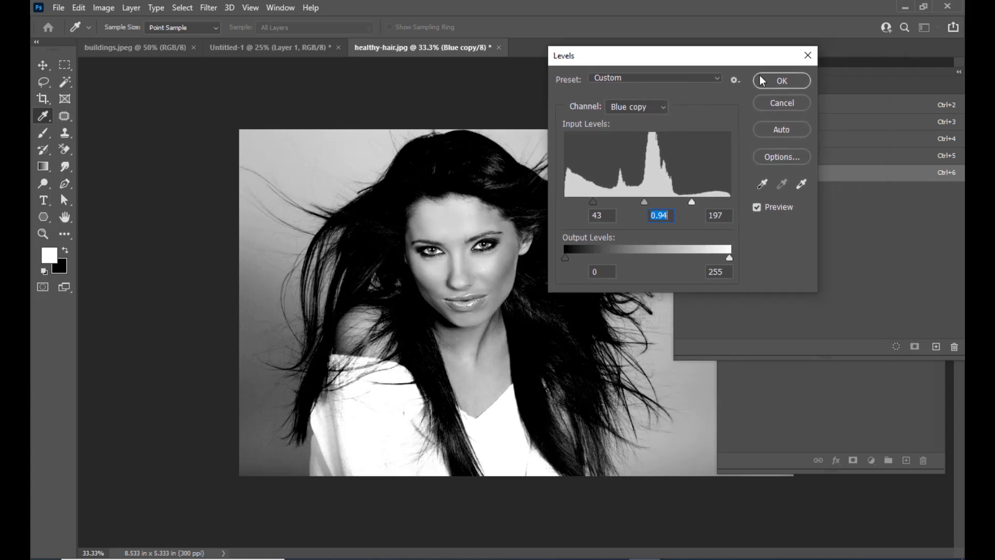
{"action": "key", "text": "v"}
{"action": "left_click", "coordinate": [766, 79]}
Load the bright areas of the Blue copy channel as a selection
{"action": "left_click_drag", "start_coordinate": [753, 70], "coordinate": [717, 67]}
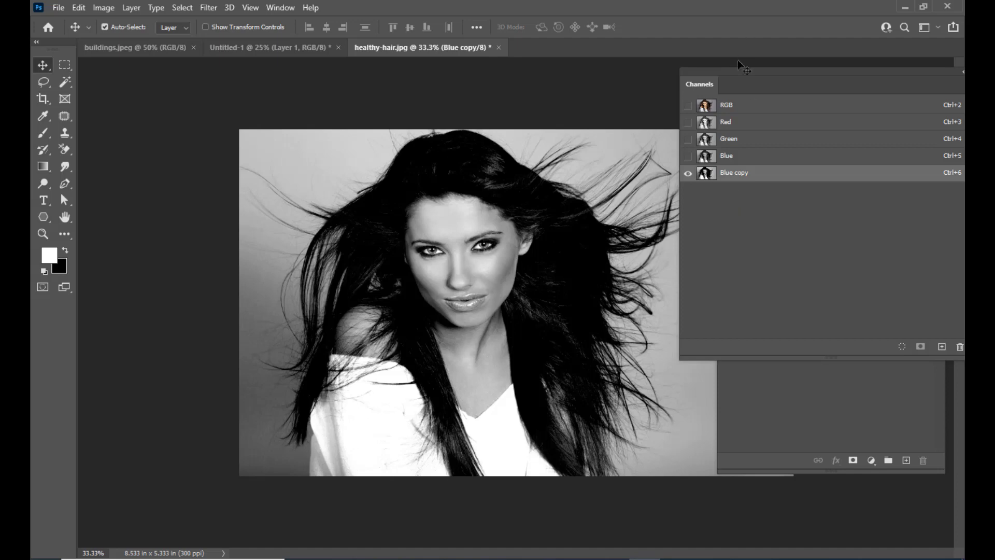
{"action": "left_click_drag", "start_coordinate": [738, 60], "coordinate": [715, 71]}
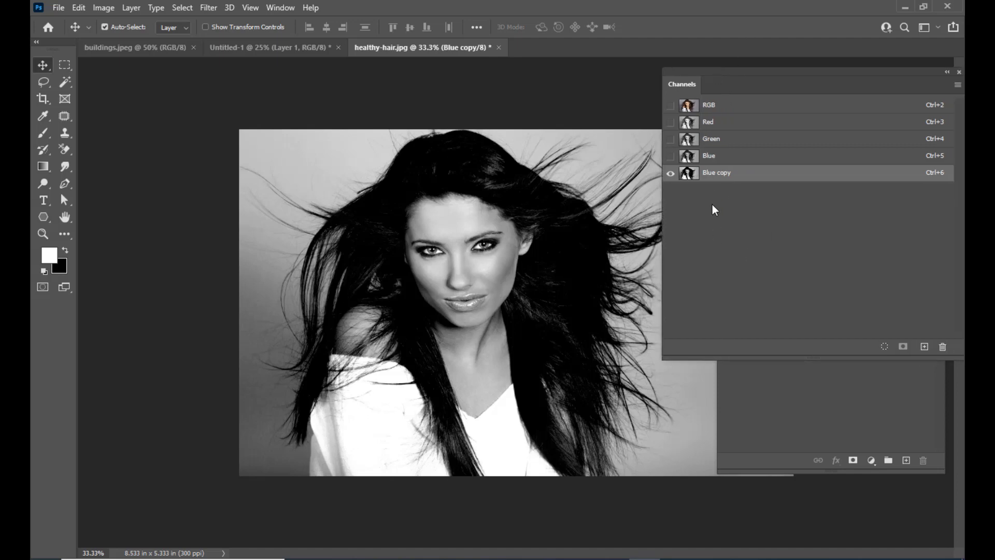
{"action": "key", "text": "ctrl"}
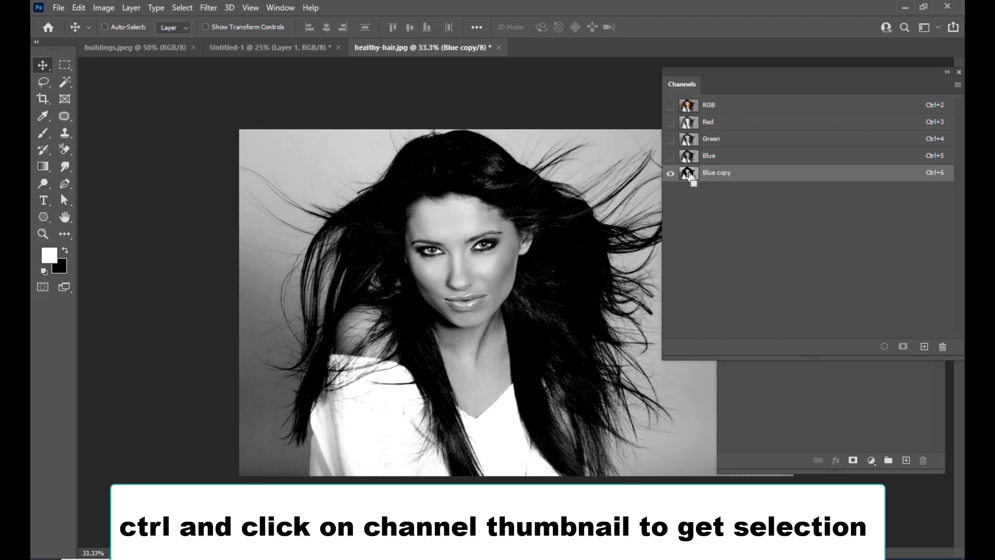
{"action": "left_click", "coordinate": [689, 177], "text": "ctrl"}
Add a layer mask to the Background layer from the loaded Blue copy selection, with the Channels and Layers panels moved apart
{"action": "left_click_drag", "start_coordinate": [688, 73], "coordinate": [710, 82]}
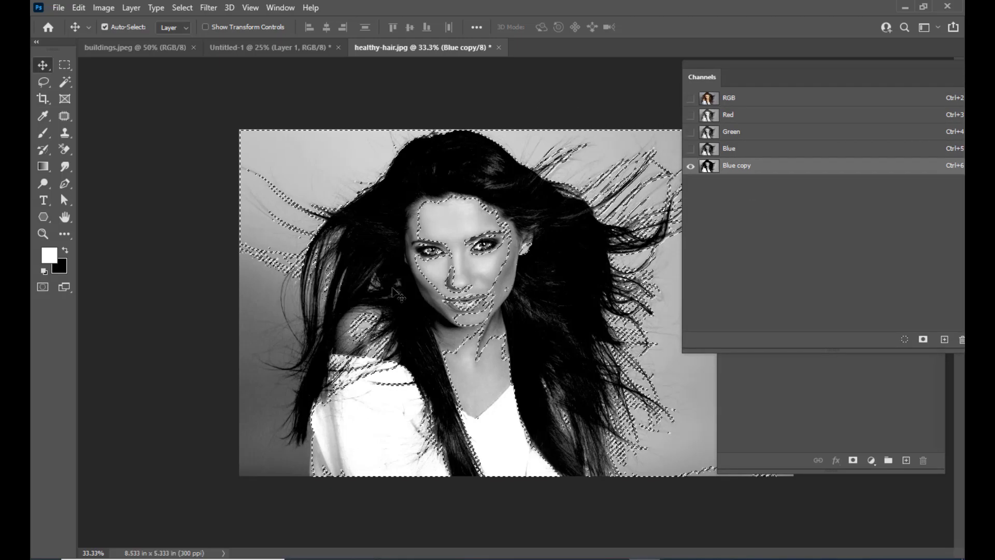
{"action": "left_click_drag", "start_coordinate": [708, 70], "coordinate": [681, 224]}
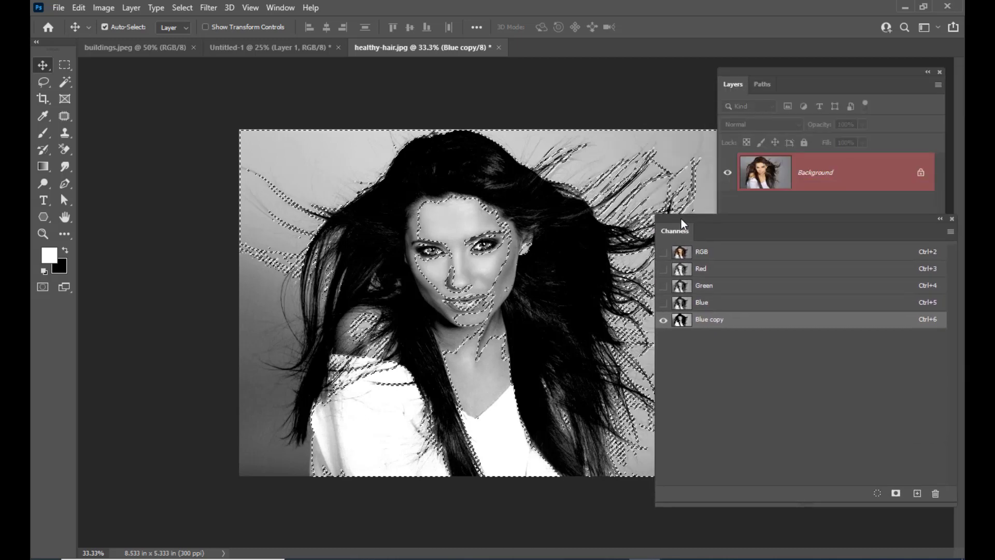
{"action": "left_click_drag", "start_coordinate": [741, 73], "coordinate": [704, 69]}
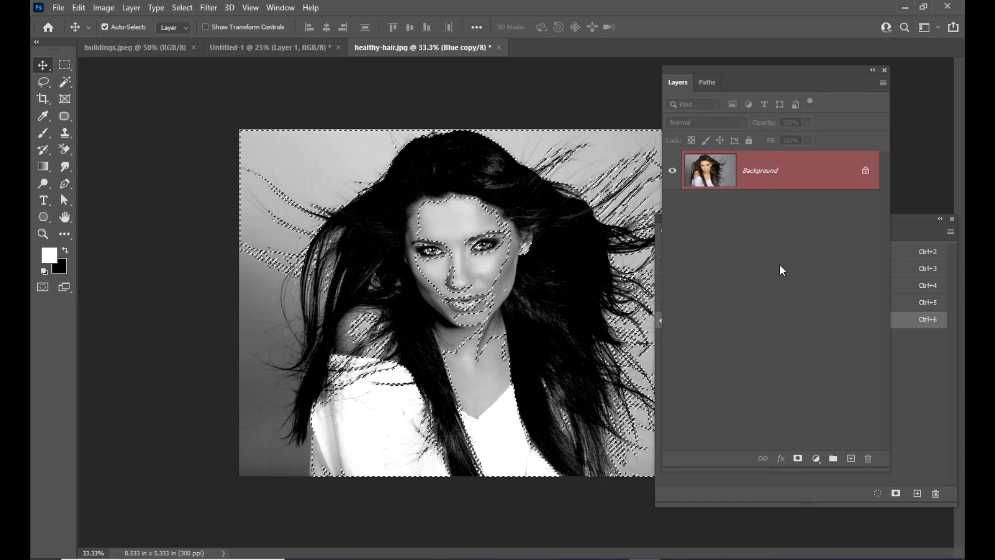
{"action": "left_click_drag", "start_coordinate": [697, 61], "coordinate": [710, 63]}
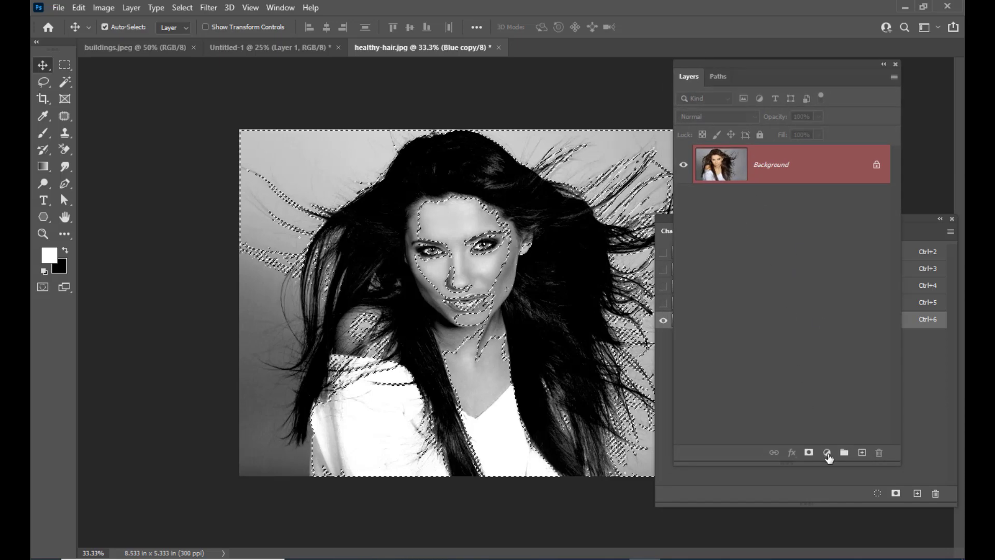
{"action": "left_click", "coordinate": [809, 454]}
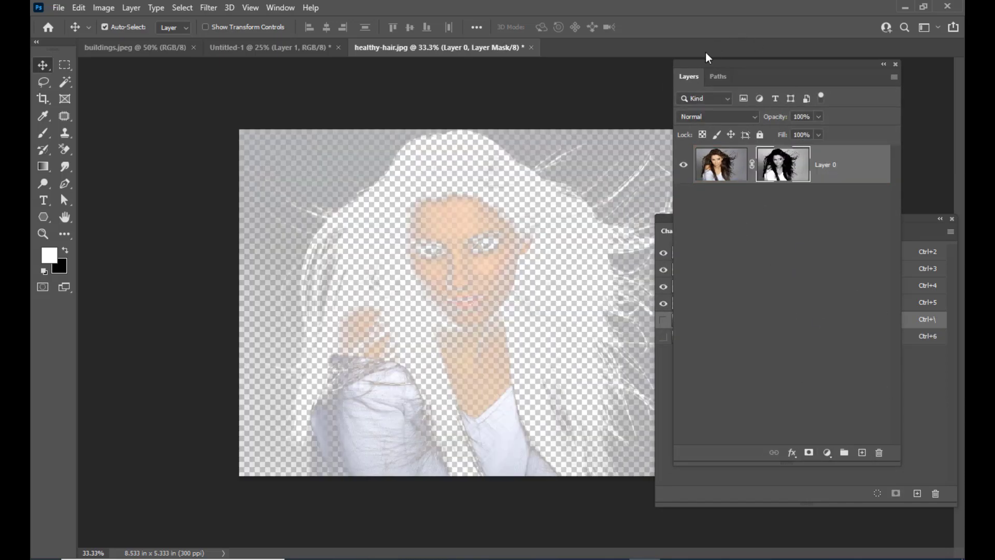
Invert the new layer mask so that it reveals the hair instead of the background
{"action": "left_click_drag", "start_coordinate": [711, 65], "coordinate": [726, 68]}
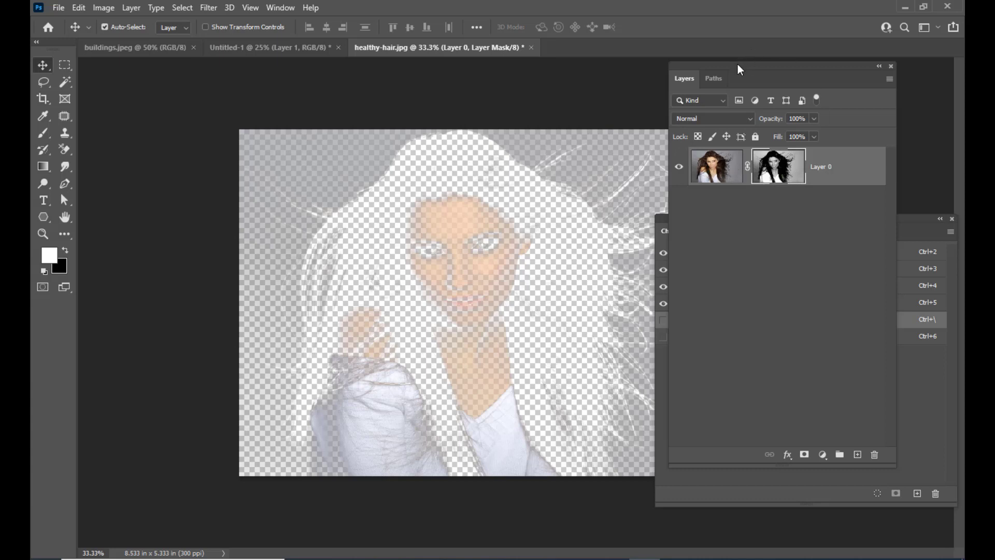
{"action": "left_click_drag", "start_coordinate": [738, 65], "coordinate": [754, 64]}
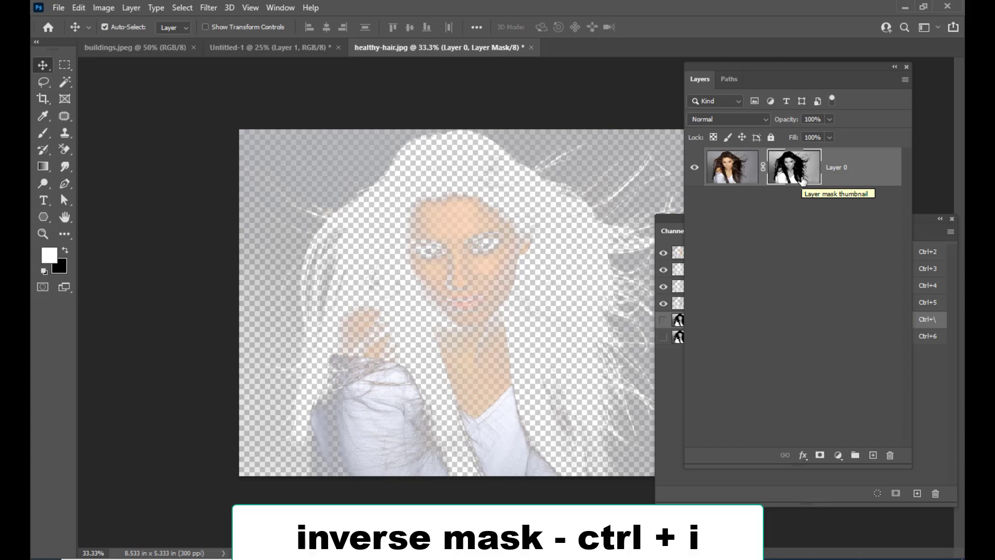
{"action": "key", "text": "ctrl+i"}
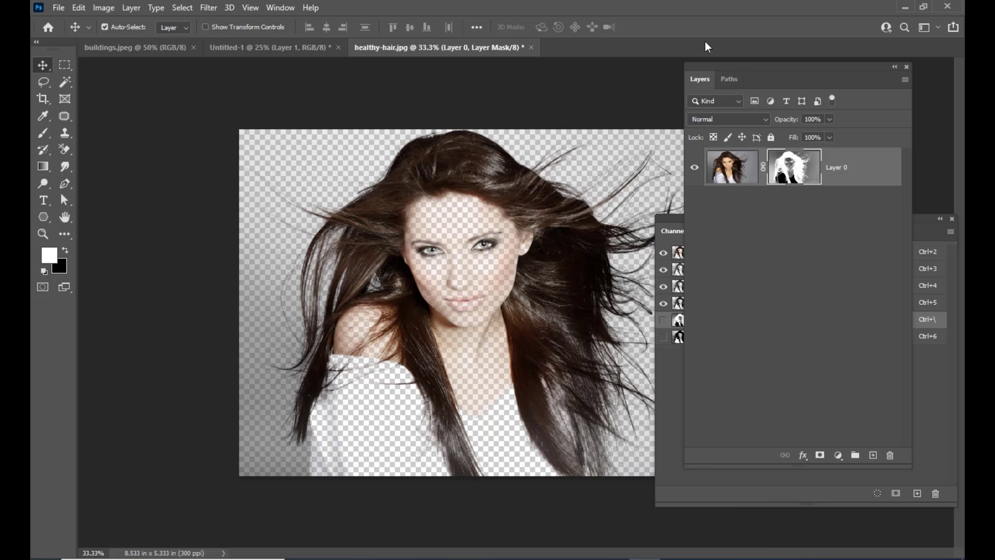
Display Layer 0's mask on its own in the canvas and move the floating panels away from the image
{"action": "left_click_drag", "start_coordinate": [711, 64], "coordinate": [706, 65]}
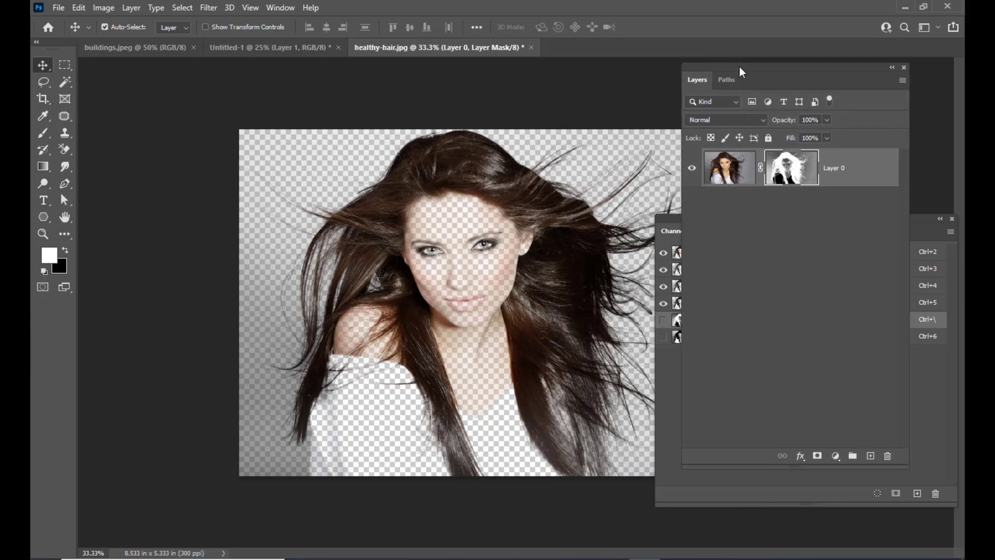
{"action": "left_click_drag", "start_coordinate": [739, 66], "coordinate": [752, 65]}
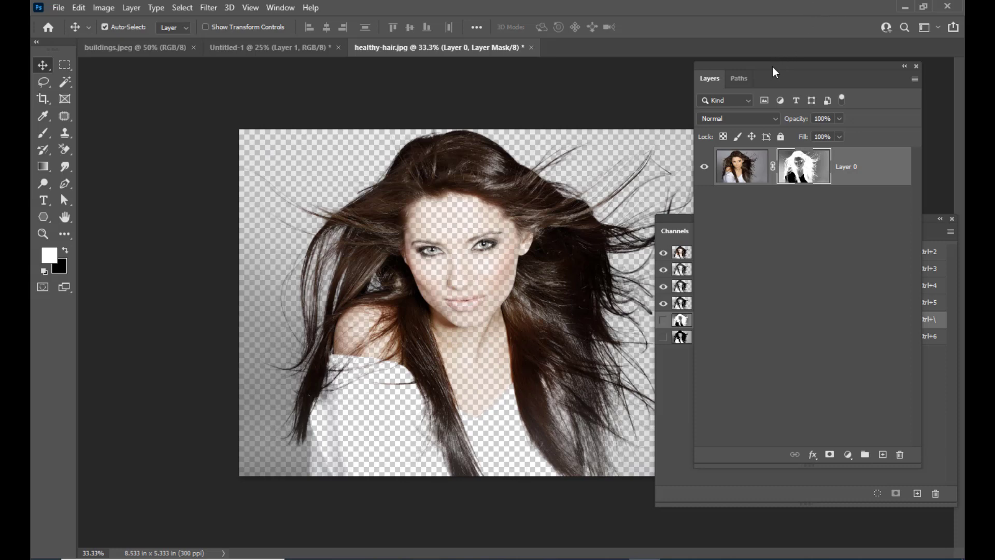
{"action": "left_click_drag", "start_coordinate": [774, 61], "coordinate": [753, 65]}
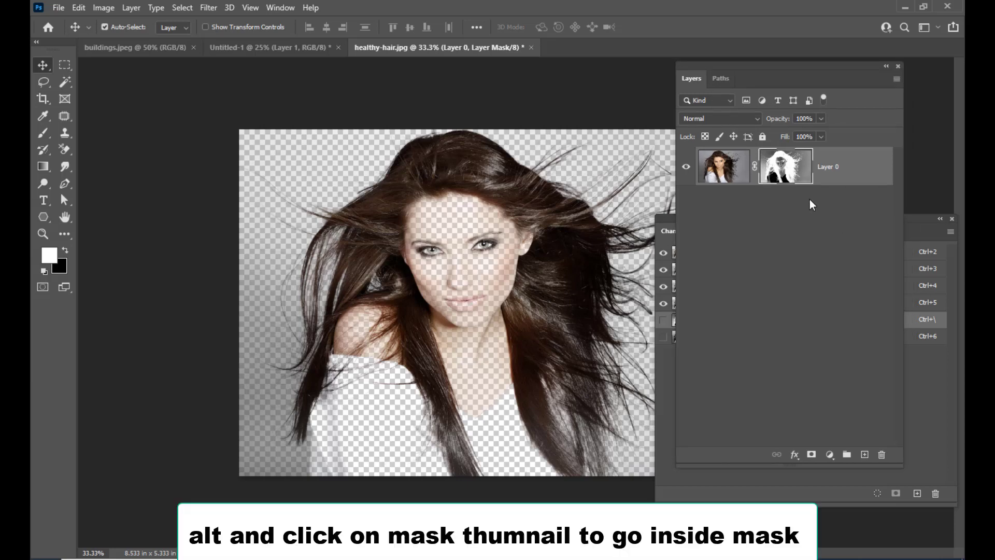
{"action": "left_click", "coordinate": [789, 171], "text": "alt"}
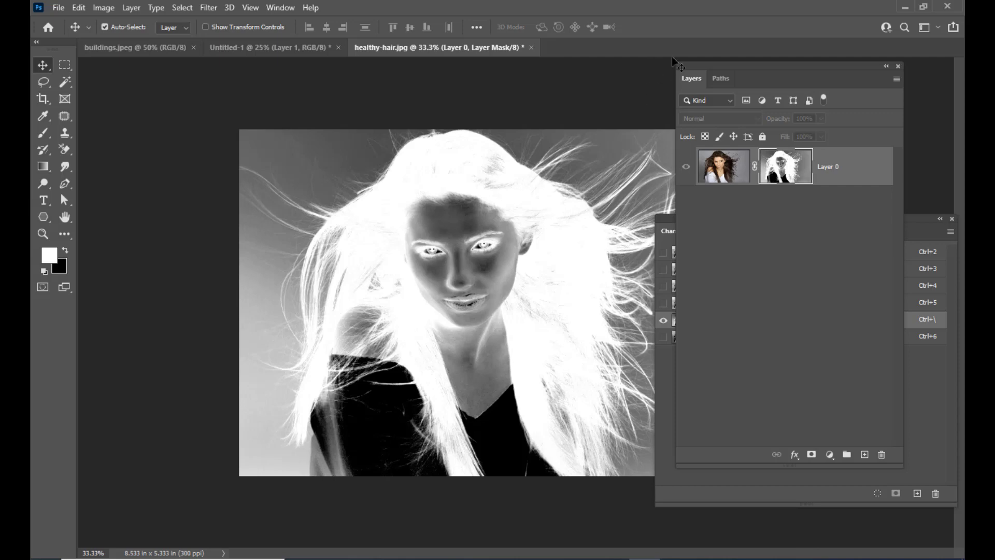
{"action": "left_click_drag", "start_coordinate": [685, 67], "coordinate": [701, 66]}
{"action": "left_click_drag", "start_coordinate": [667, 222], "coordinate": [775, 281]}
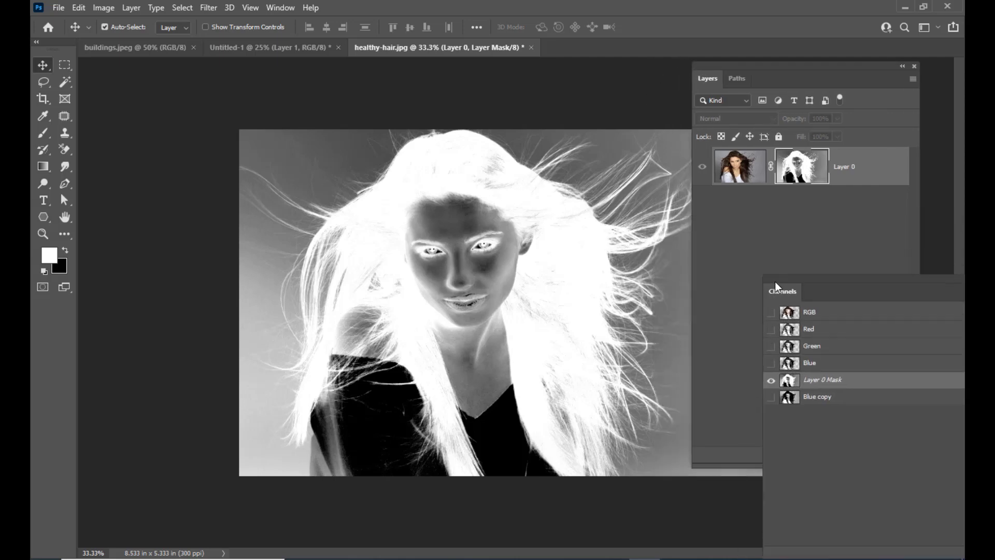
{"action": "left_click_drag", "start_coordinate": [715, 65], "coordinate": [726, 64]}
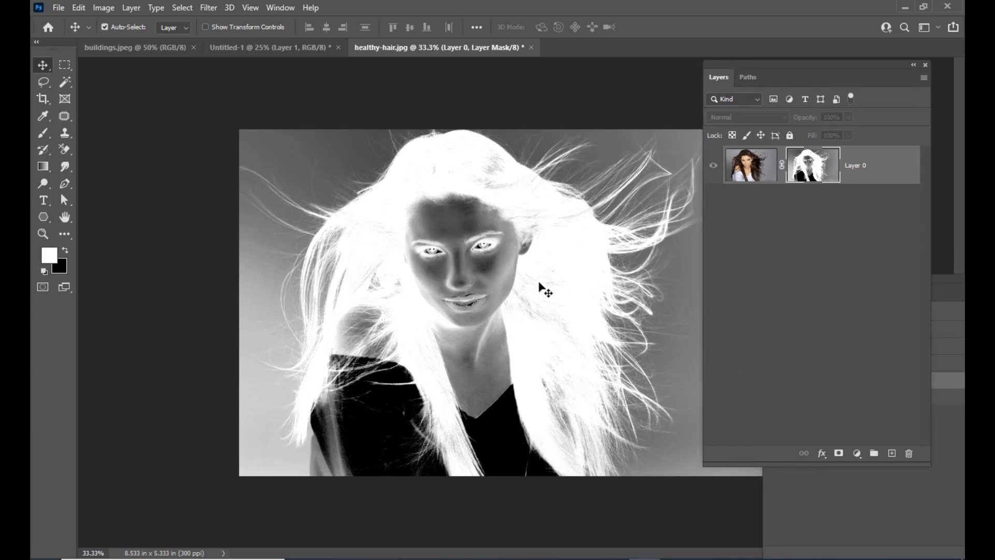
{"action": "left_click_drag", "start_coordinate": [761, 64], "coordinate": [762, 70]}
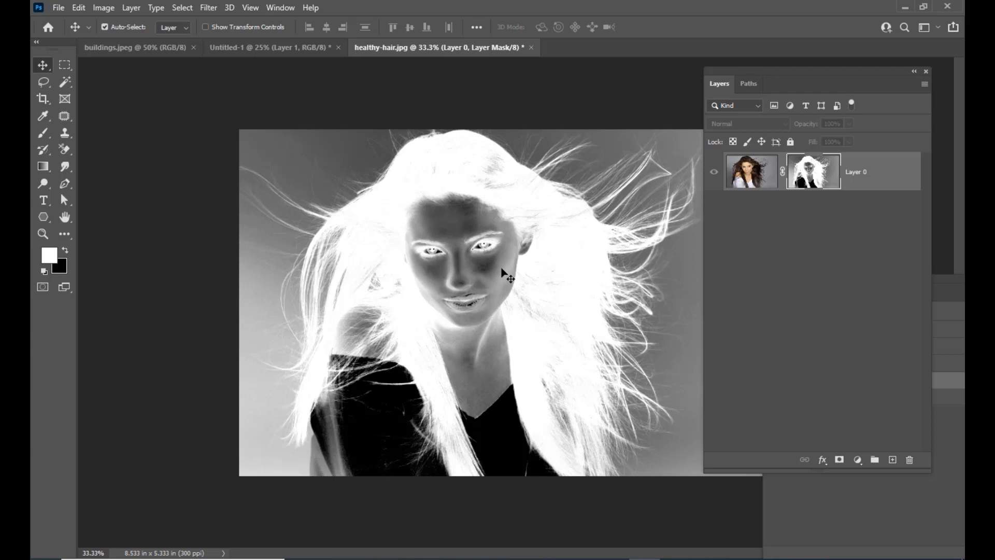
{"action": "left_click_drag", "start_coordinate": [738, 70], "coordinate": [741, 83]}
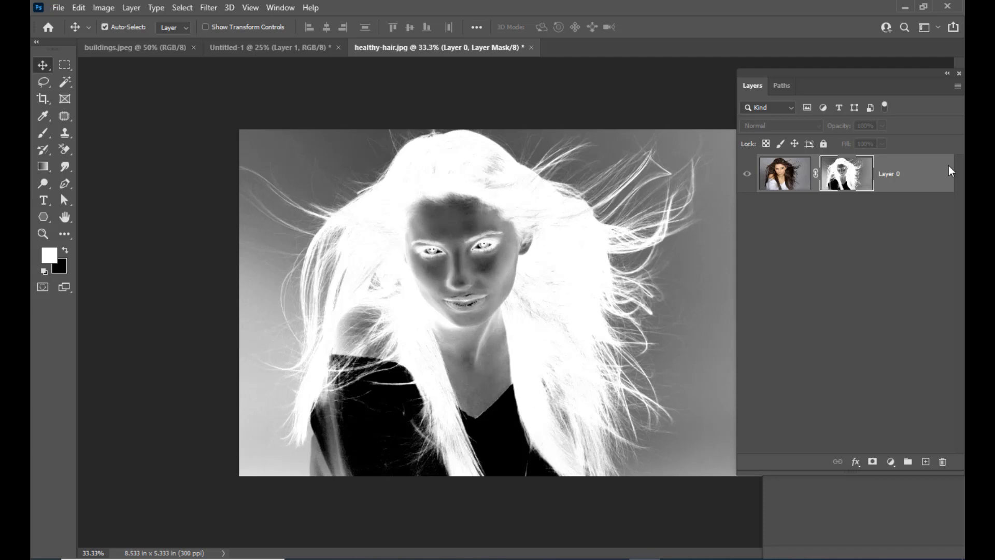
{"action": "left_click_drag", "start_coordinate": [817, 73], "coordinate": [817, 73]}
Paint the woman's face, body and inner hair solid white on the mask with a 200 px Soft Round brush
{"action": "left_click", "coordinate": [43, 133]}
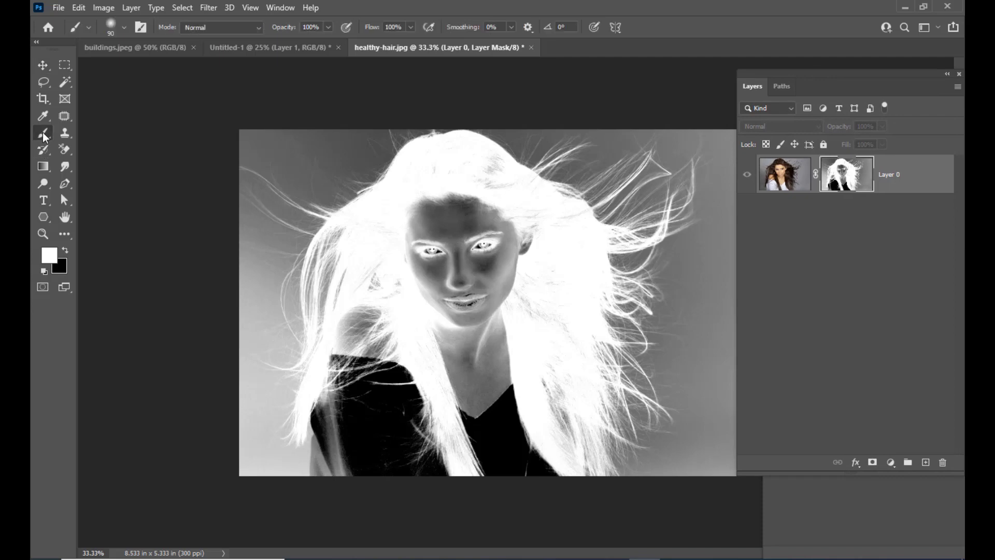
{"action": "left_click", "coordinate": [80, 132]}
{"action": "left_click", "coordinate": [110, 27]}
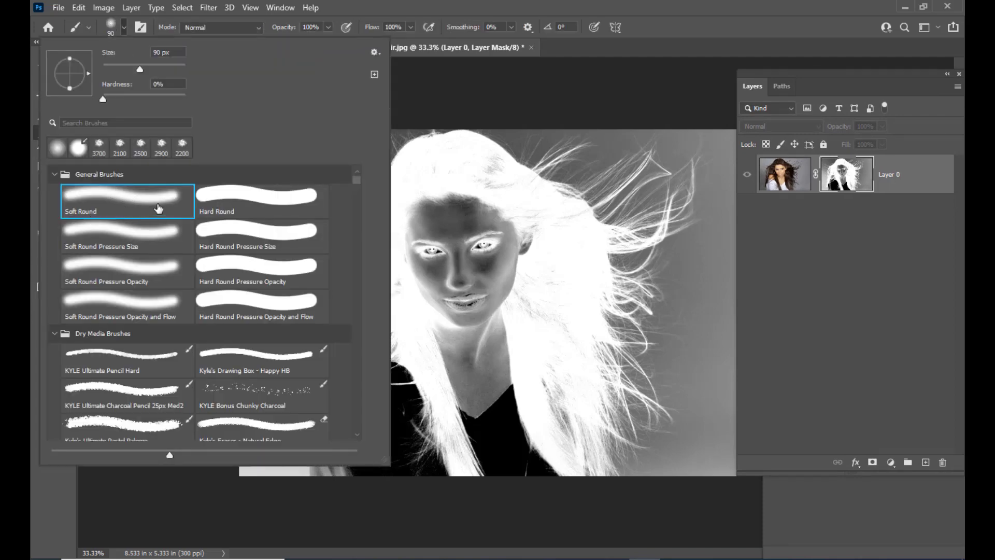
{"action": "left_click", "coordinate": [452, 264]}
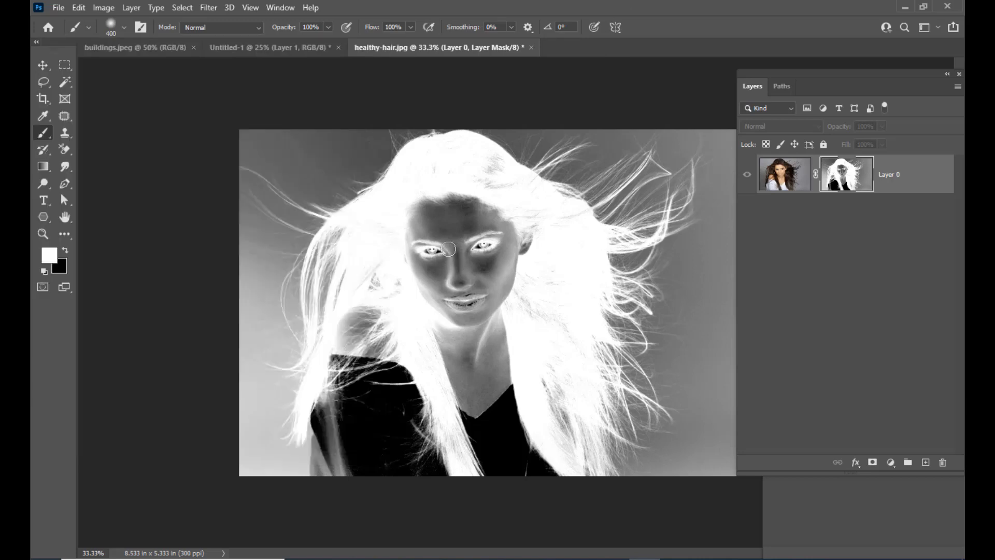
{"action": "key", "text": "bracketleft"}
{"action": "key", "text": "bracketleft"}
{"action": "left_click", "coordinate": [476, 207]}
{"action": "mouse_move", "coordinate": [476, 207]}
{"action": "left_mouse_down"}
{"action": "mouse_move", "coordinate": [488, 232]}
{"action": "mouse_move", "coordinate": [525, 254]}
{"action": "mouse_move", "coordinate": [483, 184]}
{"action": "mouse_move", "coordinate": [507, 210]}
{"action": "mouse_move", "coordinate": [493, 180]}
{"action": "mouse_move", "coordinate": [457, 222]}
{"action": "mouse_move", "coordinate": [425, 219]}
{"action": "mouse_move", "coordinate": [426, 193]}
{"action": "mouse_move", "coordinate": [418, 211]}
{"action": "mouse_move", "coordinate": [423, 228]}
{"action": "mouse_move", "coordinate": [456, 247]}
{"action": "mouse_move", "coordinate": [464, 284]}
{"action": "mouse_move", "coordinate": [493, 279]}
{"action": "mouse_move", "coordinate": [544, 326]}
{"action": "mouse_move", "coordinate": [562, 323]}
{"action": "mouse_move", "coordinate": [571, 307]}
{"action": "mouse_move", "coordinate": [526, 217]}
{"action": "mouse_move", "coordinate": [535, 237]}
{"action": "mouse_move", "coordinate": [484, 167]}
{"action": "mouse_move", "coordinate": [432, 179]}
{"action": "mouse_move", "coordinate": [384, 251]}
{"action": "mouse_move", "coordinate": [387, 356]}
{"action": "mouse_move", "coordinate": [370, 305]}
{"action": "mouse_move", "coordinate": [353, 320]}
{"action": "mouse_move", "coordinate": [336, 426]}
{"action": "mouse_move", "coordinate": [325, 411]}
{"action": "mouse_move", "coordinate": [355, 496]}
{"action": "mouse_move", "coordinate": [397, 335]}
{"action": "mouse_move", "coordinate": [369, 385]}
{"action": "mouse_move", "coordinate": [492, 373]}
{"action": "mouse_move", "coordinate": [519, 382]}
{"action": "mouse_move", "coordinate": [539, 406]}
{"action": "mouse_move", "coordinate": [565, 366]}
{"action": "mouse_move", "coordinate": [553, 492]}
{"action": "mouse_move", "coordinate": [451, 498]}
{"action": "mouse_move", "coordinate": [494, 439]}
{"action": "mouse_move", "coordinate": [416, 476]}
{"action": "mouse_move", "coordinate": [421, 449]}
{"action": "mouse_move", "coordinate": [521, 401]}
{"action": "mouse_move", "coordinate": [529, 345]}
{"action": "mouse_move", "coordinate": [505, 298]}
{"action": "mouse_move", "coordinate": [456, 255]}
{"action": "mouse_move", "coordinate": [424, 266]}
{"action": "mouse_move", "coordinate": [449, 274]}
{"action": "mouse_move", "coordinate": [482, 315]}
{"action": "mouse_move", "coordinate": [473, 385]}
{"action": "mouse_move", "coordinate": [437, 401]}
{"action": "mouse_move", "coordinate": [461, 403]}
{"action": "mouse_move", "coordinate": [466, 225]}
{"action": "mouse_move", "coordinate": [448, 248]}
{"action": "mouse_move", "coordinate": [562, 226]}
{"action": "mouse_move", "coordinate": [511, 198]}
{"action": "left_mouse_up"}
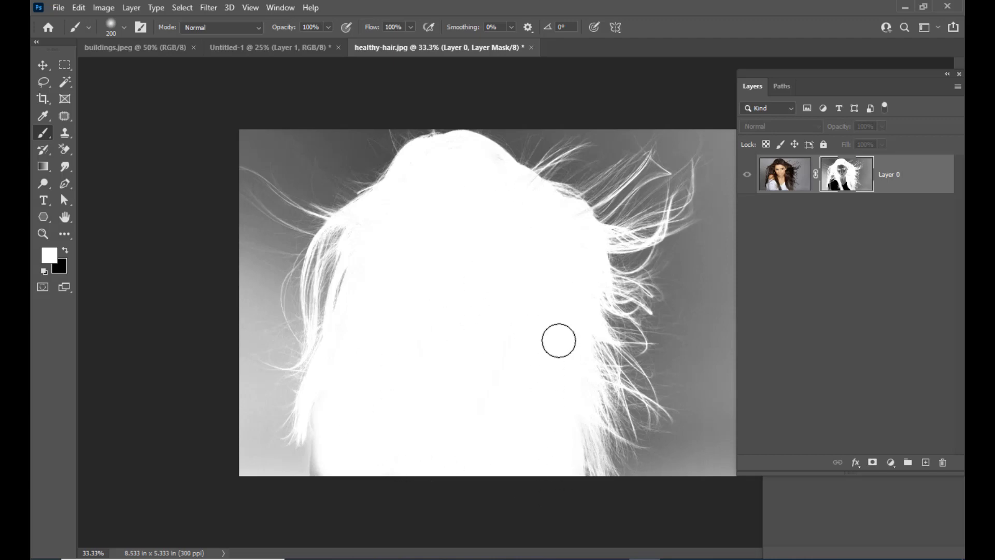
{"action": "mouse_move", "coordinate": [479, 297]}
{"action": "left_mouse_down"}
{"action": "mouse_move", "coordinate": [444, 313]}
{"action": "mouse_move", "coordinate": [464, 269]}
{"action": "mouse_move", "coordinate": [456, 327]}
{"action": "left_mouse_up"}
Leave the mask view and examine the masked woman against transparency for leftover background
{"action": "left_click_drag", "start_coordinate": [782, 74], "coordinate": [765, 80]}
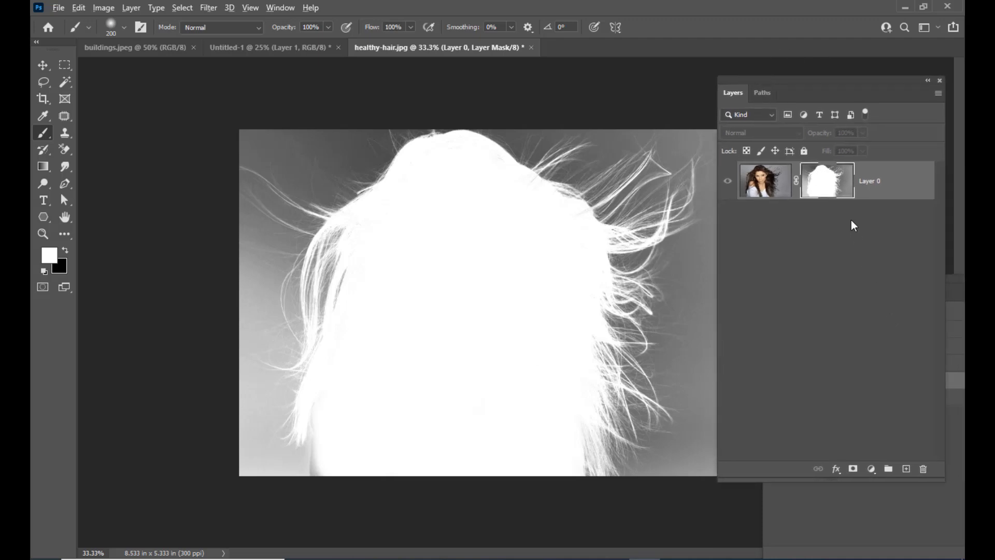
{"action": "left_click", "coordinate": [828, 189], "text": "alt"}
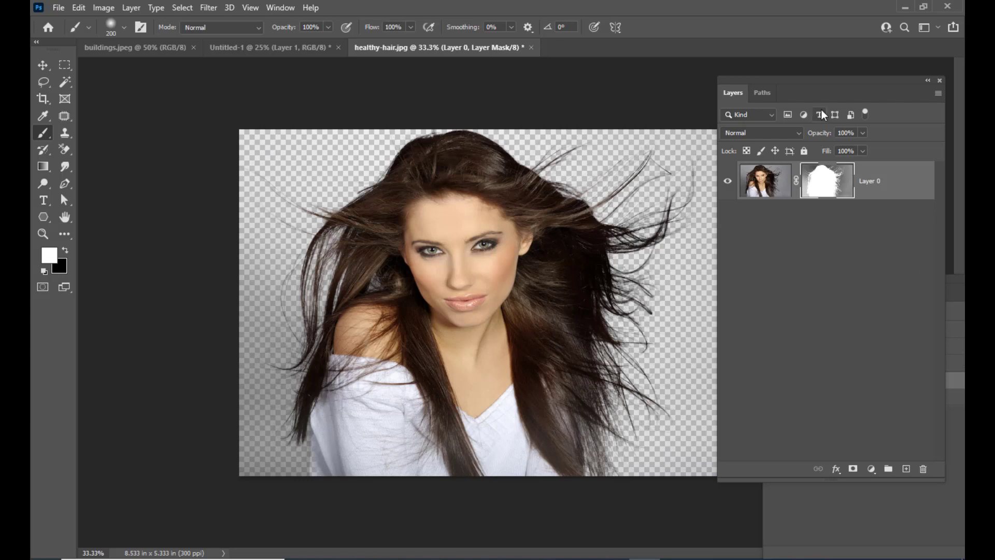
{"action": "left_click_drag", "start_coordinate": [782, 81], "coordinate": [785, 81]}
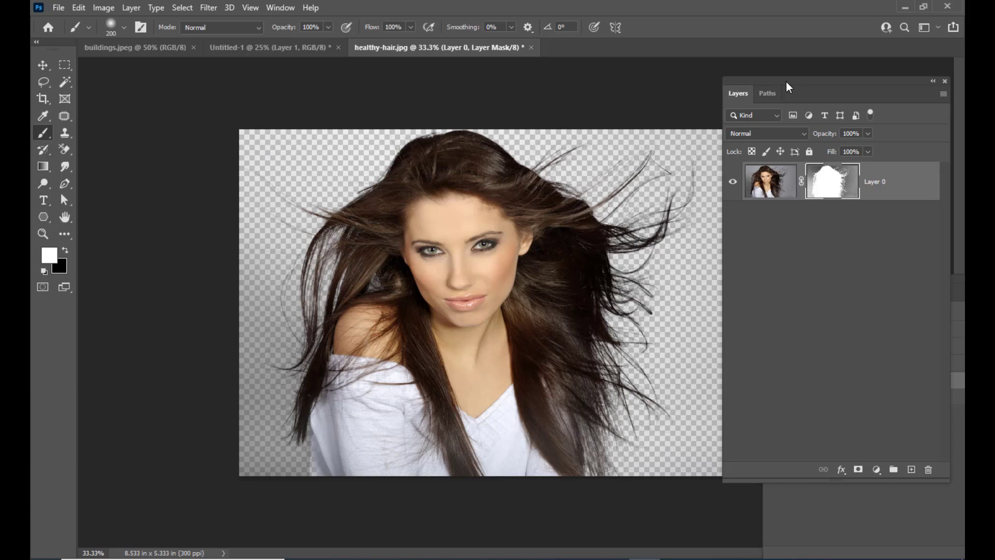
{"action": "left_click_drag", "start_coordinate": [785, 82], "coordinate": [789, 81]}
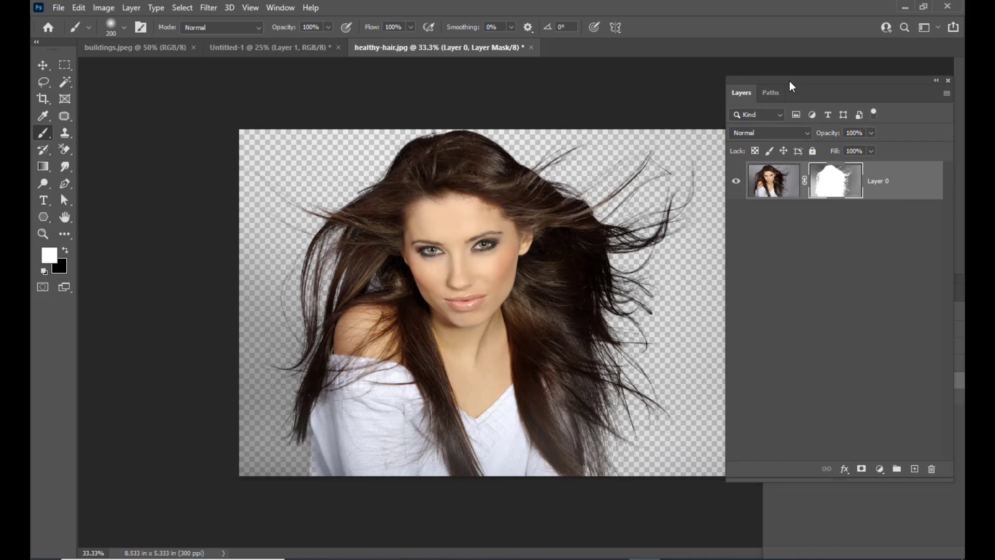
{"action": "left_click_drag", "start_coordinate": [789, 81], "coordinate": [775, 82]}
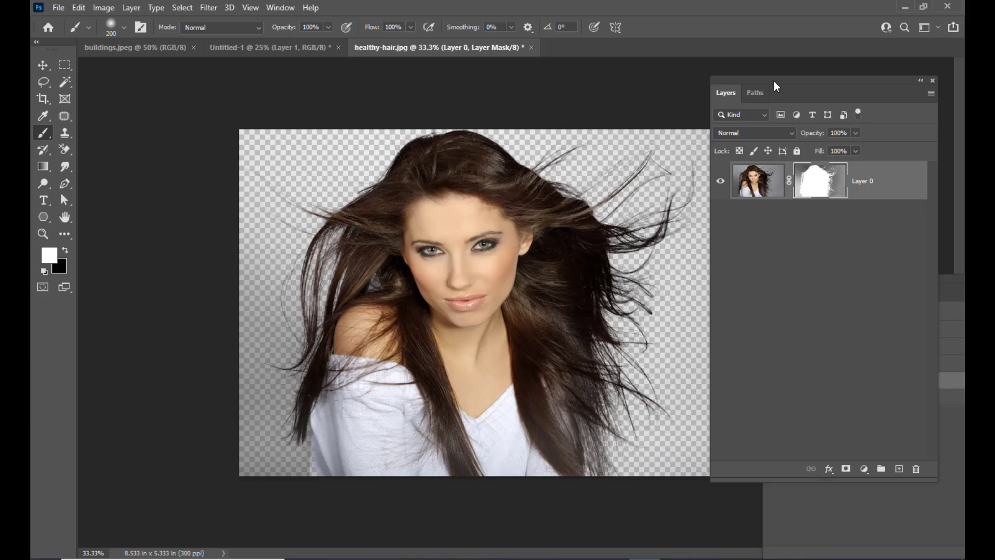
Show the layer mask on its own again, make black the foreground colour and move the panels off the image
{"action": "left_click", "coordinate": [817, 183], "text": "alt"}
{"action": "left_click_drag", "start_coordinate": [732, 80], "coordinate": [791, 85]}
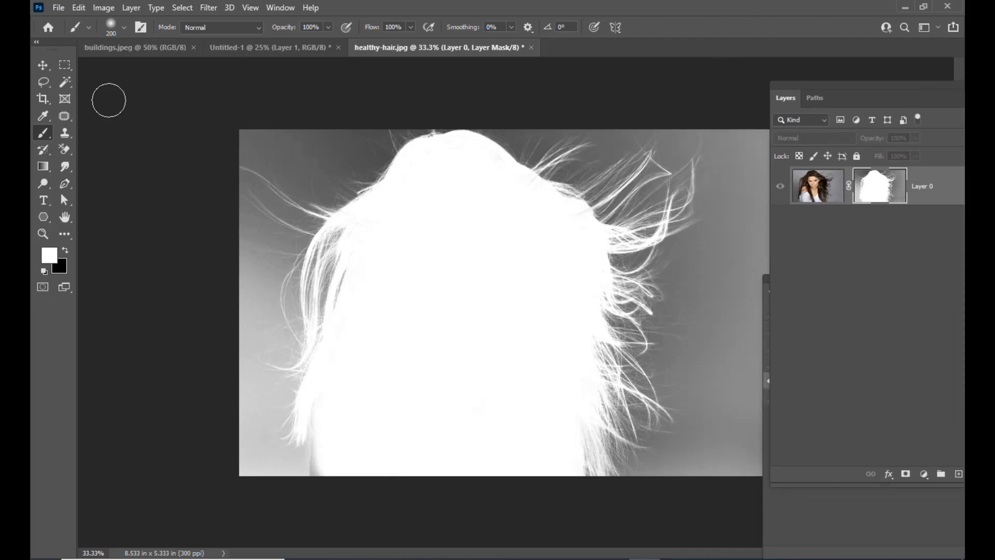
{"action": "left_click", "coordinate": [65, 252]}
{"action": "left_click_drag", "start_coordinate": [793, 89], "coordinate": [819, 89]}
{"action": "left_click_drag", "start_coordinate": [787, 286], "coordinate": [882, 285]}
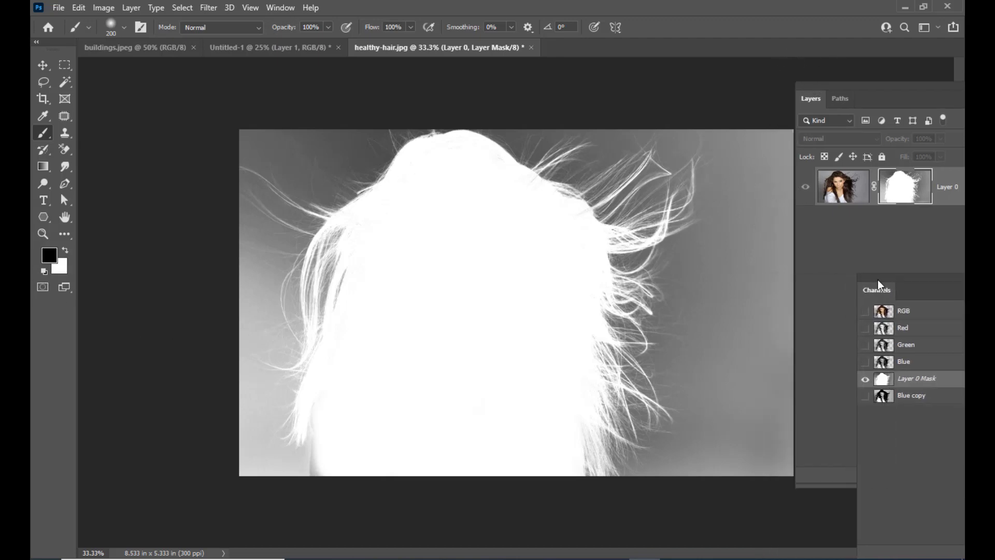
{"action": "left_click_drag", "start_coordinate": [816, 91], "coordinate": [863, 83]}
Try painting the mask background on the woman's right-hand side black in Normal brush mode, and undo it
{"action": "mouse_move", "coordinate": [777, 116]}
{"action": "left_mouse_down"}
{"action": "mouse_move", "coordinate": [790, 203]}
{"action": "mouse_move", "coordinate": [791, 123]}
{"action": "mouse_move", "coordinate": [791, 284]}
{"action": "mouse_move", "coordinate": [777, 113]}
{"action": "mouse_move", "coordinate": [770, 197]}
{"action": "mouse_move", "coordinate": [753, 224]}
{"action": "mouse_move", "coordinate": [753, 118]}
{"action": "mouse_move", "coordinate": [760, 248]}
{"action": "mouse_move", "coordinate": [741, 125]}
{"action": "mouse_move", "coordinate": [746, 186]}
{"action": "mouse_move", "coordinate": [782, 223]}
{"action": "mouse_move", "coordinate": [795, 334]}
{"action": "mouse_move", "coordinate": [763, 373]}
{"action": "mouse_move", "coordinate": [765, 280]}
{"action": "mouse_move", "coordinate": [763, 401]}
{"action": "mouse_move", "coordinate": [736, 349]}
{"action": "mouse_move", "coordinate": [738, 272]}
{"action": "mouse_move", "coordinate": [737, 325]}
{"action": "mouse_move", "coordinate": [734, 310]}
{"action": "mouse_move", "coordinate": [768, 340]}
{"action": "mouse_move", "coordinate": [779, 448]}
{"action": "mouse_move", "coordinate": [793, 408]}
{"action": "mouse_move", "coordinate": [793, 490]}
{"action": "mouse_move", "coordinate": [756, 439]}
{"action": "mouse_move", "coordinate": [734, 486]}
{"action": "mouse_move", "coordinate": [726, 400]}
{"action": "mouse_move", "coordinate": [712, 479]}
{"action": "mouse_move", "coordinate": [715, 363]}
{"action": "mouse_move", "coordinate": [709, 402]}
{"action": "mouse_move", "coordinate": [730, 258]}
{"action": "mouse_move", "coordinate": [719, 128]}
{"action": "mouse_move", "coordinate": [744, 230]}
{"action": "mouse_move", "coordinate": [746, 218]}
{"action": "mouse_move", "coordinate": [739, 243]}
{"action": "mouse_move", "coordinate": [734, 230]}
{"action": "mouse_move", "coordinate": [729, 242]}
{"action": "mouse_move", "coordinate": [726, 234]}
{"action": "mouse_move", "coordinate": [721, 271]}
{"action": "mouse_move", "coordinate": [734, 232]}
{"action": "mouse_move", "coordinate": [726, 262]}
{"action": "mouse_move", "coordinate": [726, 226]}
{"action": "mouse_move", "coordinate": [712, 261]}
{"action": "mouse_move", "coordinate": [722, 228]}
{"action": "mouse_move", "coordinate": [711, 278]}
{"action": "mouse_move", "coordinate": [720, 226]}
{"action": "mouse_move", "coordinate": [703, 247]}
{"action": "mouse_move", "coordinate": [706, 209]}
{"action": "left_mouse_up"}
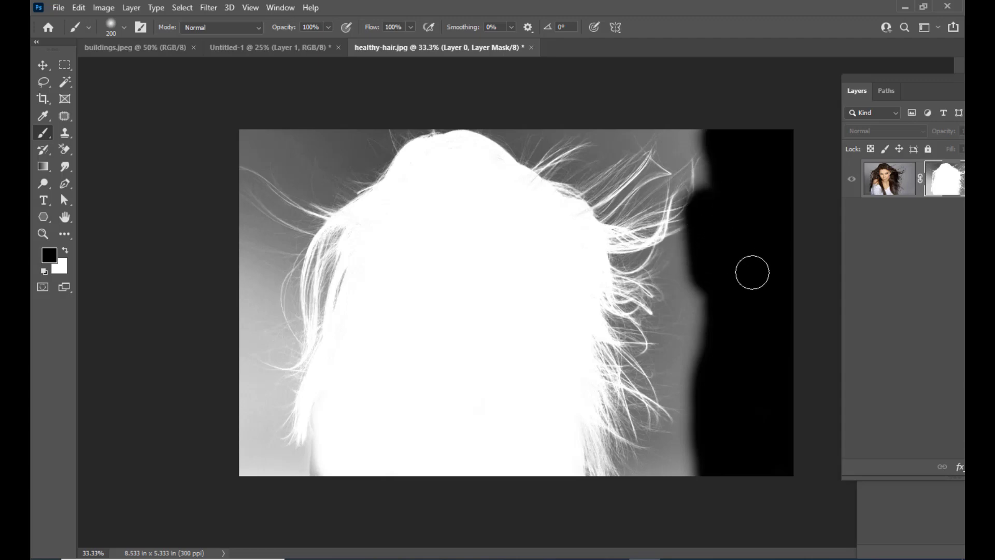
{"action": "key", "text": "ctrl+z"}
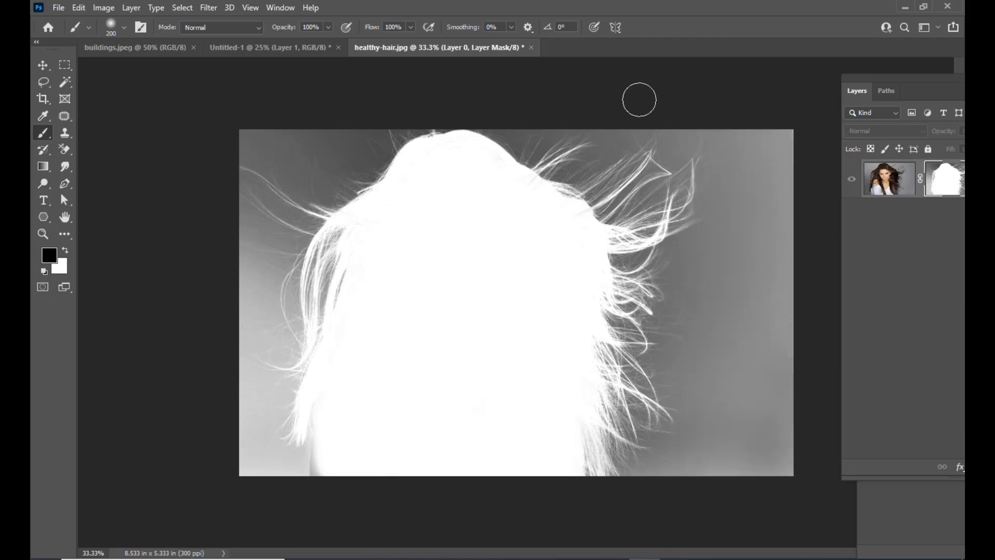
Set the brush to Overlay mode at 300 px and paint the mask background beside the right-hand hair strands black
{"action": "left_click", "coordinate": [228, 31]}
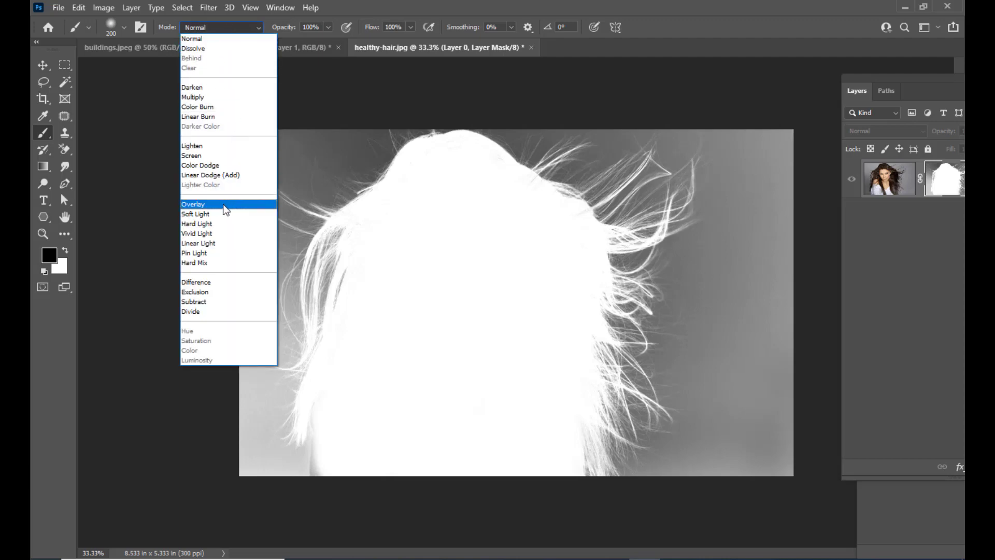
{"action": "left_click", "coordinate": [191, 205]}
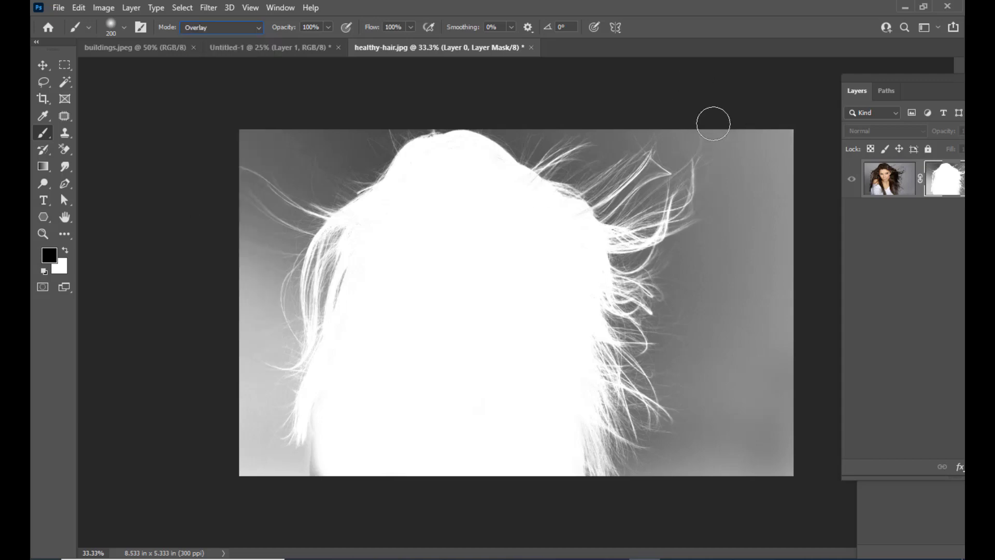
{"action": "left_click", "coordinate": [53, 76]}
{"action": "left_click", "coordinate": [43, 132]}
{"action": "key", "text": "bracketright"}
{"action": "key", "text": "bracketright"}
{"action": "key", "text": "bracketright"}
{"action": "key", "text": "bracketright"}
{"action": "mouse_move", "coordinate": [690, 119]}
{"action": "left_mouse_down"}
{"action": "mouse_move", "coordinate": [702, 129]}
{"action": "mouse_move", "coordinate": [686, 132]}
{"action": "mouse_move", "coordinate": [657, 171]}
{"action": "mouse_move", "coordinate": [635, 174]}
{"action": "mouse_move", "coordinate": [627, 207]}
{"action": "mouse_move", "coordinate": [641, 267]}
{"action": "mouse_move", "coordinate": [636, 382]}
{"action": "mouse_move", "coordinate": [666, 371]}
{"action": "mouse_move", "coordinate": [686, 222]}
{"action": "mouse_move", "coordinate": [710, 151]}
{"action": "mouse_move", "coordinate": [763, 175]}
{"action": "mouse_move", "coordinate": [762, 285]}
{"action": "mouse_move", "coordinate": [724, 240]}
{"action": "mouse_move", "coordinate": [751, 293]}
{"action": "mouse_move", "coordinate": [786, 171]}
{"action": "mouse_move", "coordinate": [815, 464]}
{"action": "mouse_move", "coordinate": [758, 429]}
{"action": "mouse_move", "coordinate": [720, 333]}
{"action": "mouse_move", "coordinate": [747, 334]}
{"action": "mouse_move", "coordinate": [778, 429]}
{"action": "mouse_move", "coordinate": [669, 420]}
{"action": "mouse_move", "coordinate": [639, 389]}
{"action": "mouse_move", "coordinate": [631, 482]}
{"action": "left_mouse_up"}
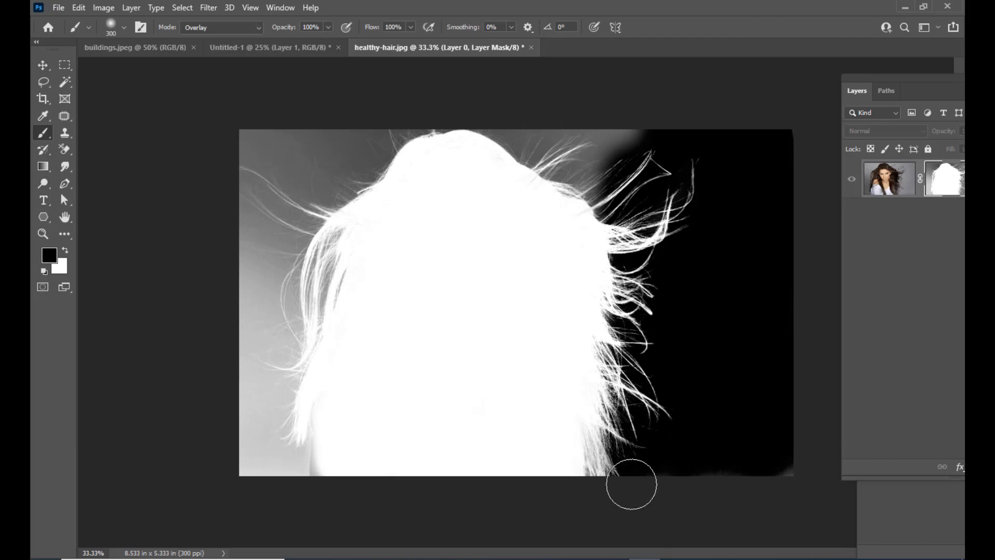
Paint the remaining grey mask background above and left of the hair and along the image edges black in Overlay mode
{"action": "left_click", "coordinate": [627, 126]}
{"action": "mouse_move", "coordinate": [627, 126]}
{"action": "left_mouse_down"}
{"action": "mouse_move", "coordinate": [617, 161]}
{"action": "mouse_move", "coordinate": [591, 177]}
{"action": "mouse_move", "coordinate": [591, 151]}
{"action": "mouse_move", "coordinate": [573, 153]}
{"action": "mouse_move", "coordinate": [533, 120]}
{"action": "mouse_move", "coordinate": [527, 134]}
{"action": "mouse_move", "coordinate": [494, 116]}
{"action": "mouse_move", "coordinate": [418, 126]}
{"action": "mouse_move", "coordinate": [371, 145]}
{"action": "mouse_move", "coordinate": [335, 213]}
{"action": "mouse_move", "coordinate": [327, 127]}
{"action": "mouse_move", "coordinate": [299, 100]}
{"action": "mouse_move", "coordinate": [253, 133]}
{"action": "mouse_move", "coordinate": [246, 170]}
{"action": "mouse_move", "coordinate": [287, 173]}
{"action": "mouse_move", "coordinate": [308, 199]}
{"action": "mouse_move", "coordinate": [305, 230]}
{"action": "mouse_move", "coordinate": [274, 248]}
{"action": "mouse_move", "coordinate": [241, 217]}
{"action": "mouse_move", "coordinate": [299, 237]}
{"action": "mouse_move", "coordinate": [311, 276]}
{"action": "mouse_move", "coordinate": [326, 283]}
{"action": "mouse_move", "coordinate": [283, 354]}
{"action": "mouse_move", "coordinate": [284, 262]}
{"action": "mouse_move", "coordinate": [263, 270]}
{"action": "mouse_move", "coordinate": [263, 333]}
{"action": "mouse_move", "coordinate": [267, 303]}
{"action": "mouse_move", "coordinate": [284, 298]}
{"action": "mouse_move", "coordinate": [294, 339]}
{"action": "mouse_move", "coordinate": [280, 403]}
{"action": "mouse_move", "coordinate": [283, 348]}
{"action": "mouse_move", "coordinate": [265, 315]}
{"action": "mouse_move", "coordinate": [256, 370]}
{"action": "mouse_move", "coordinate": [264, 435]}
{"action": "mouse_move", "coordinate": [275, 373]}
{"action": "mouse_move", "coordinate": [273, 353]}
{"action": "mouse_move", "coordinate": [263, 446]}
{"action": "mouse_move", "coordinate": [289, 397]}
{"action": "mouse_move", "coordinate": [292, 450]}
{"action": "mouse_move", "coordinate": [279, 472]}
{"action": "mouse_move", "coordinate": [285, 441]}
{"action": "mouse_move", "coordinate": [268, 499]}
{"action": "mouse_move", "coordinate": [237, 425]}
{"action": "mouse_move", "coordinate": [236, 471]}
{"action": "mouse_move", "coordinate": [251, 367]}
{"action": "mouse_move", "coordinate": [242, 474]}
{"action": "mouse_move", "coordinate": [260, 458]}
{"action": "mouse_move", "coordinate": [276, 463]}
{"action": "mouse_move", "coordinate": [277, 487]}
{"action": "mouse_move", "coordinate": [239, 306]}
{"action": "left_mouse_up"}
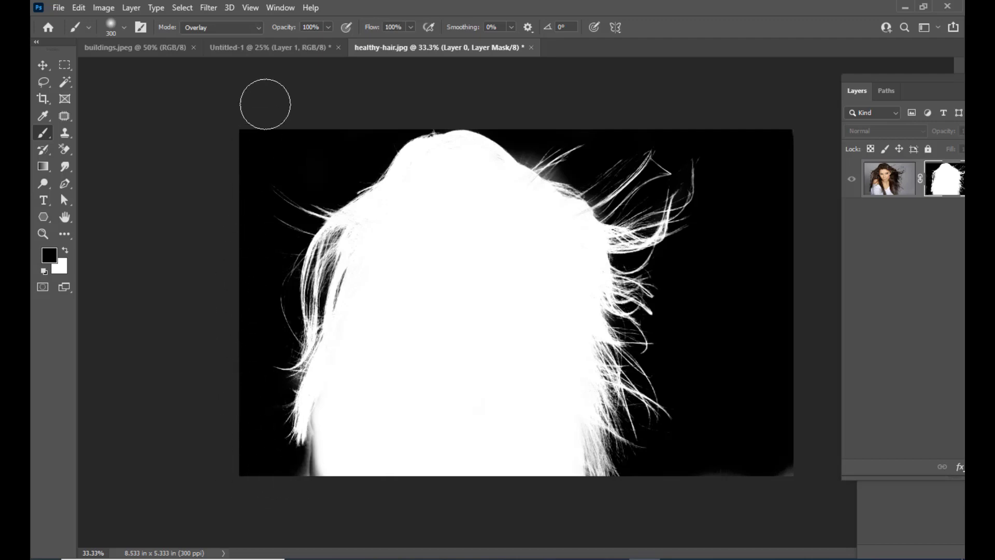
{"action": "mouse_move", "coordinate": [534, 134]}
{"action": "left_mouse_down"}
{"action": "mouse_move", "coordinate": [590, 150]}
{"action": "mouse_move", "coordinate": [651, 136]}
{"action": "mouse_move", "coordinate": [721, 519]}
{"action": "left_mouse_up"}
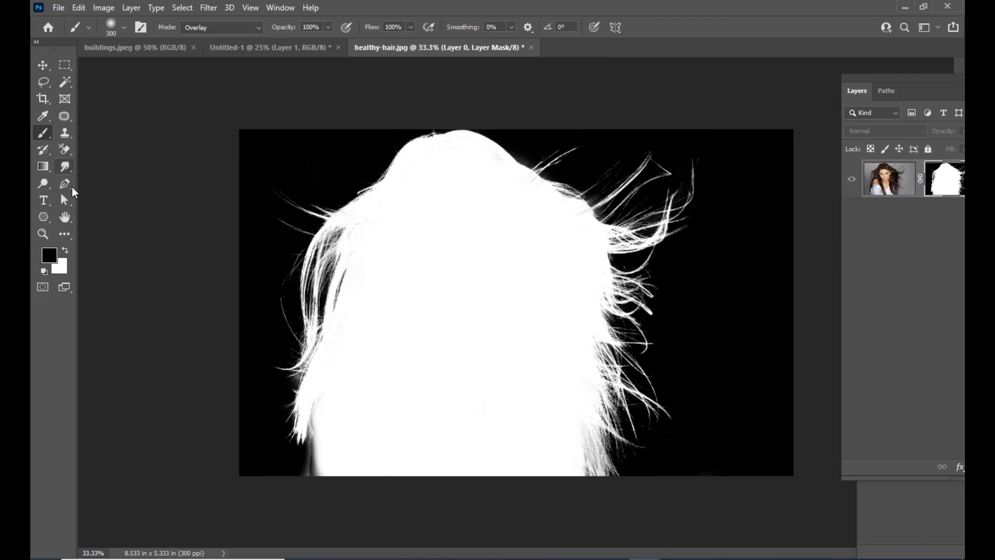
Clean the grey lower-left edge of the mask with white using a 150 px Overlay brush, and show the masked image again
{"action": "left_click", "coordinate": [64, 249]}
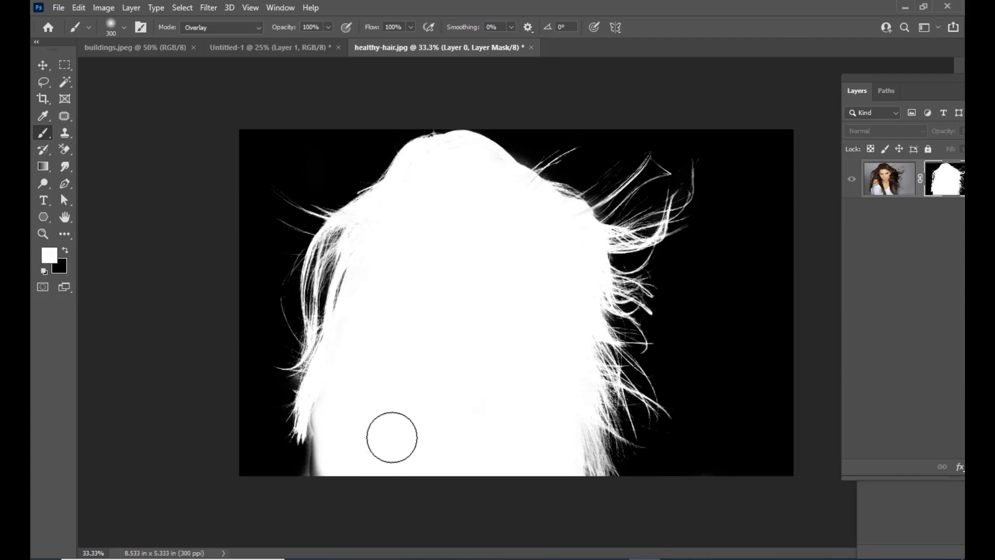
{"action": "key", "text": "bracketleft"}
{"action": "key", "text": "bracketleft"}
{"action": "key", "text": "bracketleft"}
{"action": "left_click_drag", "start_coordinate": [891, 79], "coordinate": [781, 93]}
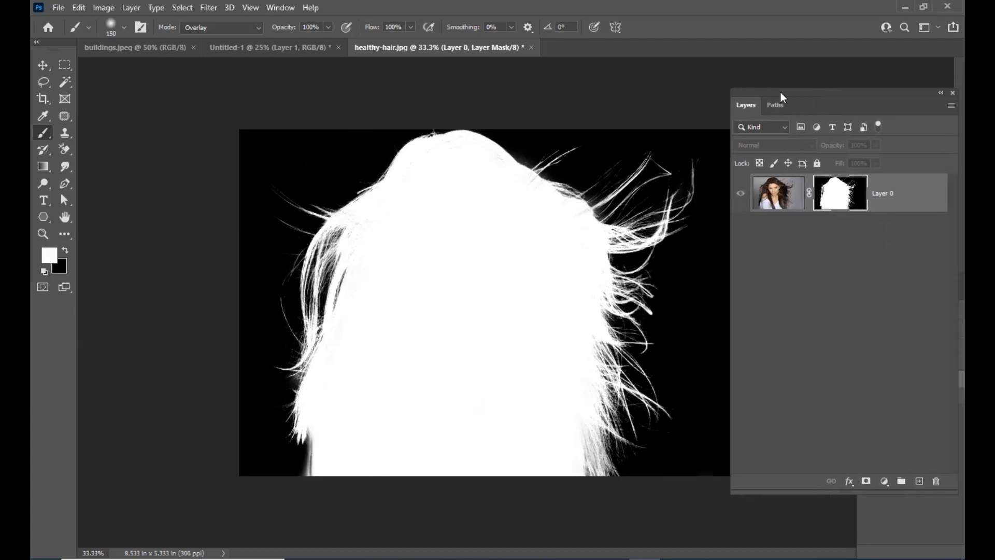
{"action": "left_click", "coordinate": [840, 197], "text": "alt"}
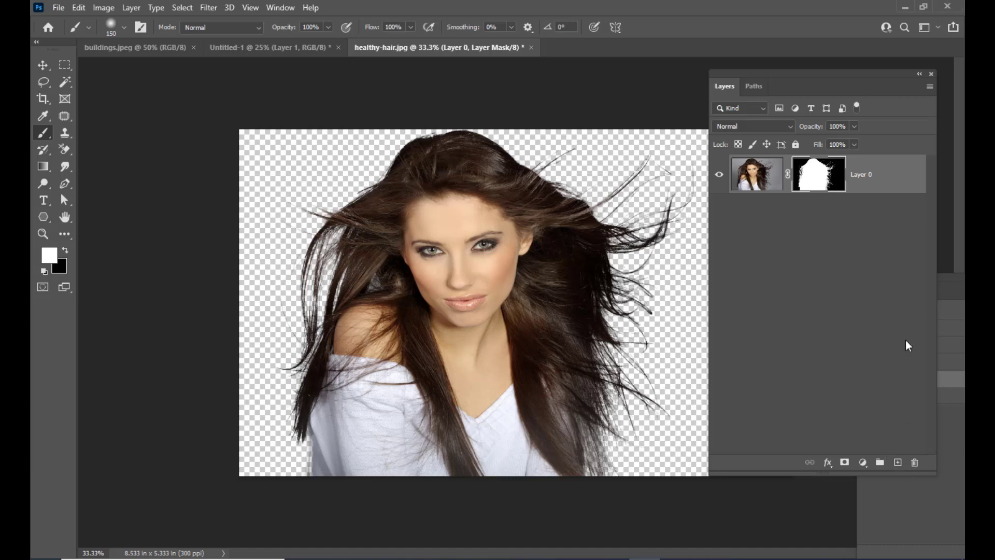
Add a new layer beneath the masked portrait and fill it with a very dark maroon colour
{"action": "left_click", "coordinate": [896, 463]}
{"action": "left_click_drag", "start_coordinate": [871, 178], "coordinate": [876, 233]}
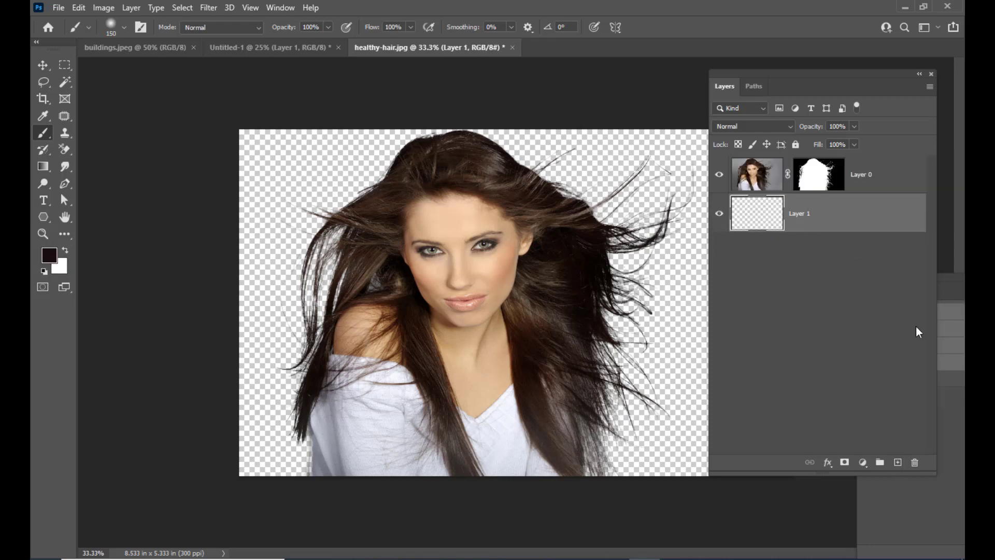
{"action": "key", "text": "alt+BackSpace"}
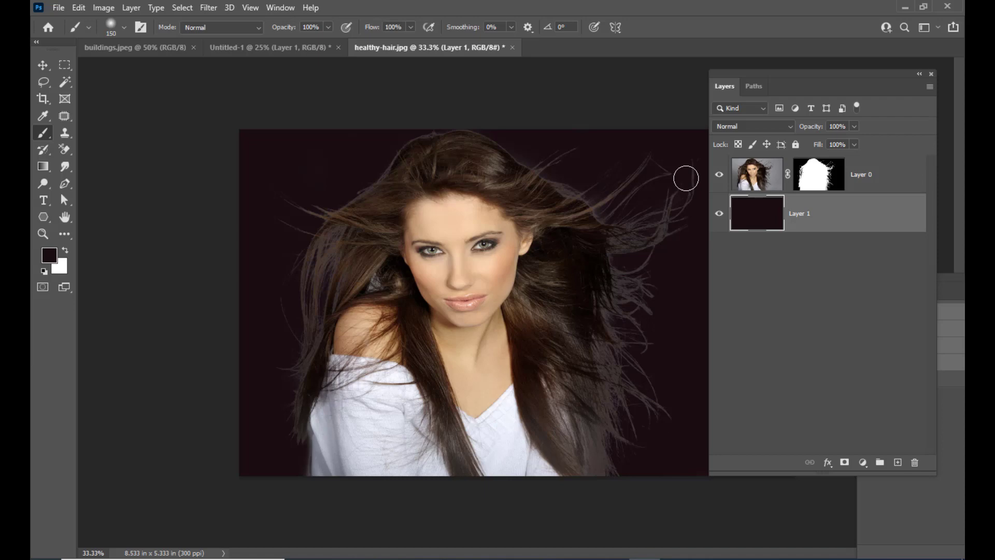
Add an empty layer above the portrait, clip it to the portrait layer and set its blend mode to Darken
{"action": "left_click", "coordinate": [910, 177]}
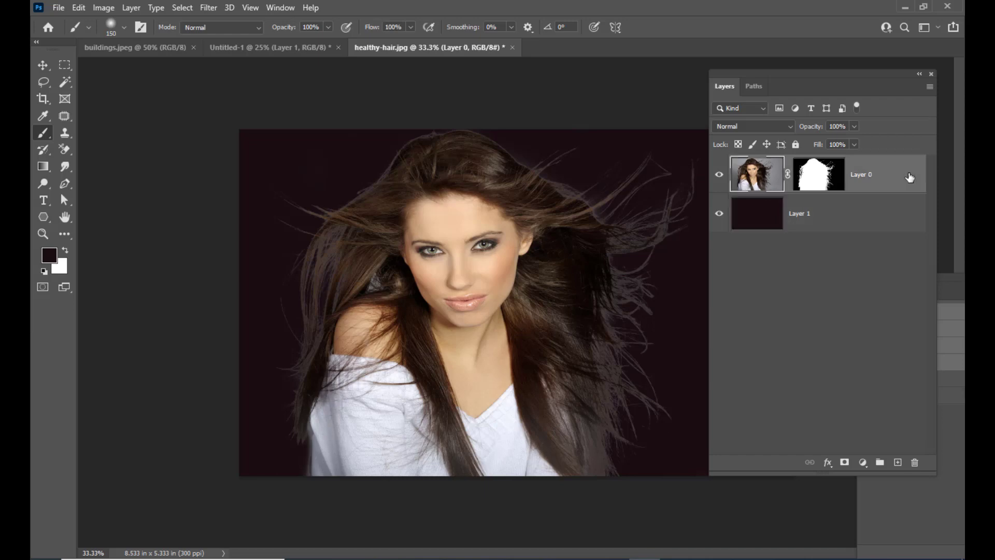
{"action": "left_click", "coordinate": [897, 463]}
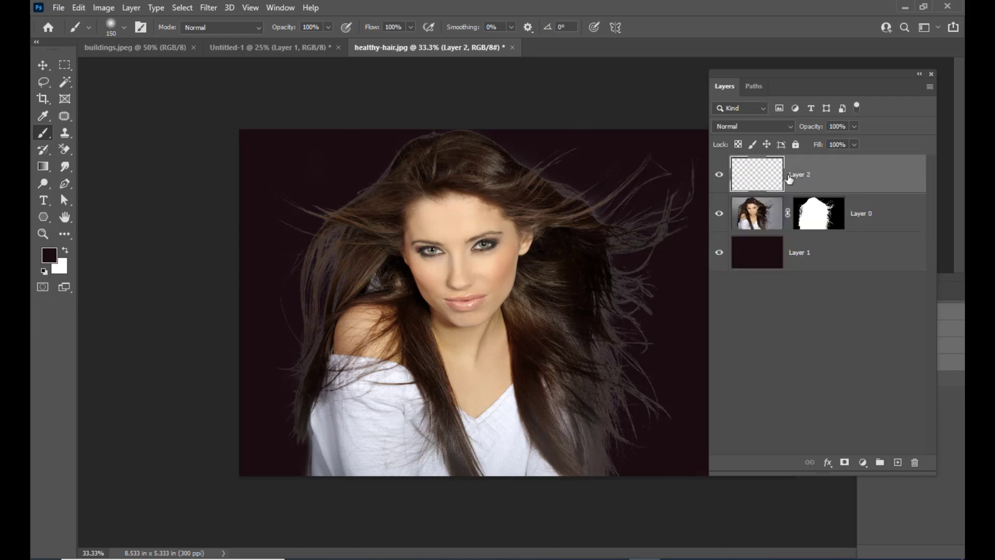
{"action": "left_click", "coordinate": [875, 191], "text": "alt"}
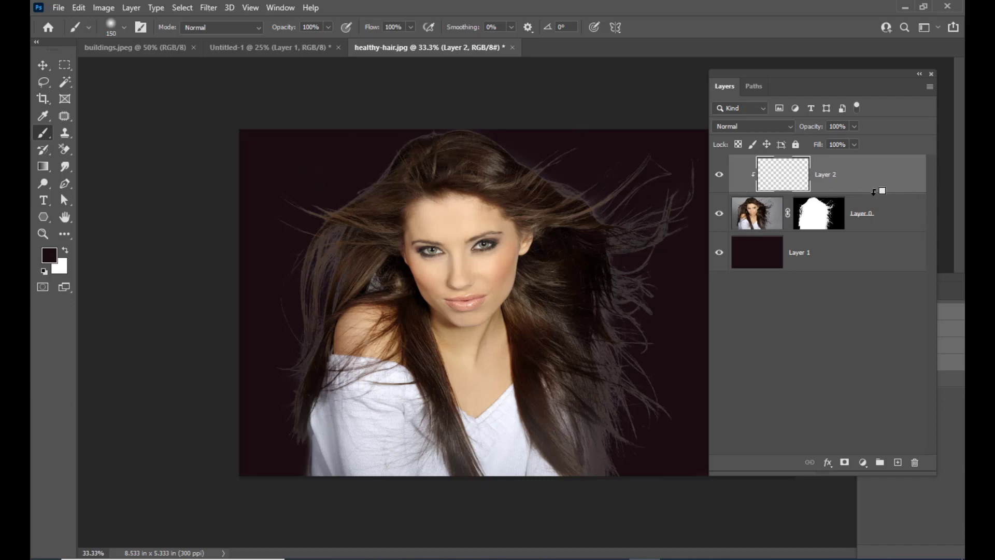
{"action": "left_click", "coordinate": [760, 126]}
{"action": "left_click", "coordinate": [746, 164]}
{"action": "left_click_drag", "start_coordinate": [762, 71], "coordinate": [772, 71]}
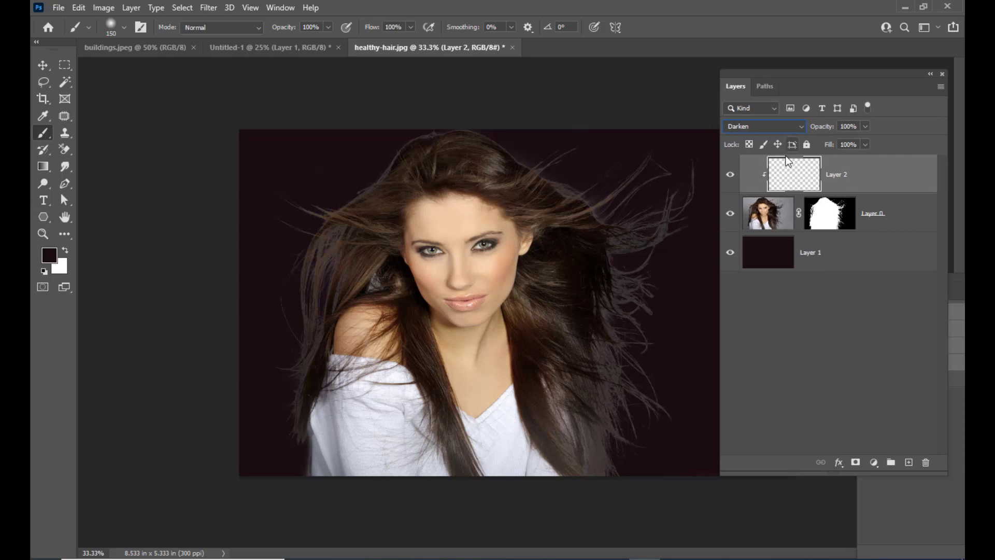
With a soft round Normal brush, first at 80 px, paint sampled hair colours over the light fringe along the upper-right hair
{"action": "left_click", "coordinate": [40, 135]}
{"action": "left_click", "coordinate": [112, 29]}
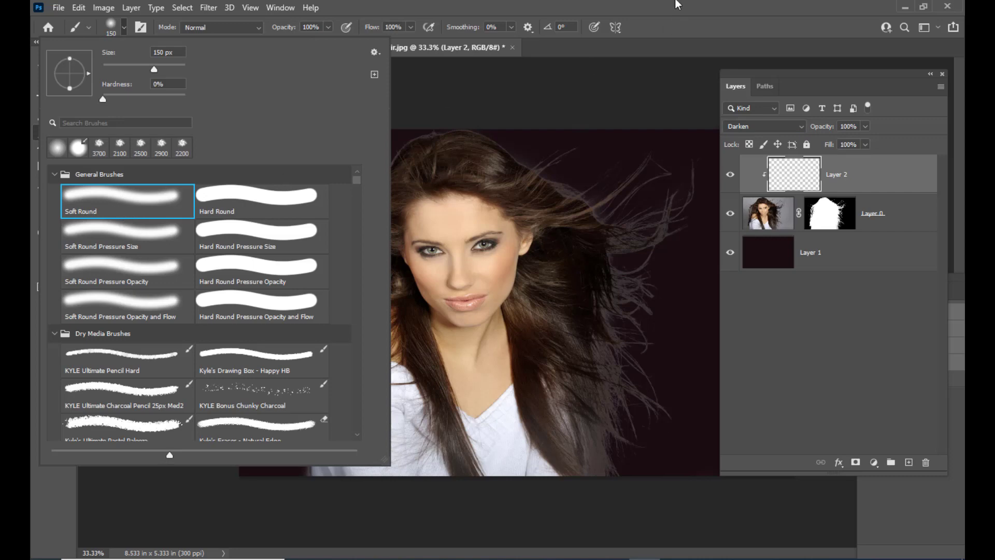
{"action": "left_click", "coordinate": [674, 3]}
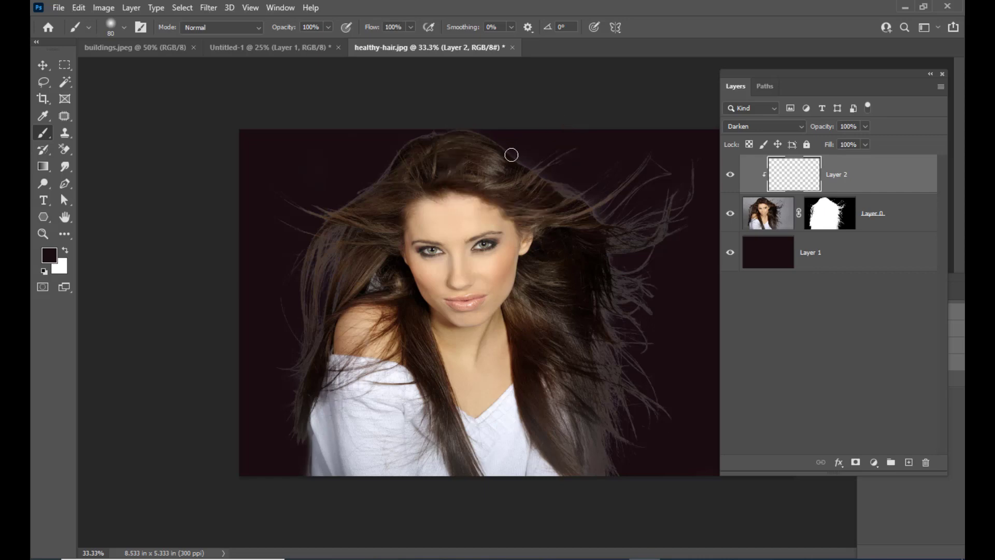
{"action": "mouse_move", "coordinate": [500, 148]}
{"action": "left_mouse_down"}
{"action": "mouse_move", "coordinate": [545, 170]}
{"action": "mouse_move", "coordinate": [571, 153]}
{"action": "mouse_move", "coordinate": [580, 209]}
{"action": "left_mouse_up"}
{"action": "left_click", "coordinate": [548, 188], "text": "alt"}
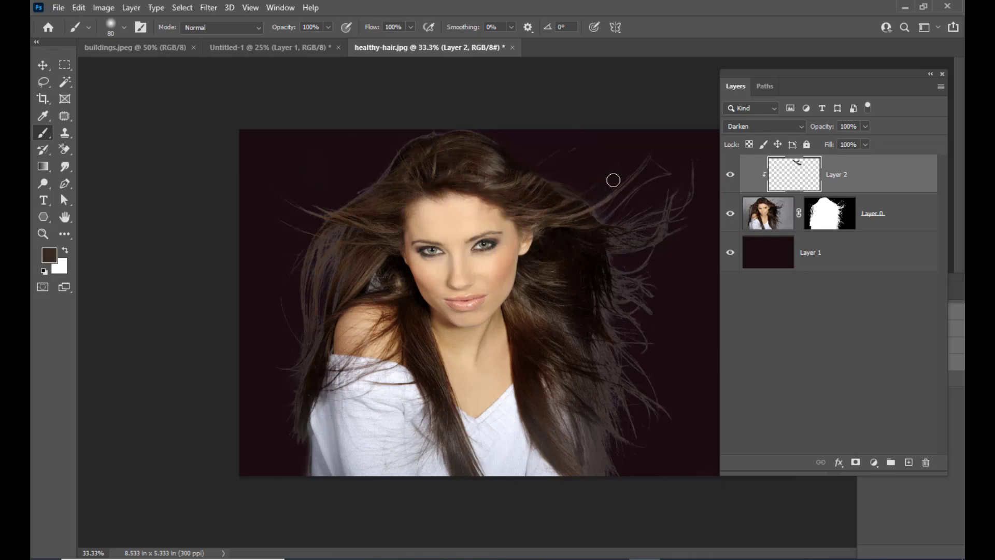
{"action": "left_click", "coordinate": [580, 211], "text": "alt"}
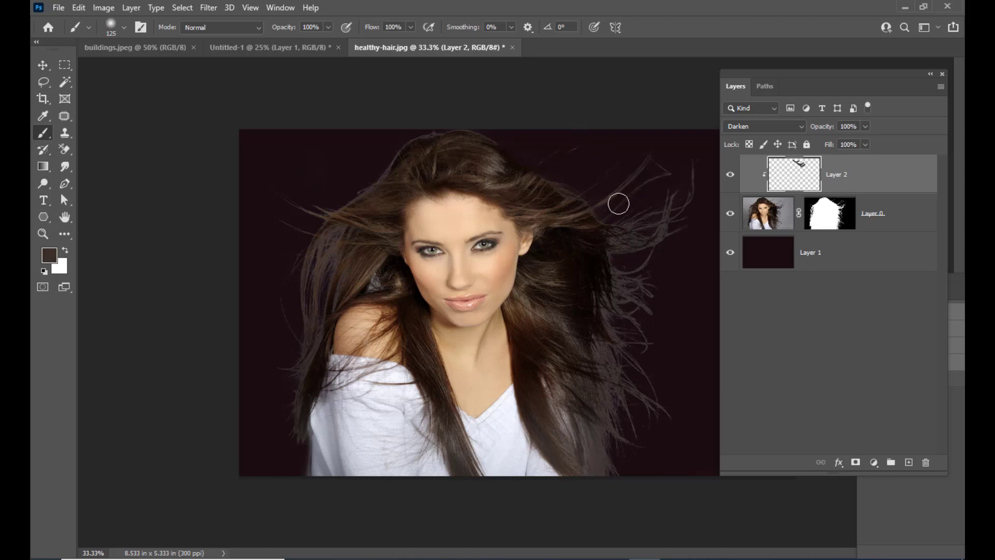
Paint sampled dark hair colour at 125 px over the pale flyaway strands on the right, level with the face
{"action": "left_click", "coordinate": [605, 229], "text": "alt"}
{"action": "mouse_move", "coordinate": [604, 229]}
{"action": "left_mouse_down"}
{"action": "mouse_move", "coordinate": [653, 231]}
{"action": "mouse_move", "coordinate": [677, 215]}
{"action": "mouse_move", "coordinate": [631, 223]}
{"action": "mouse_move", "coordinate": [674, 208]}
{"action": "mouse_move", "coordinate": [689, 177]}
{"action": "mouse_move", "coordinate": [647, 253]}
{"action": "mouse_move", "coordinate": [682, 224]}
{"action": "mouse_move", "coordinate": [592, 256]}
{"action": "mouse_move", "coordinate": [641, 239]}
{"action": "left_mouse_up"}
{"action": "mouse_move", "coordinate": [594, 277]}
{"action": "left_mouse_down"}
{"action": "mouse_move", "coordinate": [656, 271]}
{"action": "mouse_move", "coordinate": [601, 266]}
{"action": "mouse_move", "coordinate": [604, 290]}
{"action": "mouse_move", "coordinate": [661, 302]}
{"action": "left_mouse_up"}
{"action": "left_click", "coordinate": [597, 277], "text": "alt"}
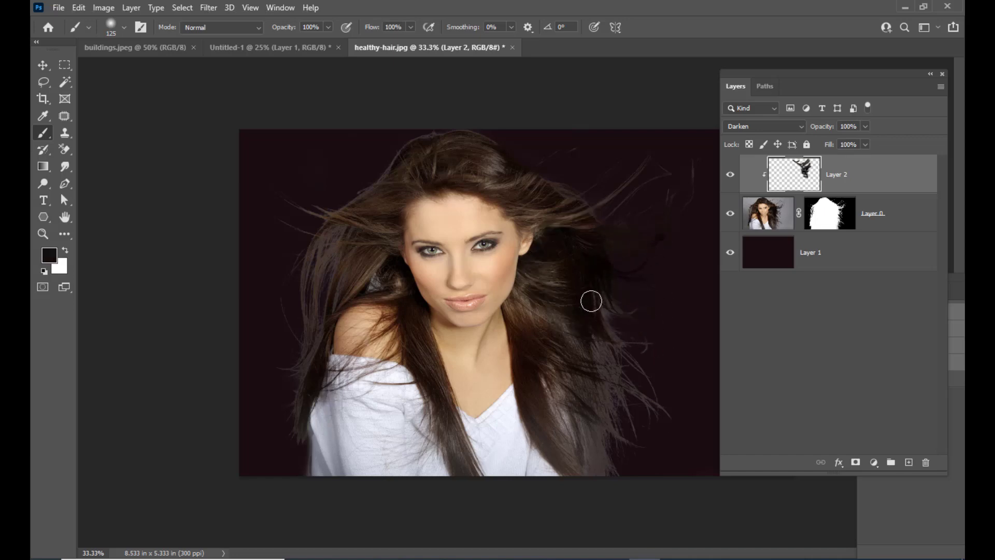
Darken the pale strands on the right just below chin level with colour sampled from the neighbouring hair
{"action": "key", "text": "ctrl+plus"}
{"action": "key", "text": "ctrl+plus"}
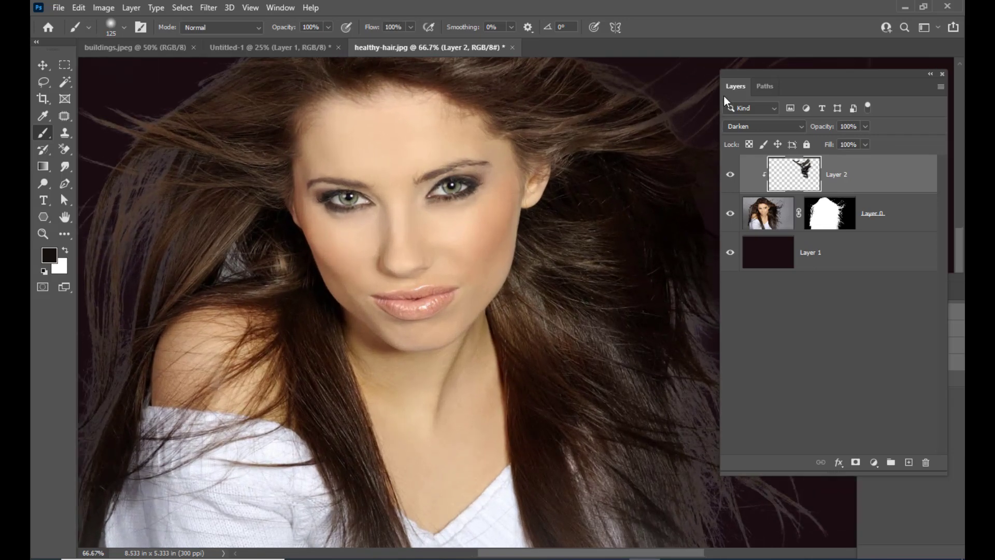
{"action": "key", "text": "space"}
{"action": "left_click_drag", "start_coordinate": [682, 285], "coordinate": [564, 186]}
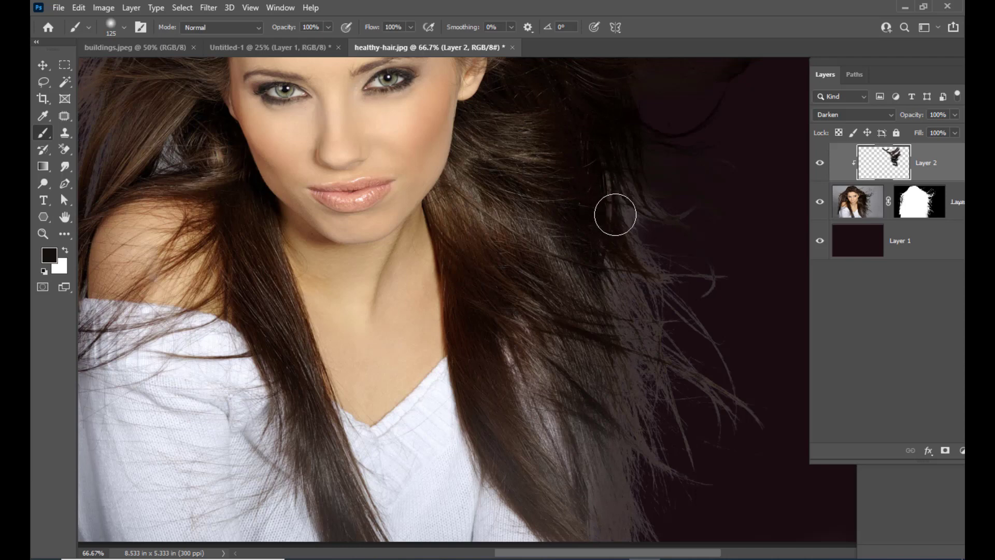
{"action": "left_click", "coordinate": [612, 220], "text": "alt"}
{"action": "left_click_drag", "start_coordinate": [659, 212], "coordinate": [640, 206]}
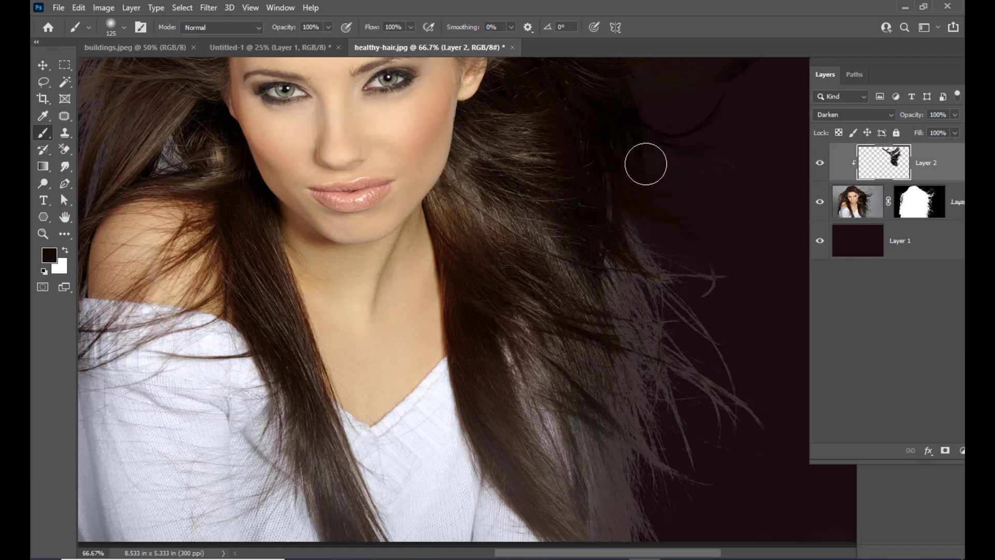
Paint sampled dark brown over the grey strands and ends of the lower-right hair
{"action": "left_click", "coordinate": [622, 222], "text": "alt"}
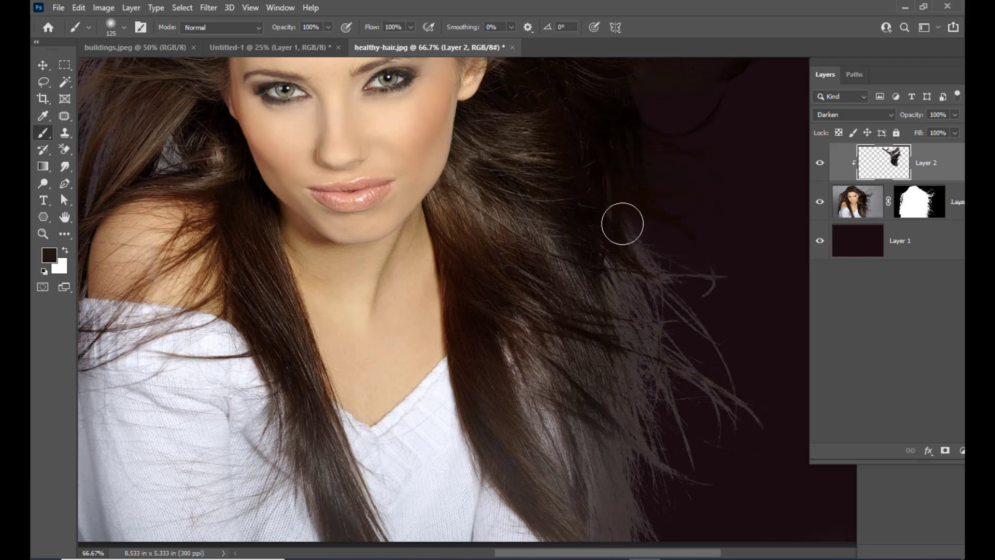
{"action": "mouse_move", "coordinate": [622, 222]}
{"action": "left_mouse_down"}
{"action": "mouse_move", "coordinate": [690, 310]}
{"action": "mouse_move", "coordinate": [602, 262]}
{"action": "mouse_move", "coordinate": [695, 346]}
{"action": "mouse_move", "coordinate": [630, 301]}
{"action": "mouse_move", "coordinate": [618, 281]}
{"action": "mouse_move", "coordinate": [663, 360]}
{"action": "mouse_move", "coordinate": [626, 320]}
{"action": "mouse_move", "coordinate": [710, 351]}
{"action": "mouse_move", "coordinate": [688, 284]}
{"action": "mouse_move", "coordinate": [708, 311]}
{"action": "left_mouse_up"}
{"action": "left_click_drag", "start_coordinate": [717, 372], "coordinate": [778, 449]}
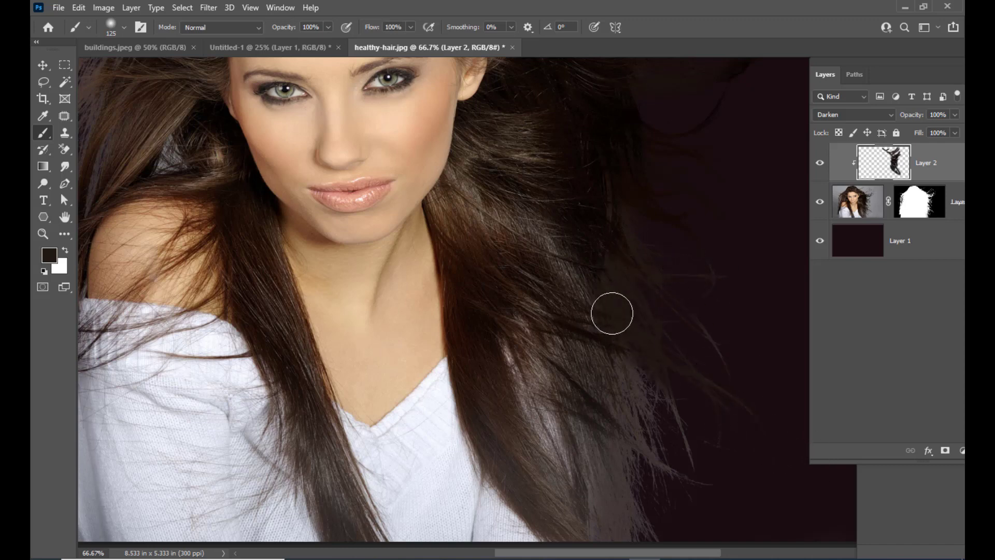
{"action": "left_click", "coordinate": [599, 334], "text": "alt"}
{"action": "mouse_move", "coordinate": [611, 332]}
{"action": "left_mouse_down"}
{"action": "mouse_move", "coordinate": [661, 437]}
{"action": "mouse_move", "coordinate": [639, 383]}
{"action": "mouse_move", "coordinate": [644, 344]}
{"action": "mouse_move", "coordinate": [726, 460]}
{"action": "left_mouse_up"}
{"action": "mouse_move", "coordinate": [669, 334]}
{"action": "left_mouse_down"}
{"action": "mouse_move", "coordinate": [744, 370]}
{"action": "mouse_move", "coordinate": [725, 448]}
{"action": "mouse_move", "coordinate": [648, 485]}
{"action": "mouse_move", "coordinate": [631, 472]}
{"action": "mouse_move", "coordinate": [617, 416]}
{"action": "mouse_move", "coordinate": [590, 420]}
{"action": "mouse_move", "coordinate": [653, 529]}
{"action": "mouse_move", "coordinate": [635, 427]}
{"action": "mouse_move", "coordinate": [678, 486]}
{"action": "mouse_move", "coordinate": [602, 425]}
{"action": "mouse_move", "coordinate": [628, 365]}
{"action": "mouse_move", "coordinate": [589, 343]}
{"action": "mouse_move", "coordinate": [610, 532]}
{"action": "mouse_move", "coordinate": [613, 516]}
{"action": "mouse_move", "coordinate": [745, 459]}
{"action": "mouse_move", "coordinate": [654, 384]}
{"action": "mouse_move", "coordinate": [595, 480]}
{"action": "mouse_move", "coordinate": [591, 433]}
{"action": "mouse_move", "coordinate": [604, 474]}
{"action": "mouse_move", "coordinate": [588, 425]}
{"action": "left_mouse_up"}
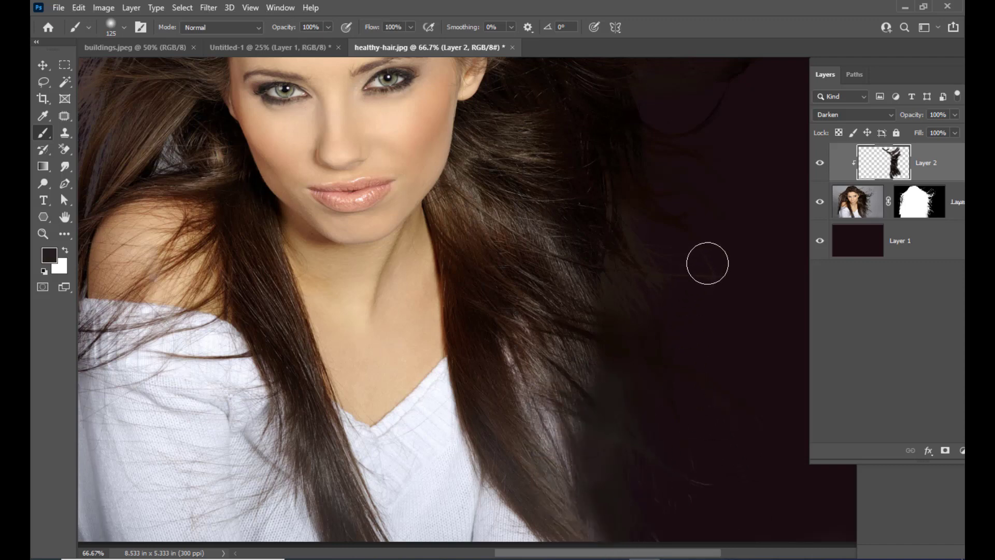
Paint sampled brown over the light fringe from the crown down the upper-left hair edge
{"action": "scroll", "coordinate": [708, 263], "scroll_direction": "up", "scroll_amount": 4}
{"action": "scroll", "coordinate": [709, 262], "scroll_direction": "up", "scroll_amount": 1}
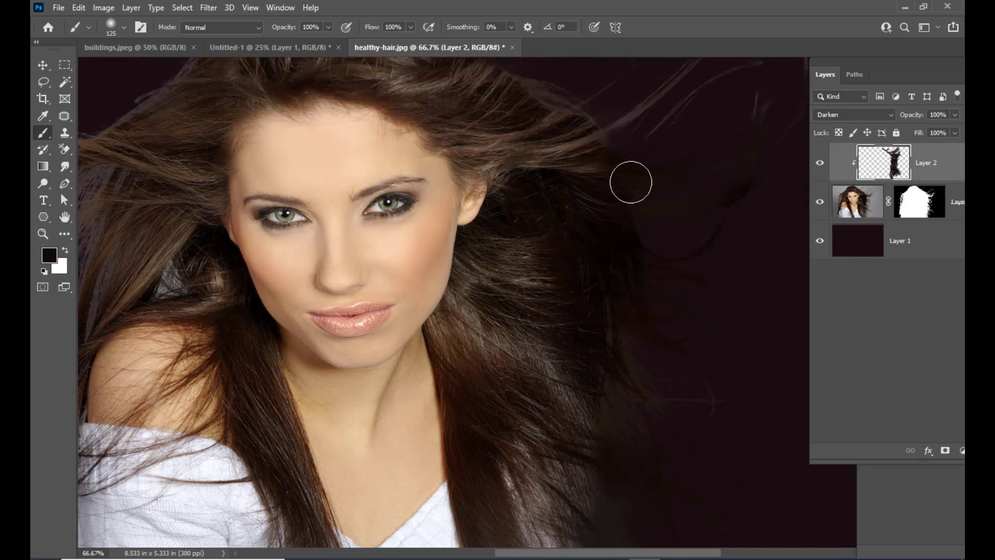
{"action": "key", "text": "space"}
{"action": "mouse_move", "coordinate": [504, 222]}
{"action": "left_mouse_down"}
{"action": "mouse_move", "coordinate": [527, 242]}
{"action": "mouse_move", "coordinate": [552, 246]}
{"action": "mouse_move", "coordinate": [541, 243]}
{"action": "left_mouse_up"}
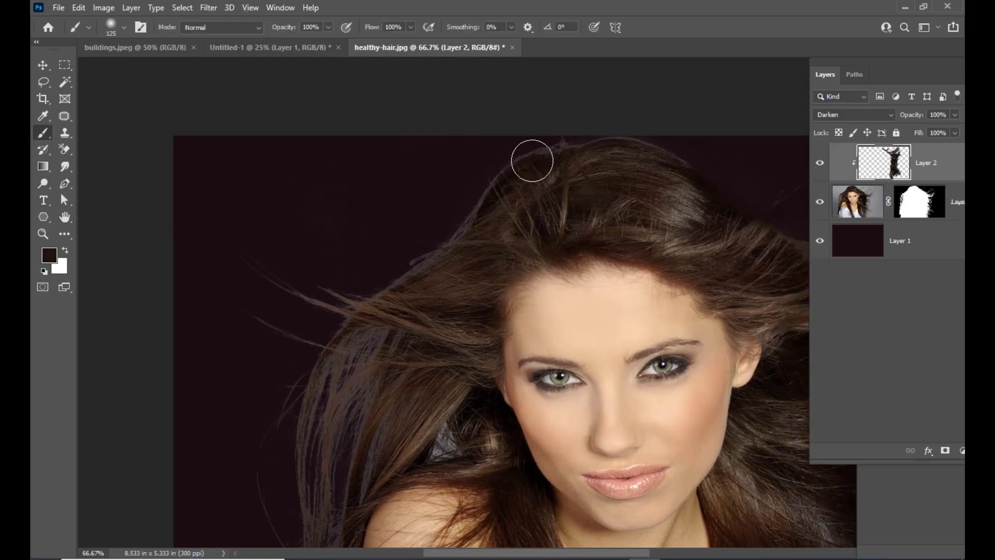
{"action": "mouse_move", "coordinate": [471, 207]}
{"action": "left_mouse_down"}
{"action": "mouse_move", "coordinate": [430, 229]}
{"action": "mouse_move", "coordinate": [449, 239]}
{"action": "mouse_move", "coordinate": [387, 265]}
{"action": "mouse_move", "coordinate": [447, 296]}
{"action": "mouse_move", "coordinate": [409, 286]}
{"action": "mouse_move", "coordinate": [393, 295]}
{"action": "mouse_move", "coordinate": [281, 288]}
{"action": "mouse_move", "coordinate": [315, 299]}
{"action": "mouse_move", "coordinate": [188, 223]}
{"action": "left_mouse_up"}
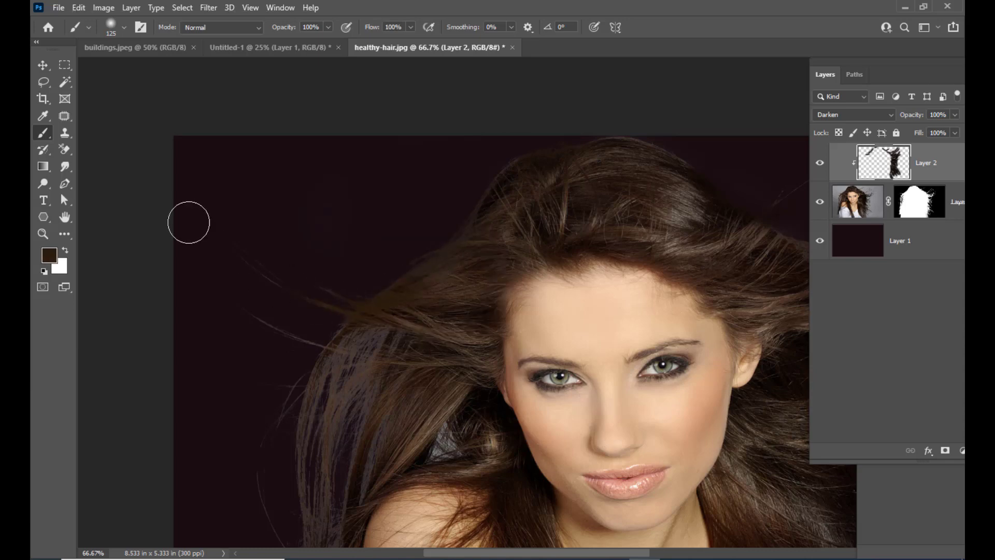
Paint sampled hair browns over the greyish gaps and strands in the left-hand hair beside the face
{"action": "left_click", "coordinate": [385, 355], "text": "alt"}
{"action": "mouse_move", "coordinate": [393, 332]}
{"action": "left_mouse_down"}
{"action": "mouse_move", "coordinate": [330, 368]}
{"action": "mouse_move", "coordinate": [370, 370]}
{"action": "mouse_move", "coordinate": [367, 353]}
{"action": "mouse_move", "coordinate": [335, 407]}
{"action": "left_mouse_up"}
{"action": "left_click", "coordinate": [413, 377], "text": "alt"}
{"action": "mouse_move", "coordinate": [413, 376]}
{"action": "left_mouse_down"}
{"action": "mouse_move", "coordinate": [361, 471]}
{"action": "mouse_move", "coordinate": [378, 438]}
{"action": "mouse_move", "coordinate": [374, 392]}
{"action": "mouse_move", "coordinate": [337, 500]}
{"action": "mouse_move", "coordinate": [330, 452]}
{"action": "mouse_move", "coordinate": [343, 389]}
{"action": "mouse_move", "coordinate": [327, 500]}
{"action": "left_mouse_up"}
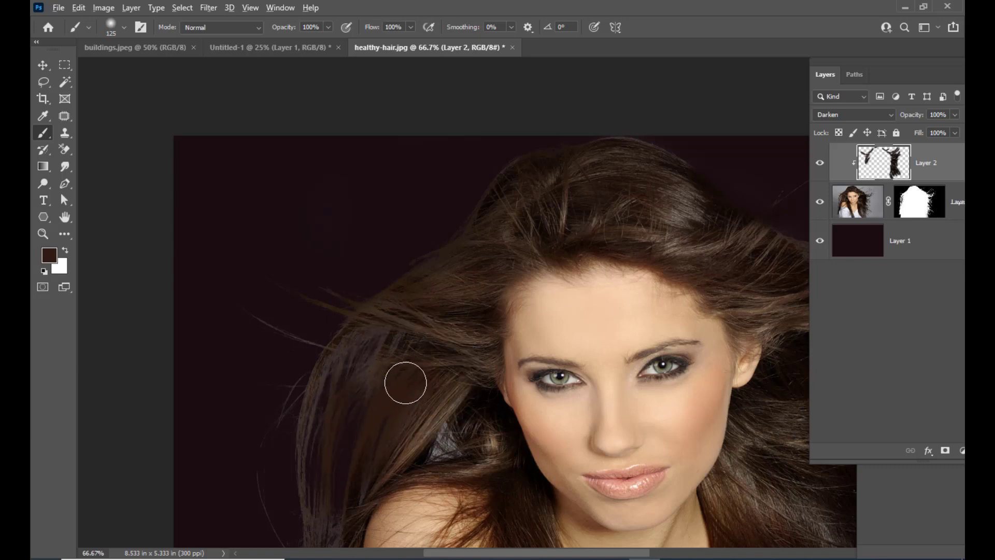
{"action": "left_click", "coordinate": [404, 382], "text": "alt"}
{"action": "mouse_move", "coordinate": [391, 335]}
{"action": "left_mouse_down"}
{"action": "mouse_move", "coordinate": [323, 376]}
{"action": "mouse_move", "coordinate": [343, 360]}
{"action": "mouse_move", "coordinate": [312, 472]}
{"action": "left_mouse_up"}
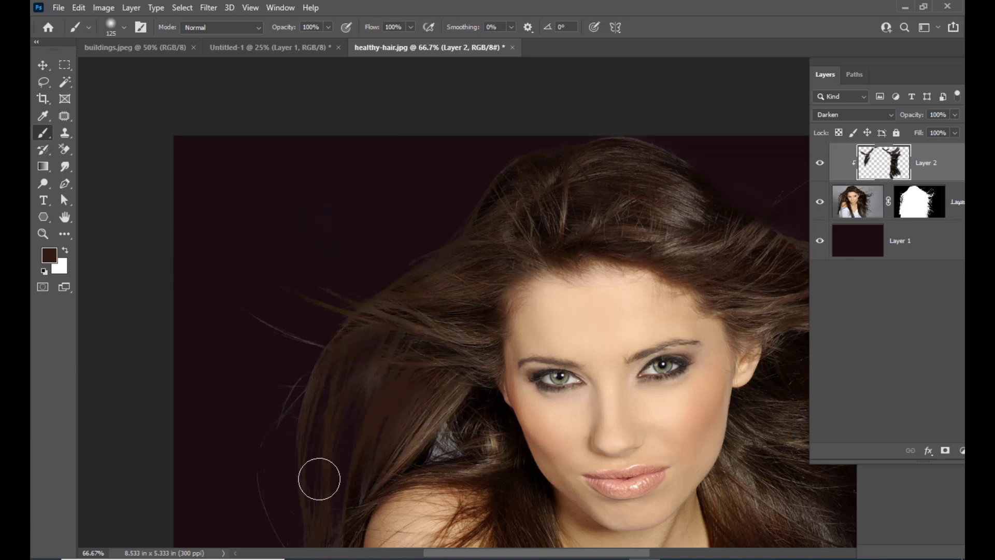
Paint over the pale strands beside the left shoulder, undo the first stroke and repaint them with a resampled hair colour
{"action": "scroll", "coordinate": [356, 374], "scroll_direction": "down", "scroll_amount": 5}
{"action": "left_click", "coordinate": [361, 399], "text": "alt"}
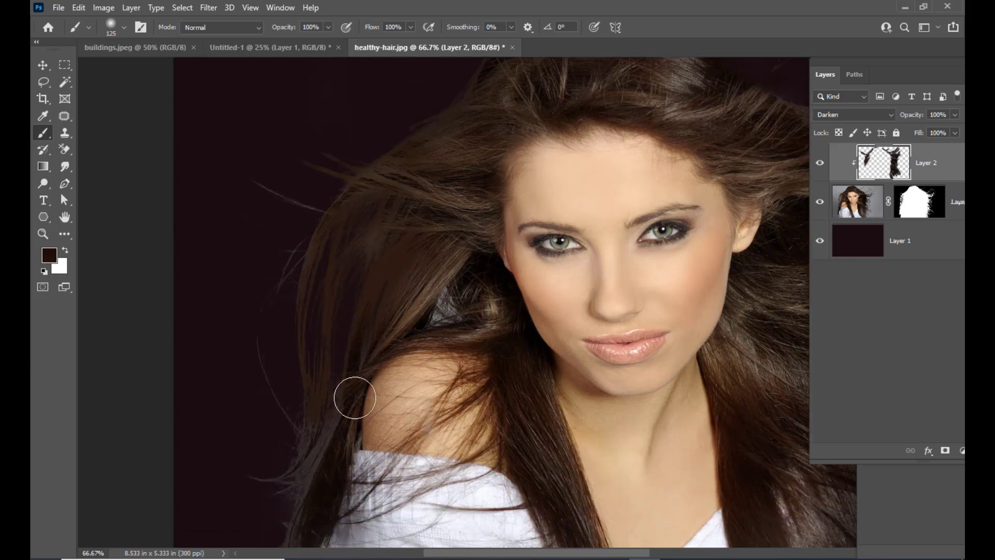
{"action": "left_click_drag", "start_coordinate": [359, 401], "coordinate": [294, 510]}
{"action": "key", "text": "ctrl+z"}
{"action": "left_click", "coordinate": [331, 437], "text": "alt"}
{"action": "left_click", "coordinate": [337, 440], "text": "alt"}
{"action": "left_click_drag", "start_coordinate": [324, 432], "coordinate": [293, 471]}
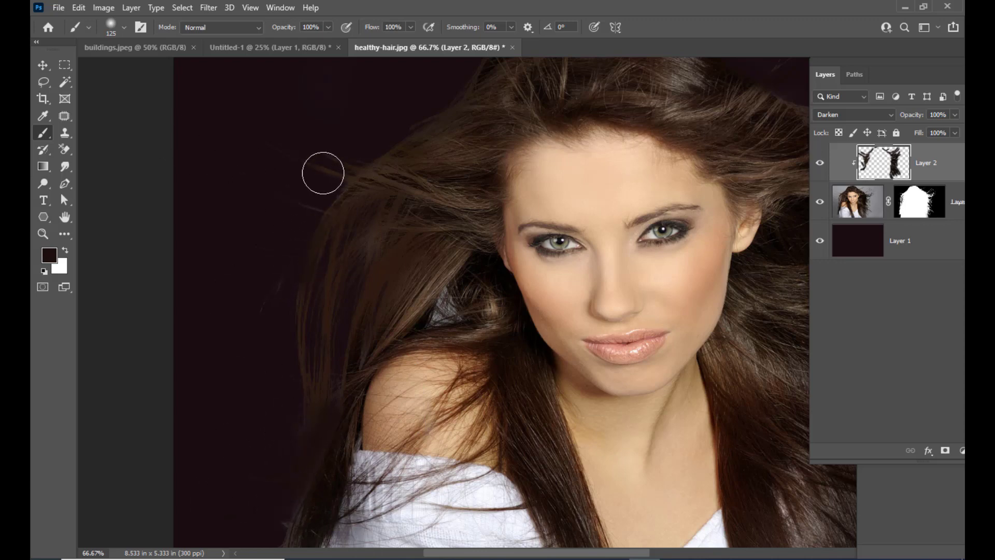
Paint sampled hair colours over the remaining fringe on top of the head and over the lower-left hair tips
{"action": "scroll", "coordinate": [448, 115], "scroll_direction": "up", "scroll_amount": 3}
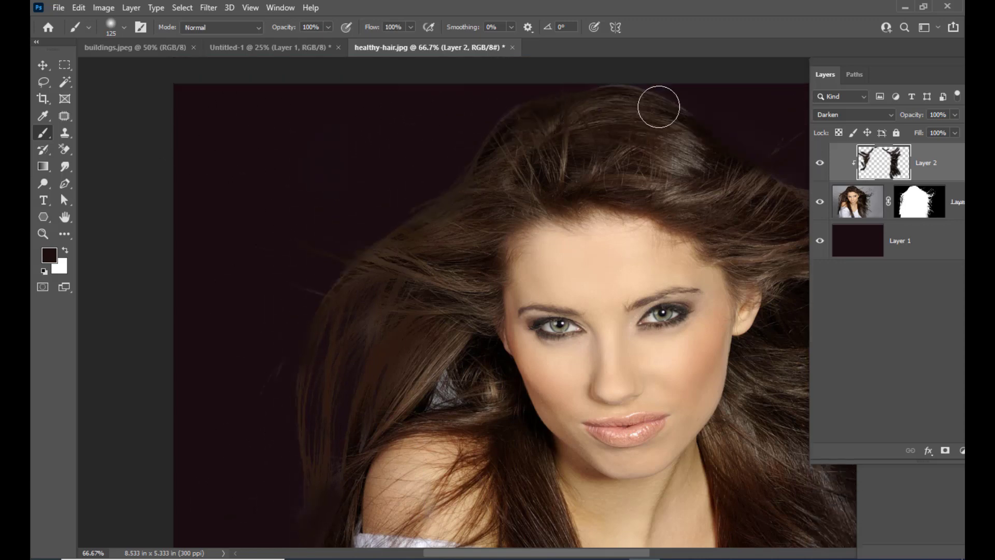
{"action": "left_click", "coordinate": [632, 87], "text": "alt"}
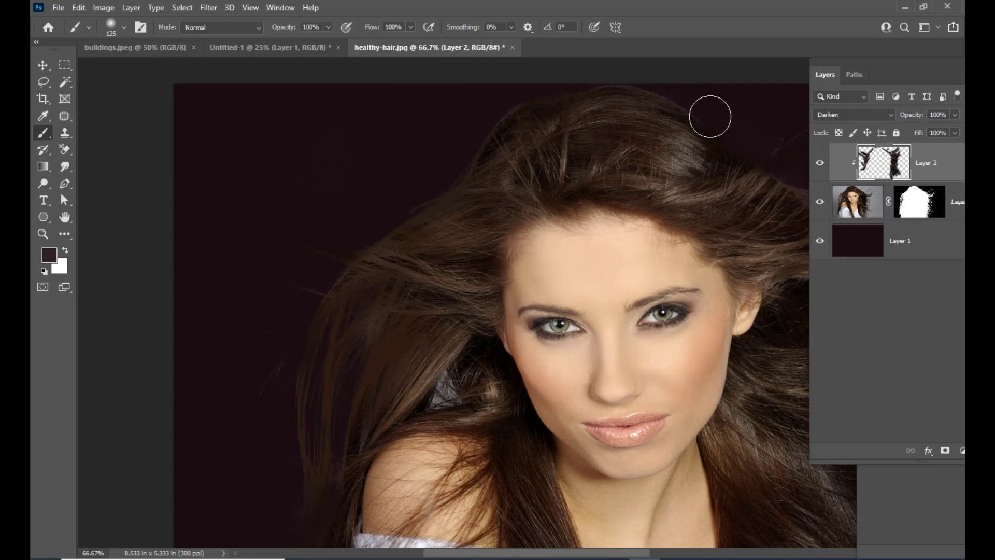
{"action": "key", "text": "ctrl+minus"}
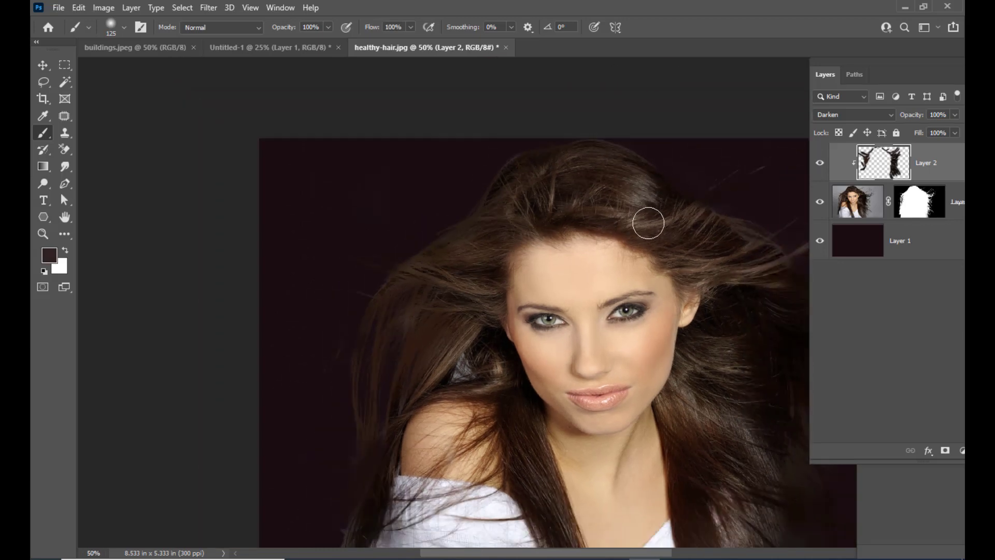
{"action": "scroll", "coordinate": [644, 222], "scroll_direction": "down", "scroll_amount": 4}
{"action": "left_click", "coordinate": [360, 395], "text": "alt"}
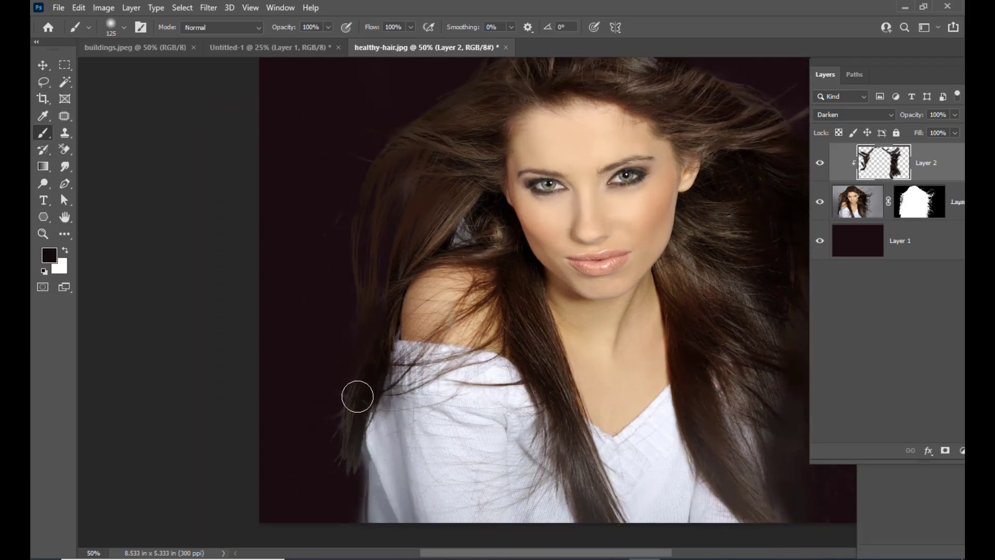
{"action": "left_click_drag", "start_coordinate": [355, 396], "coordinate": [334, 495]}
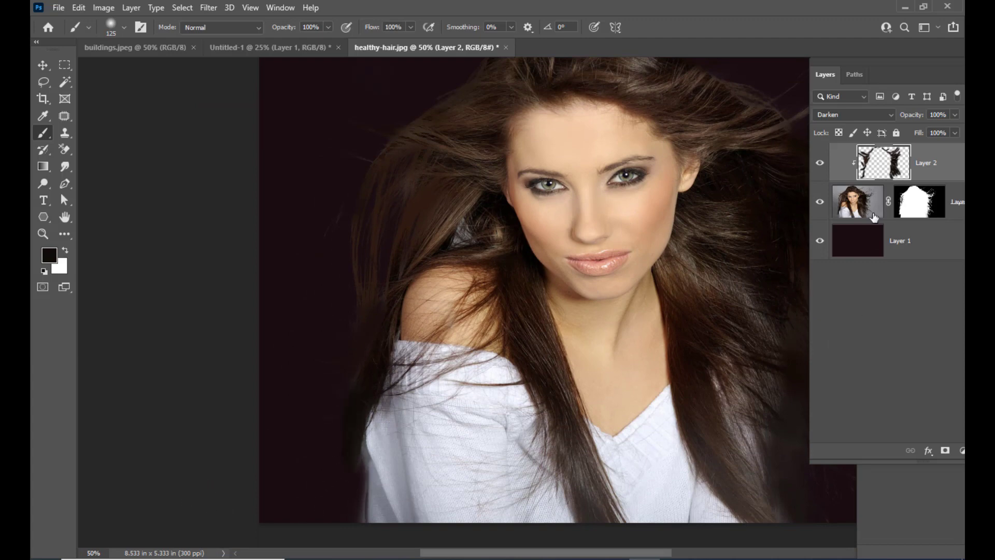
{"action": "scroll", "coordinate": [755, 167], "scroll_direction": "up", "scroll_amount": 3}
{"action": "key", "text": "ctrl+minus"}
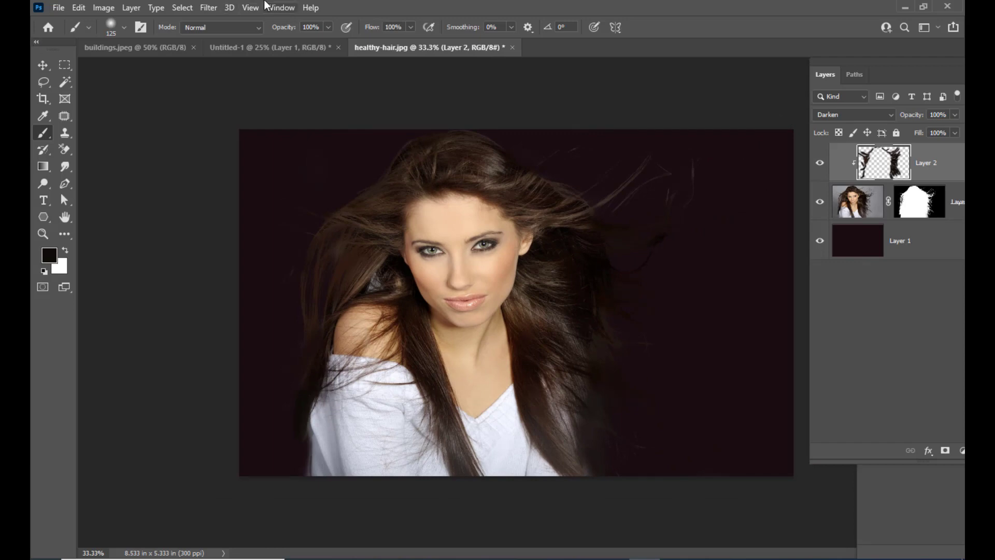
Open the tree image and copy it into the healthy-hair document as a new layer
{"action": "key", "text": "ctrl+o"}
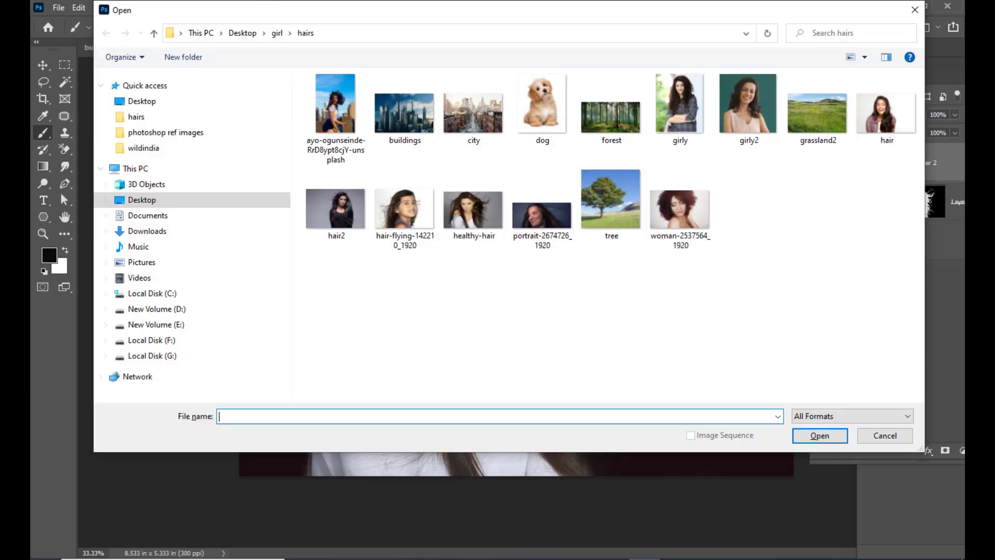
{"action": "left_click", "coordinate": [614, 205]}
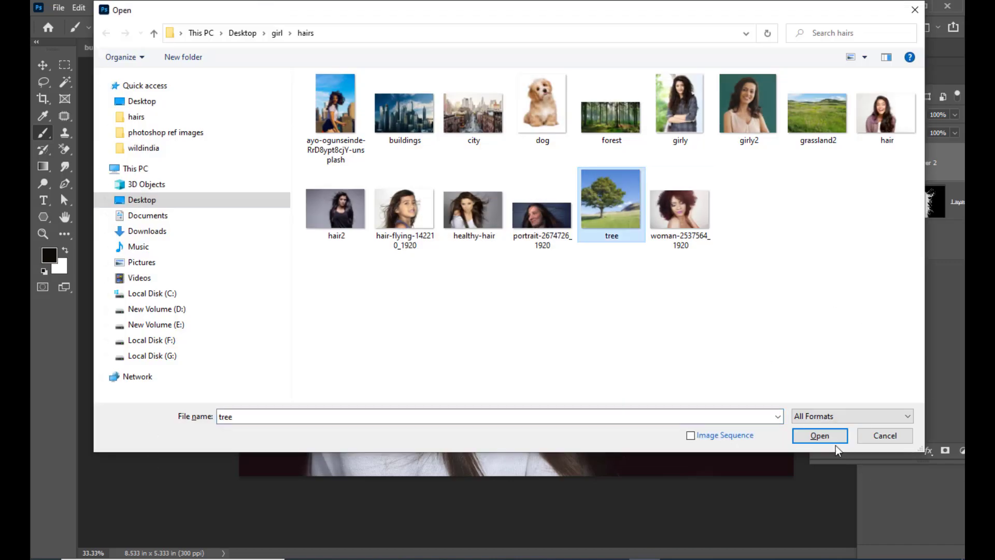
{"action": "left_click", "coordinate": [832, 440]}
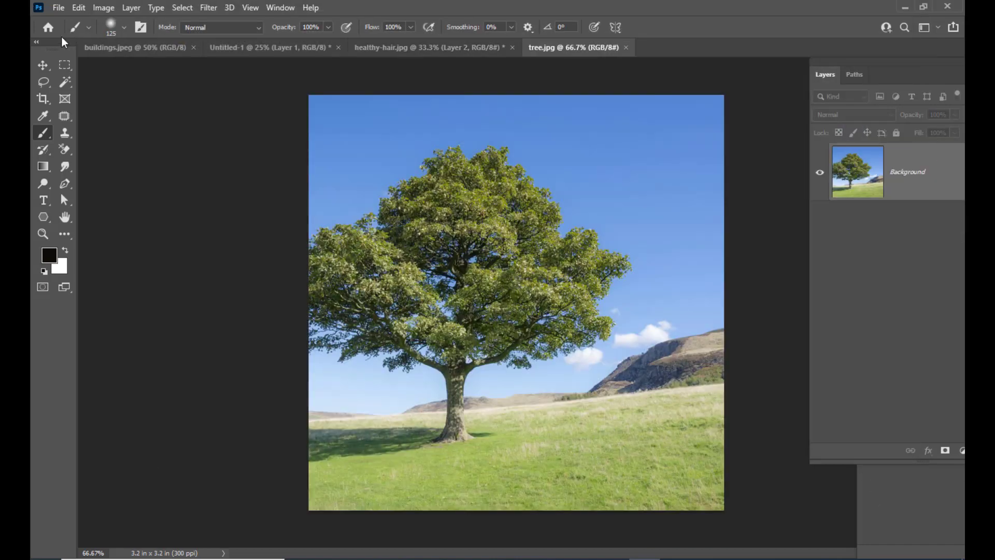
{"action": "key", "text": "v"}
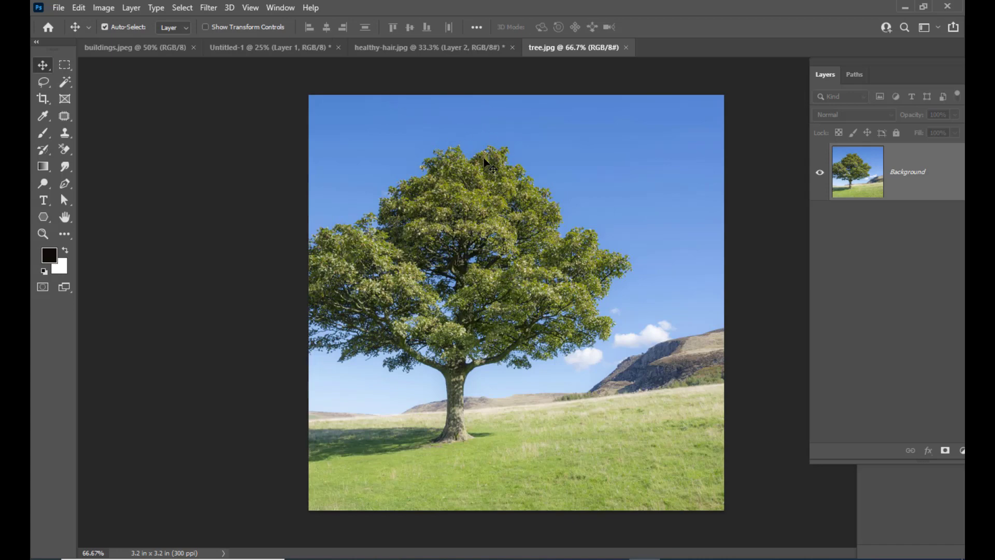
{"action": "mouse_move", "coordinate": [483, 158]}
{"action": "left_mouse_down"}
{"action": "mouse_move", "coordinate": [445, 47]}
{"action": "mouse_move", "coordinate": [511, 315]}
{"action": "mouse_move", "coordinate": [466, 307]}
{"action": "left_mouse_up"}
Enlarge the tree image to cover the whole canvas and place its layer directly beneath the woman's masked layer
{"action": "key", "text": "ctrl+t"}
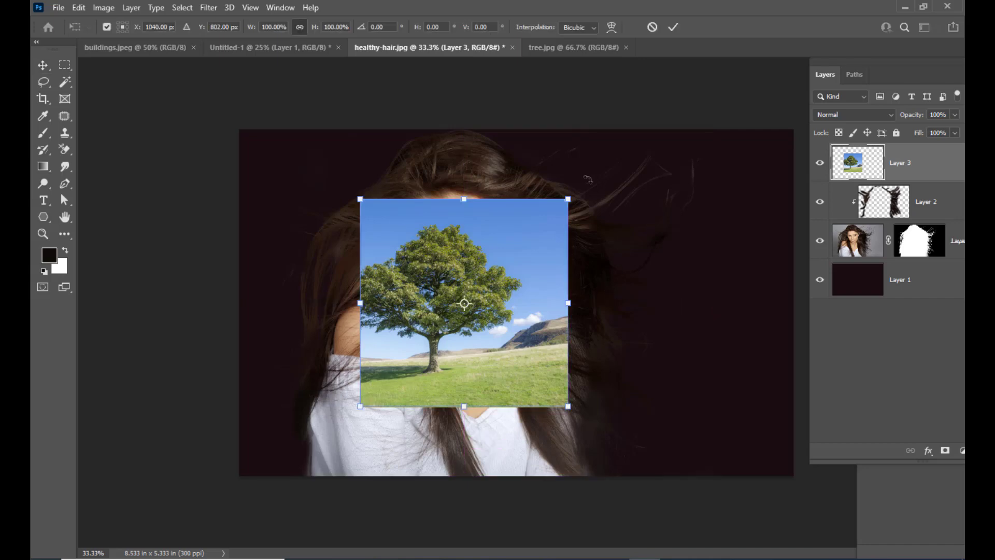
{"action": "left_click_drag", "start_coordinate": [568, 197], "coordinate": [736, 31]}
{"action": "left_click_drag", "start_coordinate": [651, 220], "coordinate": [706, 235]}
{"action": "key", "text": "ctrl+minus"}
{"action": "key", "text": "ctrl+minus"}
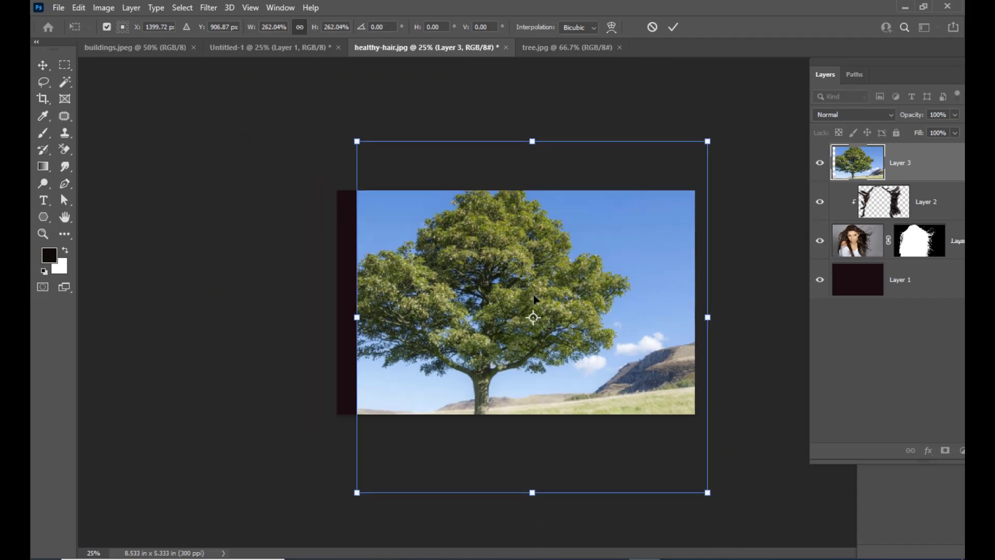
{"action": "left_click_drag", "start_coordinate": [666, 179], "coordinate": [704, 135]}
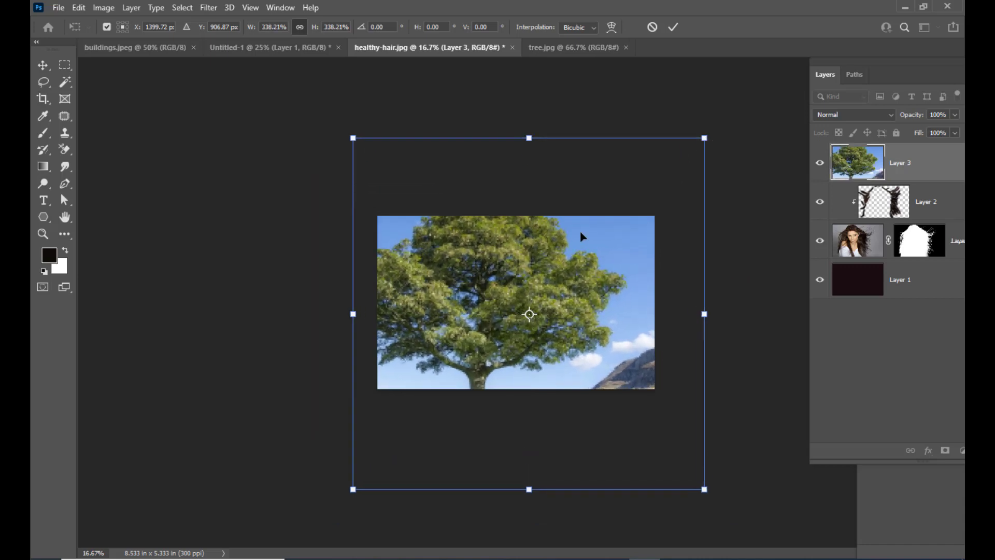
{"action": "left_click_drag", "start_coordinate": [580, 232], "coordinate": [551, 165]}
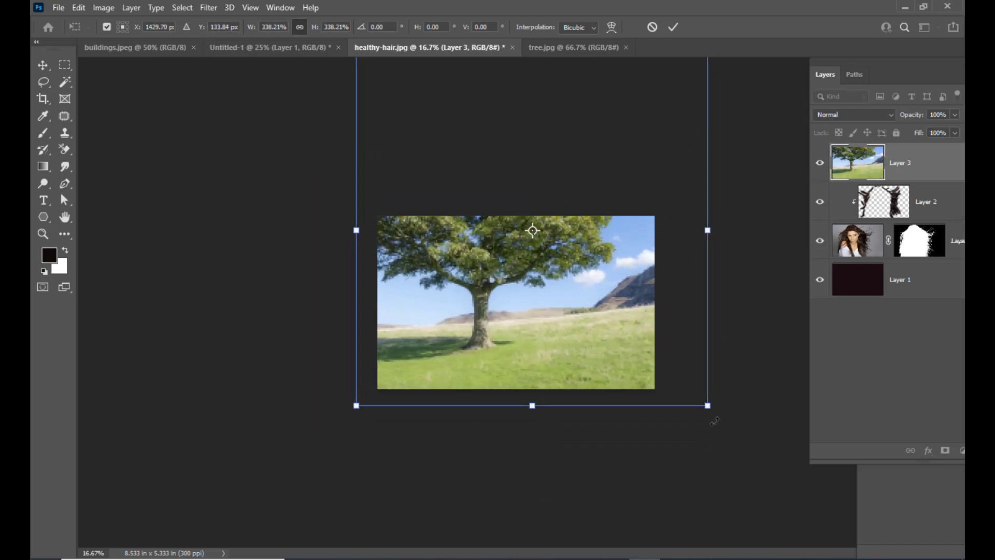
{"action": "left_click_drag", "start_coordinate": [708, 406], "coordinate": [695, 393]}
{"action": "left_click_drag", "start_coordinate": [576, 252], "coordinate": [571, 302]}
{"action": "key", "text": "Return"}
{"action": "left_click_drag", "start_coordinate": [933, 165], "coordinate": [909, 255]}
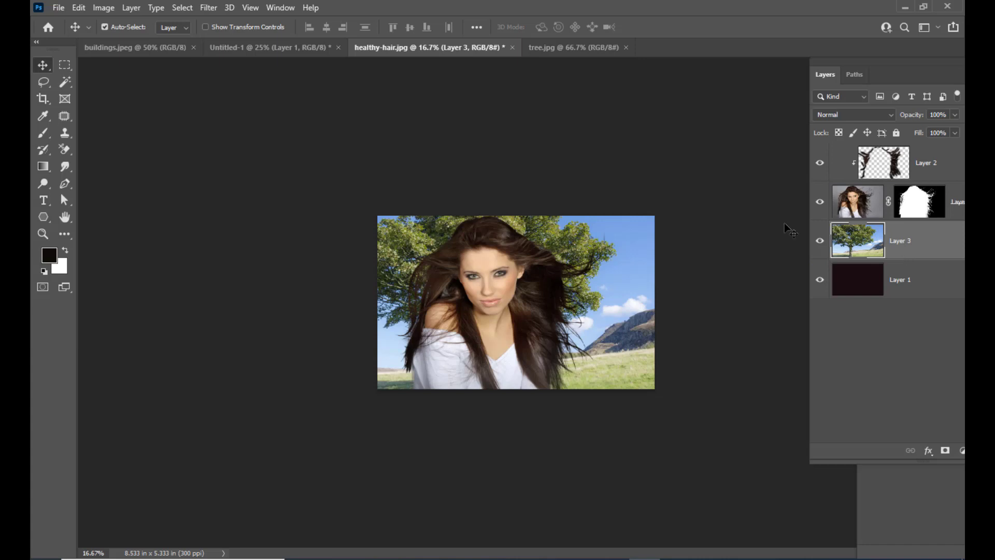
{"action": "key", "text": "ctrl+plus"}
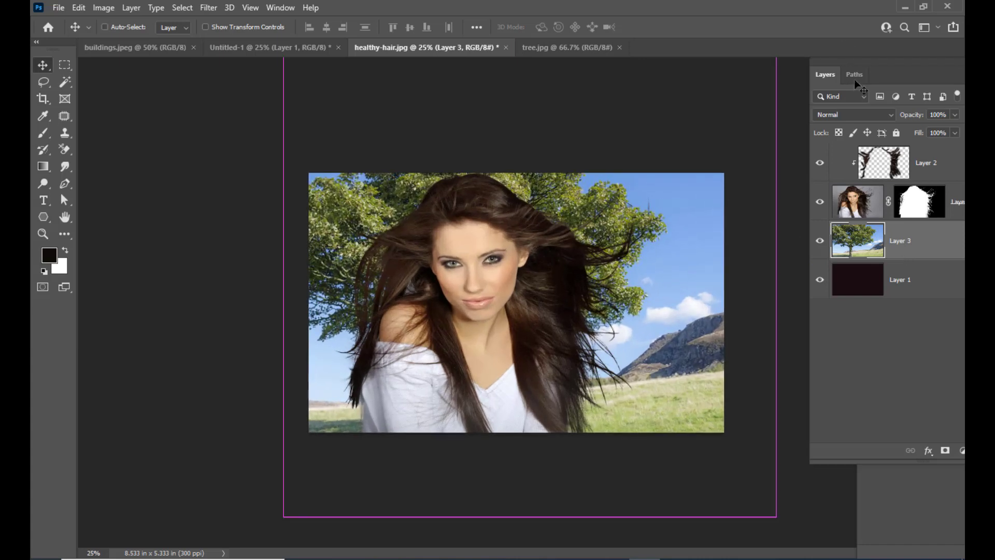
Reduce the opacity of the clipped Darken layer, Layer 2, to 34%
{"action": "left_click_drag", "start_coordinate": [855, 81], "coordinate": [804, 76]}
{"action": "left_click", "coordinate": [858, 173]}
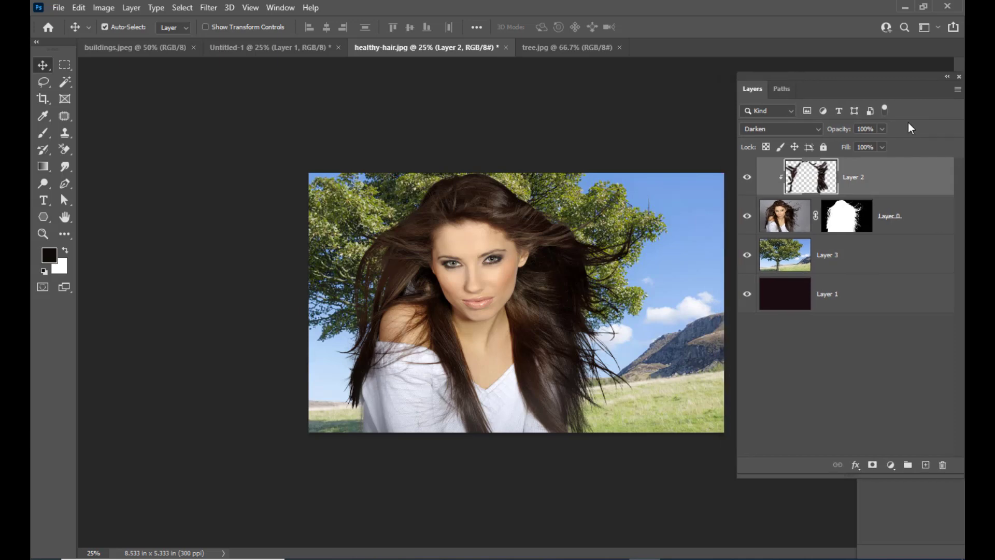
{"action": "left_click", "coordinate": [882, 128]}
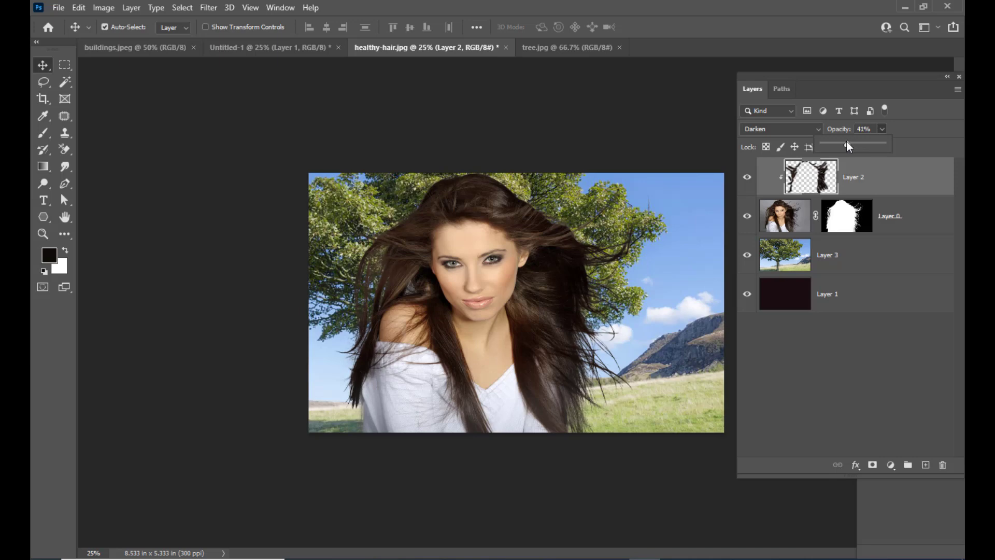
{"action": "left_click_drag", "start_coordinate": [842, 142], "coordinate": [844, 142]}
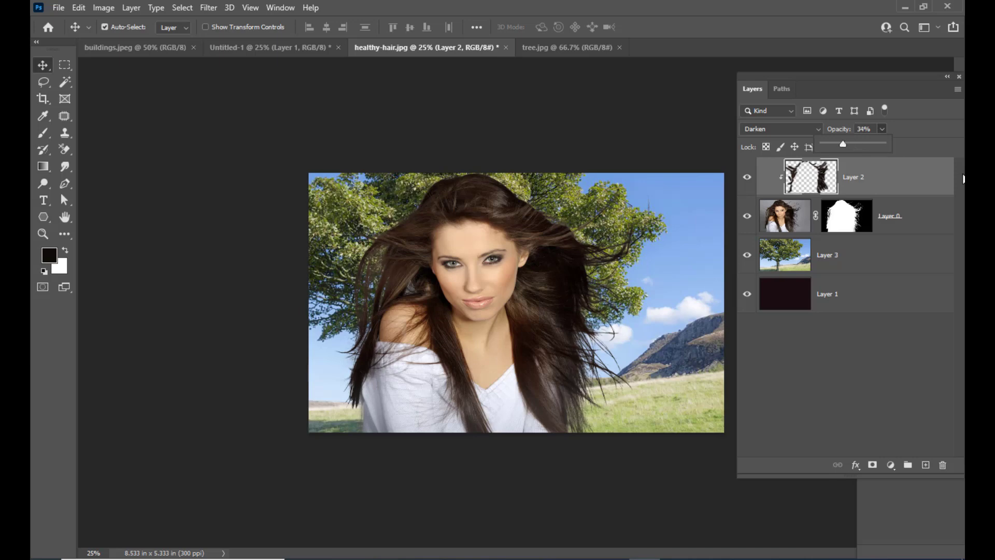
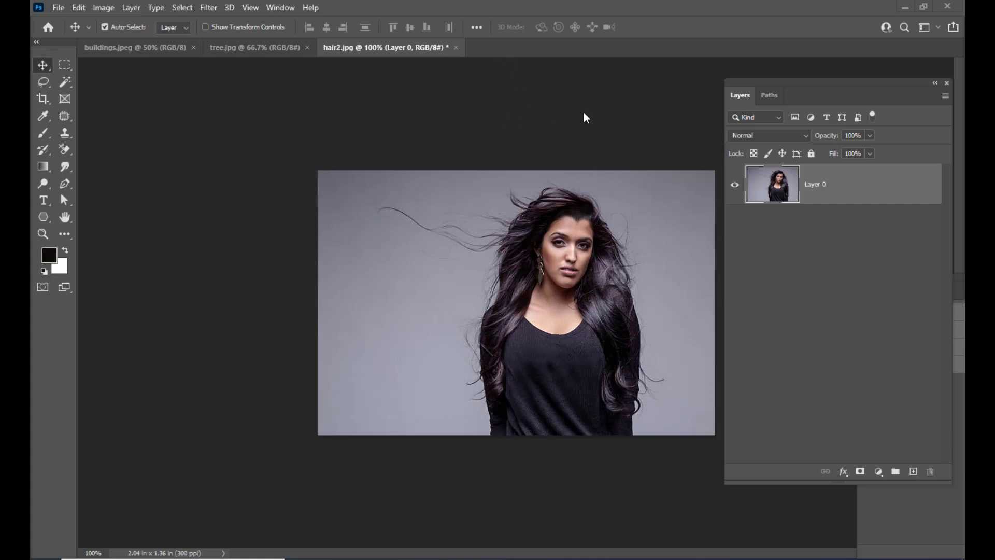
Open the hair2 portrait in Select and Mask and select the woman automatically with Select Subject
{"action": "left_click", "coordinate": [184, 9]}
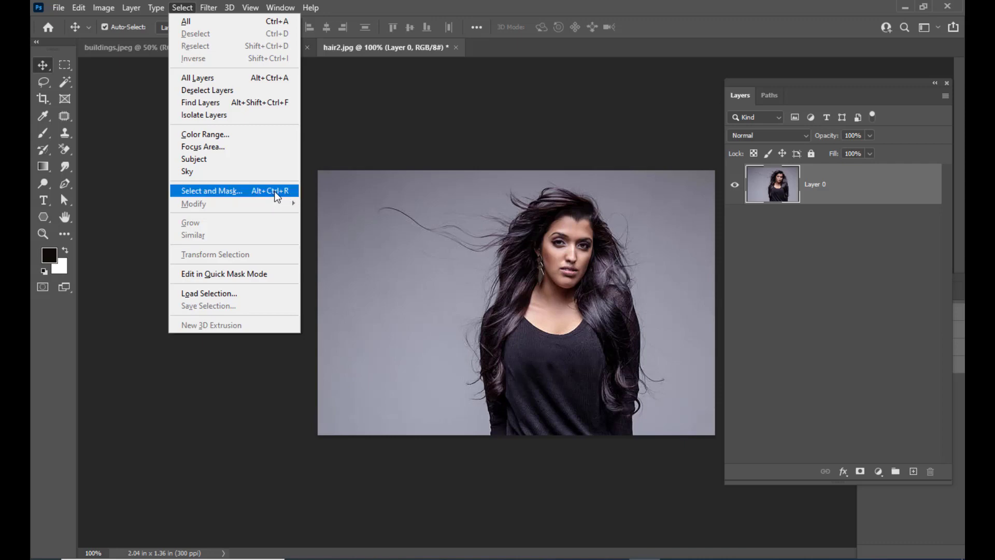
{"action": "left_click", "coordinate": [229, 190]}
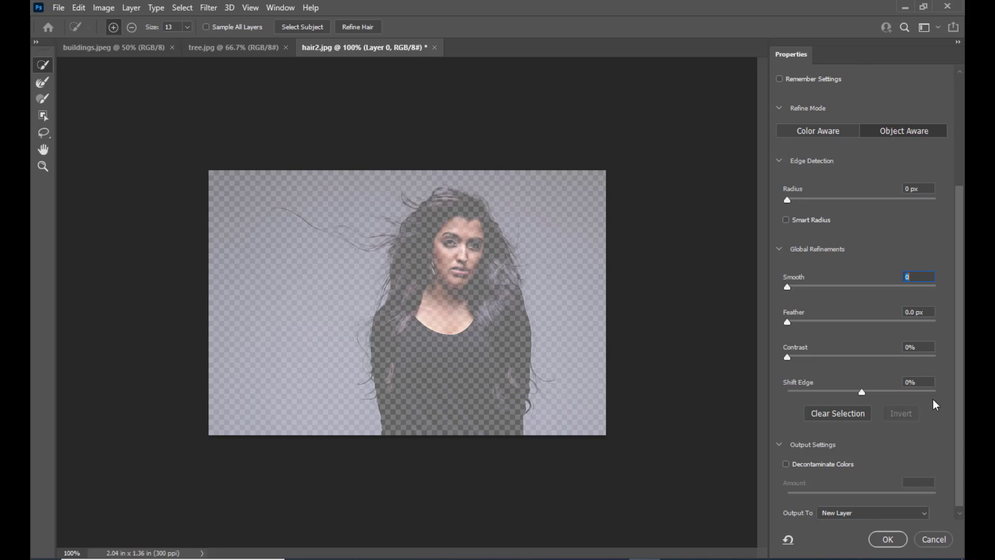
{"action": "left_click", "coordinate": [300, 29]}
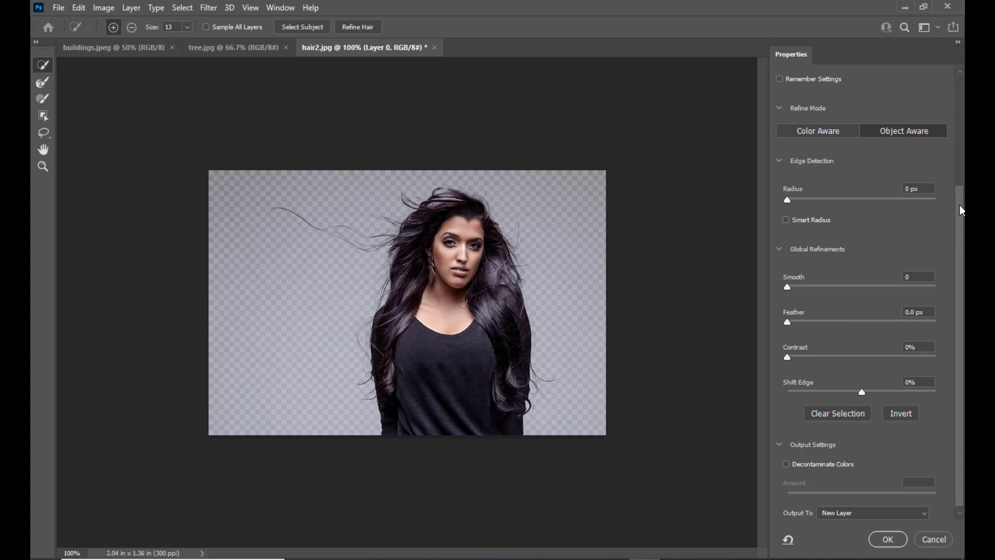
Enable Decontaminate Colors at 100% and output the woman's selection as a New Layer with Layer Mask
{"action": "left_click_drag", "start_coordinate": [960, 209], "coordinate": [960, 215]}
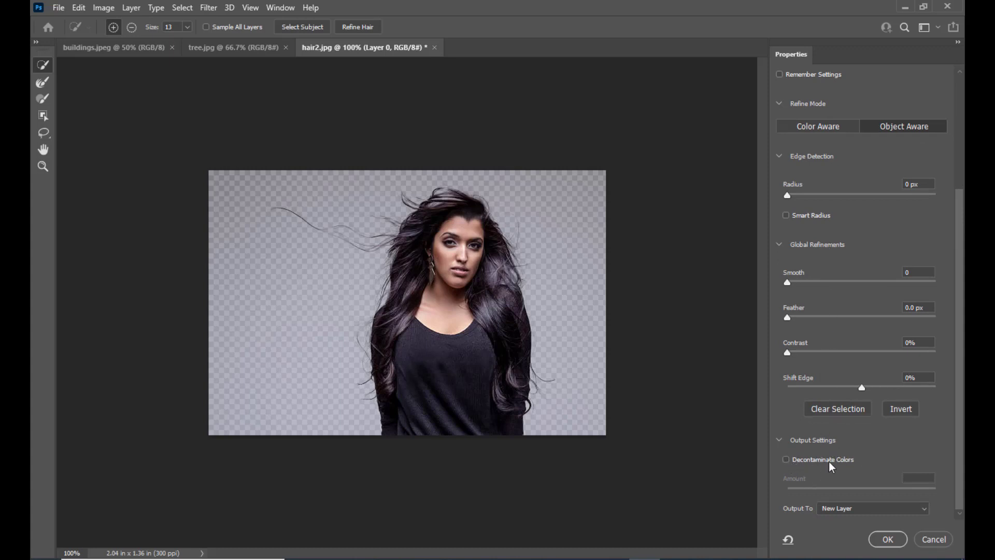
{"action": "left_click", "coordinate": [786, 459]}
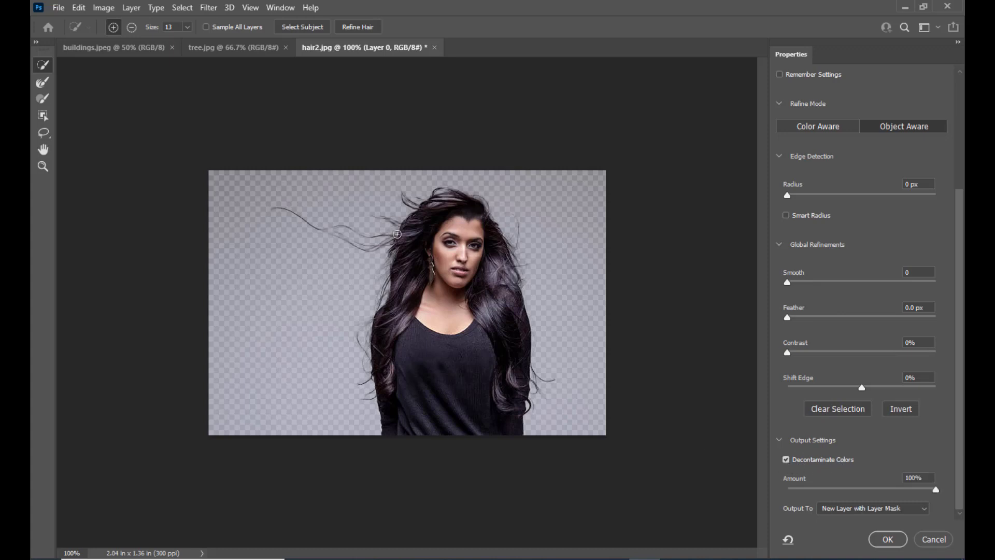
{"action": "left_click", "coordinate": [924, 509]}
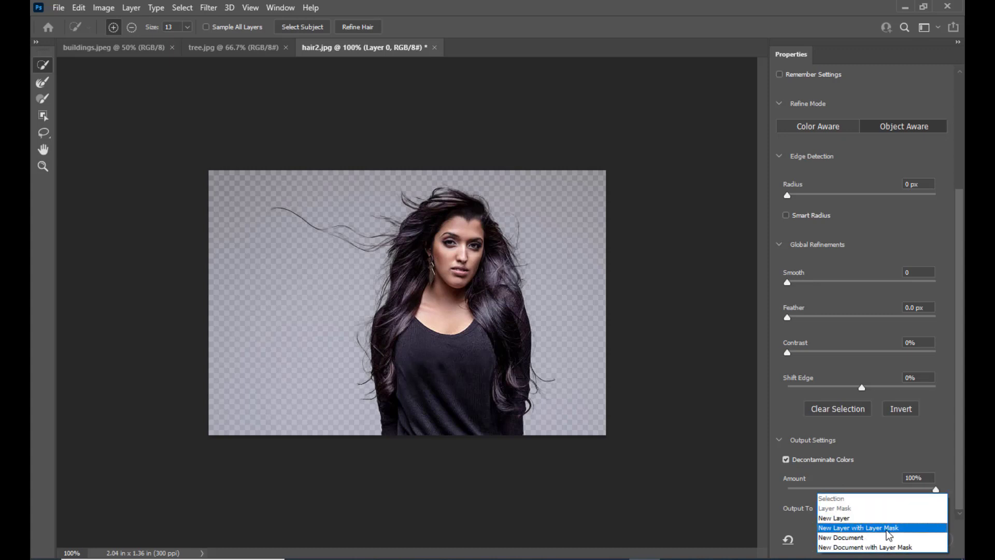
{"action": "left_click", "coordinate": [805, 519]}
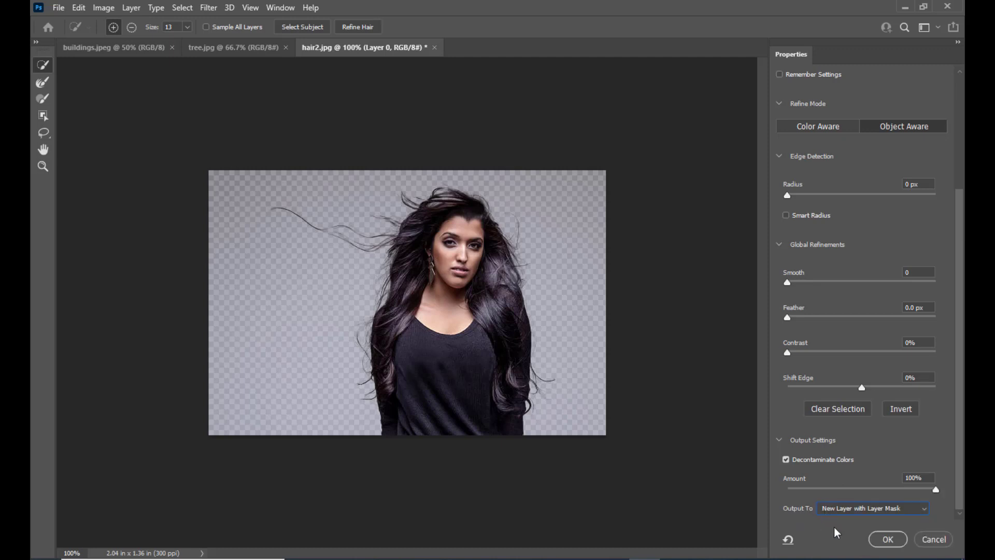
{"action": "left_click", "coordinate": [853, 513]}
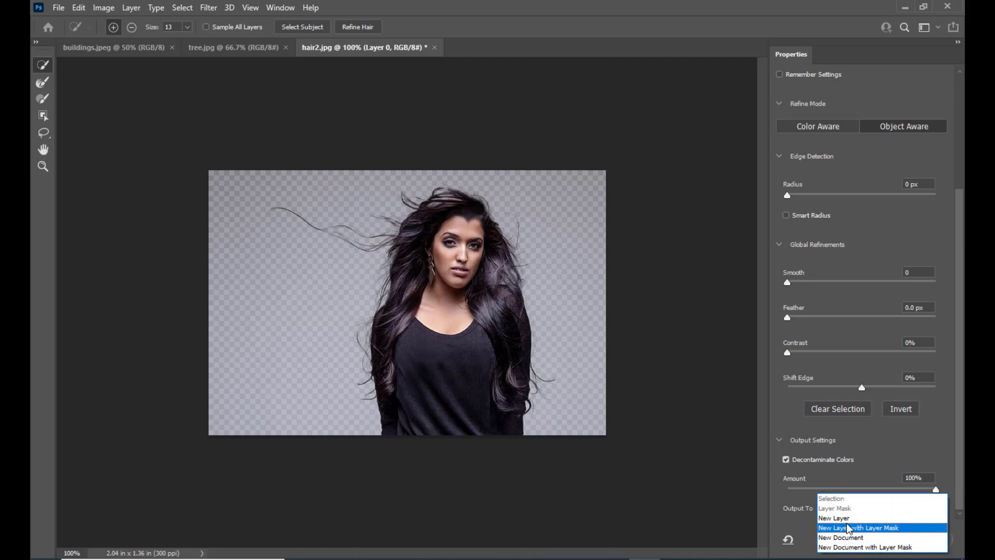
{"action": "left_click", "coordinate": [861, 527]}
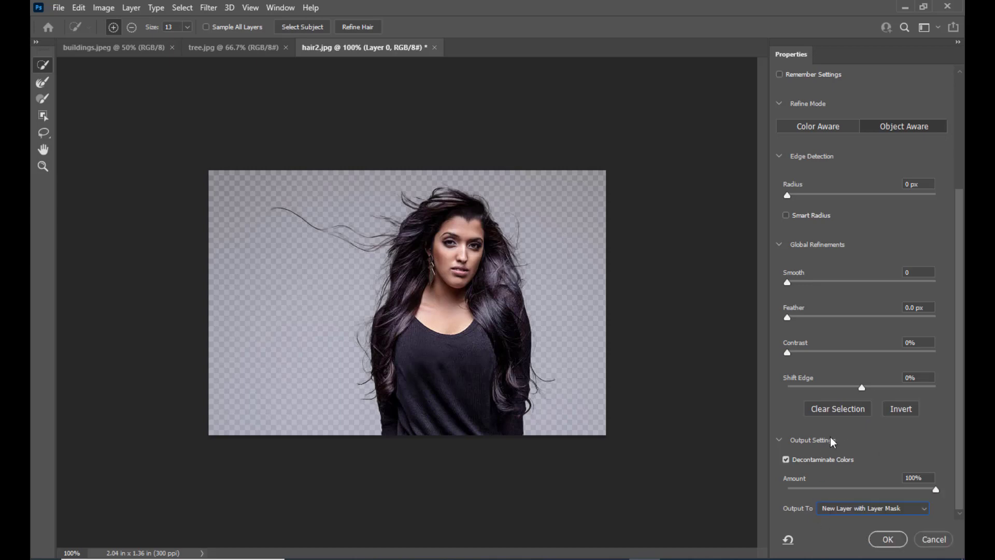
{"action": "left_click", "coordinate": [888, 539]}
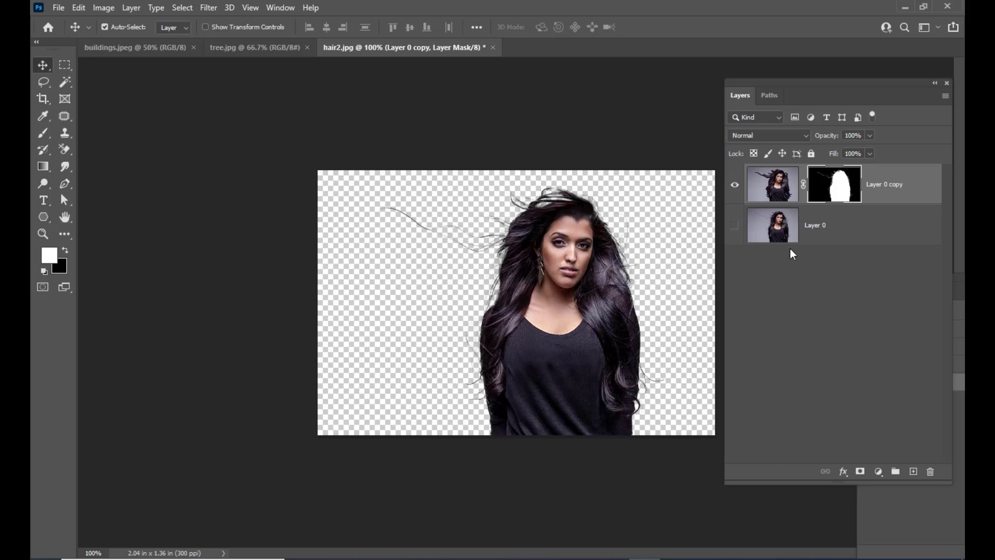
Copy the buildings image into the hair2 document and position it over the canvas
{"action": "left_click", "coordinate": [113, 51]}
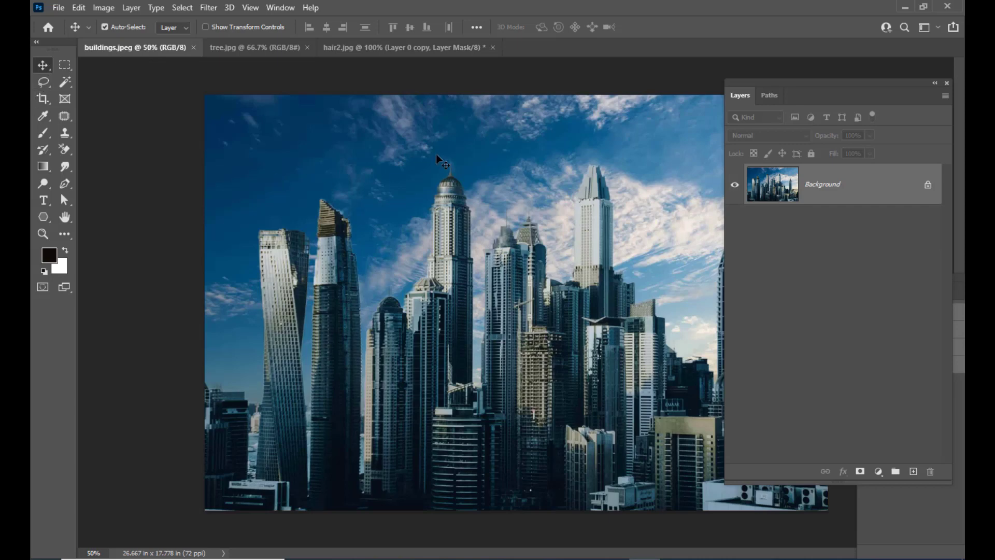
{"action": "left_click_drag", "start_coordinate": [437, 154], "coordinate": [383, 51]}
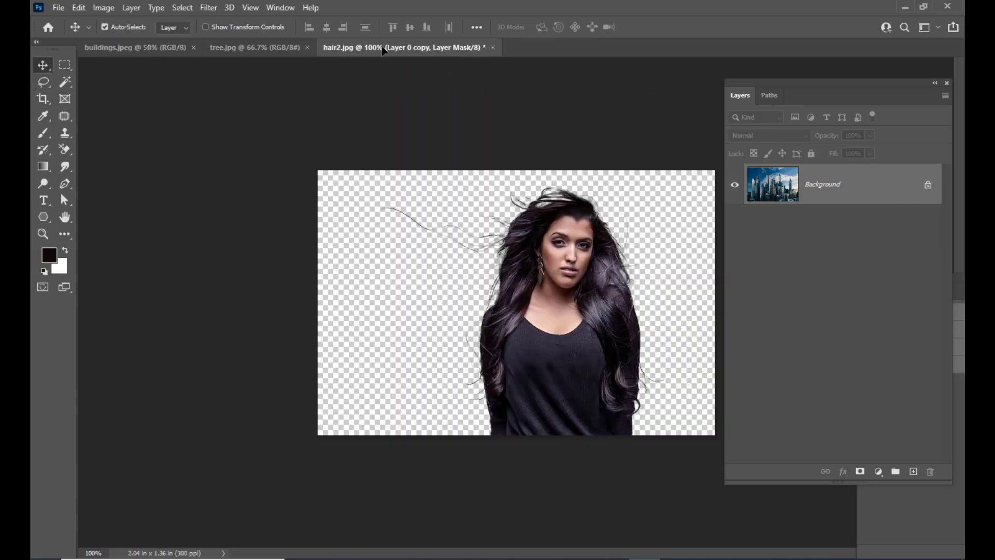
{"action": "left_click_drag", "start_coordinate": [534, 295], "coordinate": [535, 295]}
{"action": "left_click_drag", "start_coordinate": [657, 240], "coordinate": [591, 282]}
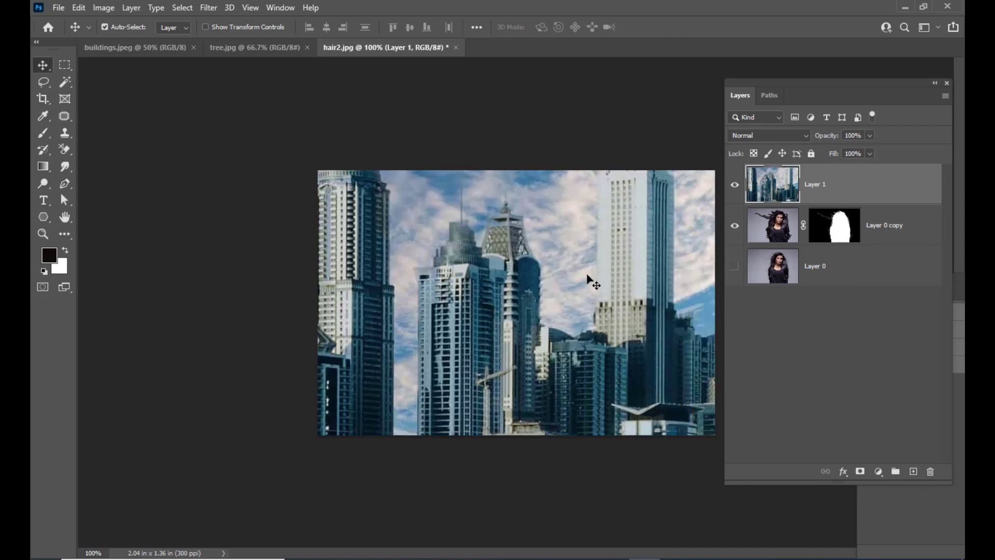
Scale the buildings layer down to about 34.7% so the skyline just covers the canvas
{"action": "key", "text": "ctrl+t"}
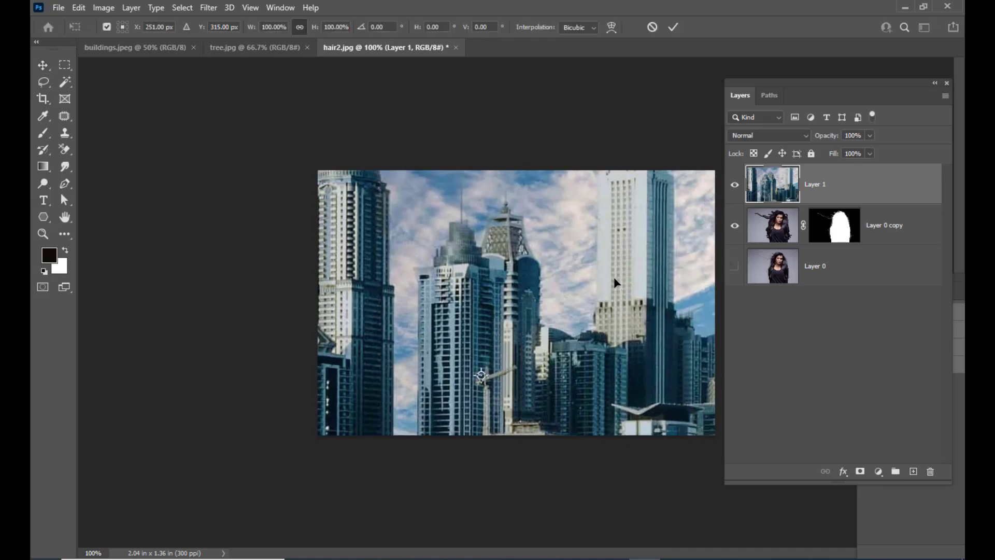
{"action": "key", "text": "ctrl+minus"}
{"action": "key", "text": "ctrl+minus"}
{"action": "key", "text": "ctrl+minus"}
{"action": "key", "text": "ctrl+minus"}
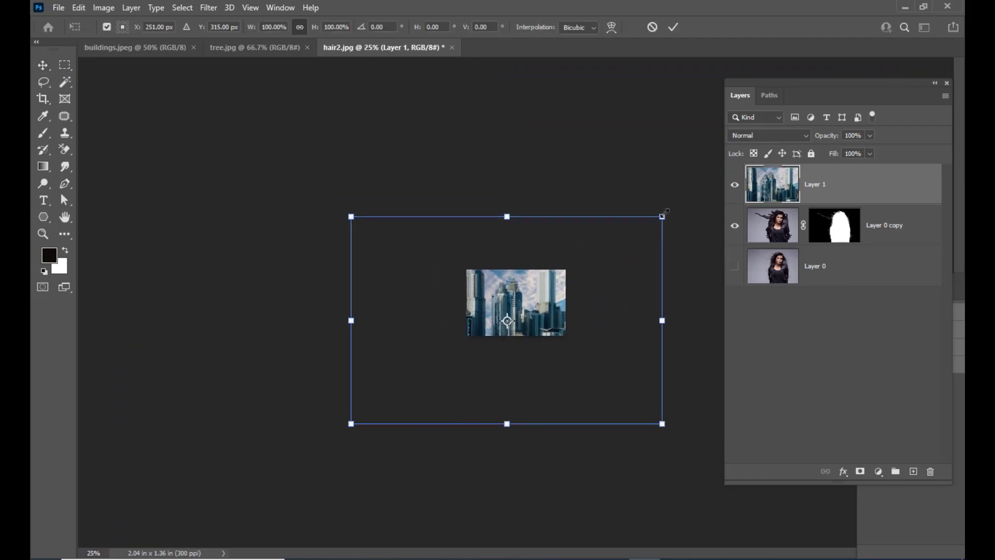
{"action": "left_click_drag", "start_coordinate": [664, 214], "coordinate": [575, 267]}
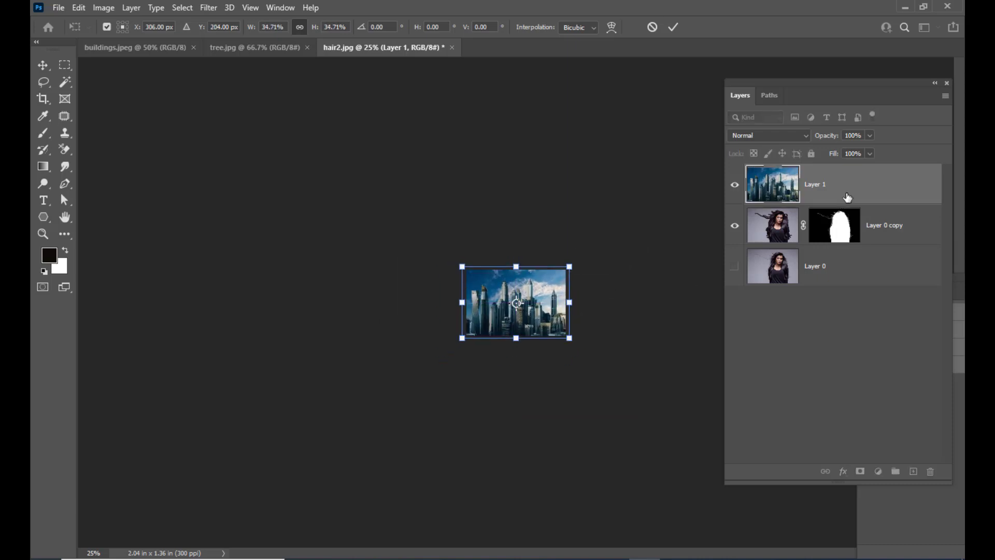
{"action": "key", "text": "Return"}
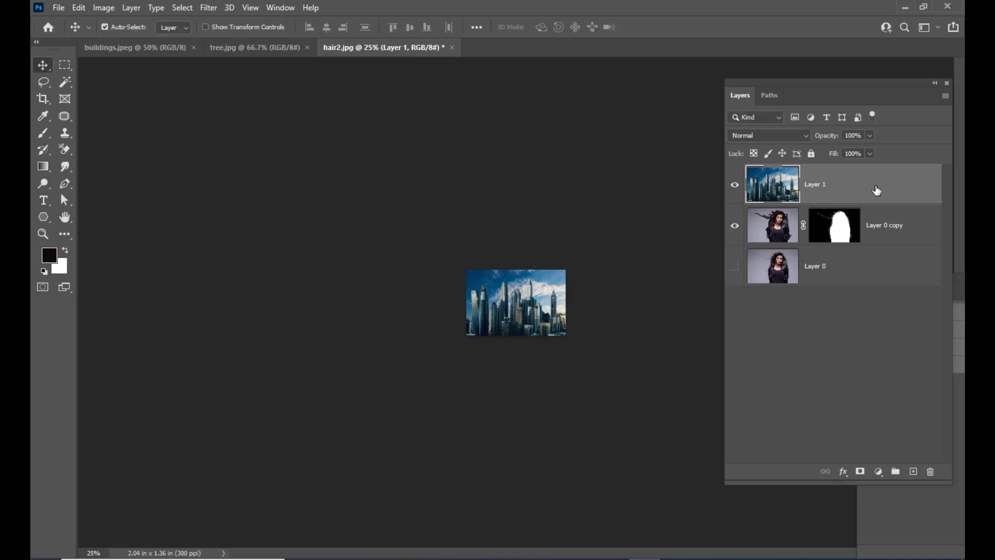
Move the buildings layer beneath the woman's masked layer so it serves as her background
{"action": "left_click_drag", "start_coordinate": [877, 191], "coordinate": [877, 248]}
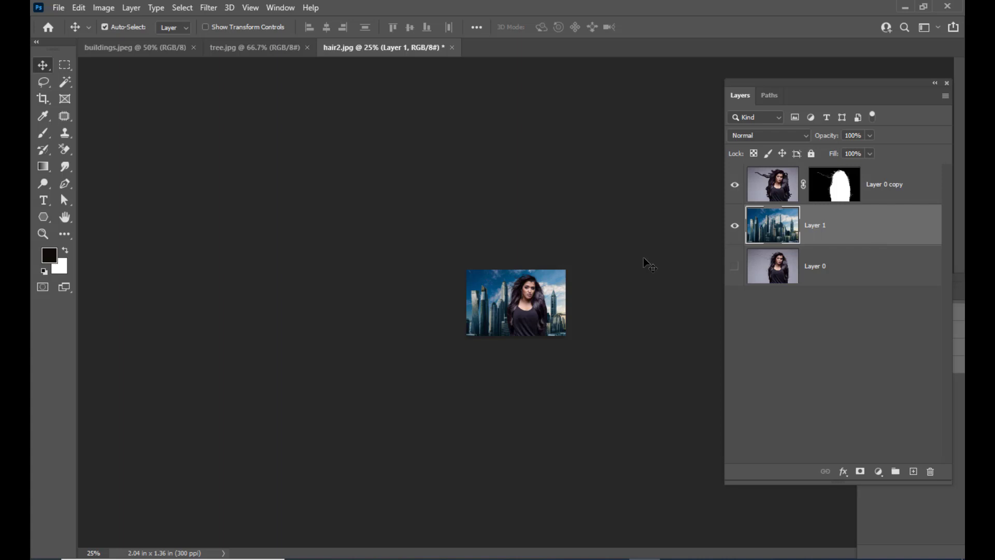
{"action": "key", "text": "ctrl+plus"}
{"action": "key", "text": "ctrl+plus"}
{"action": "key", "text": "ctrl+plus"}
{"action": "key", "text": "ctrl+plus"}
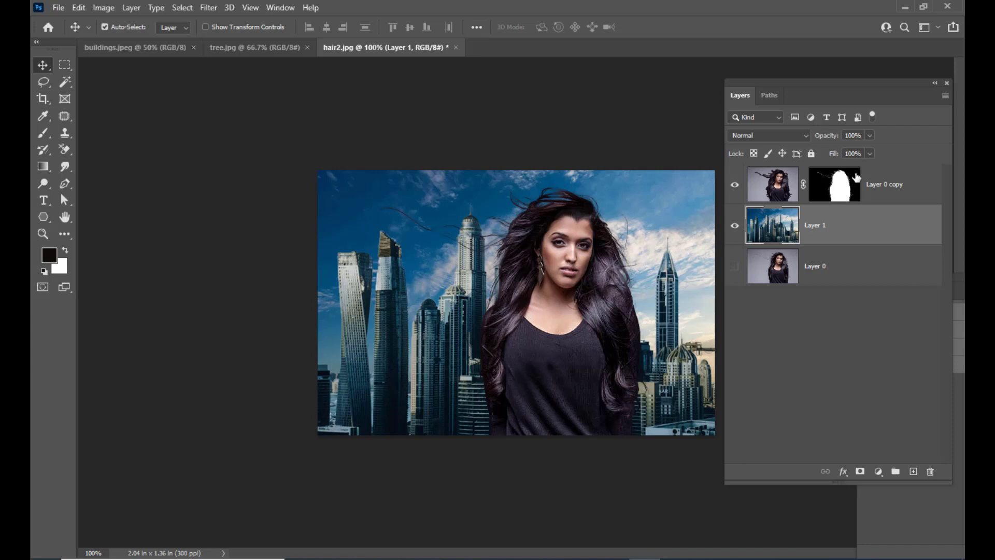
Add a black-filled layer between the woman and the buildings to check her hair edges, and delete it
{"action": "left_click_drag", "start_coordinate": [807, 80], "coordinate": [798, 85]}
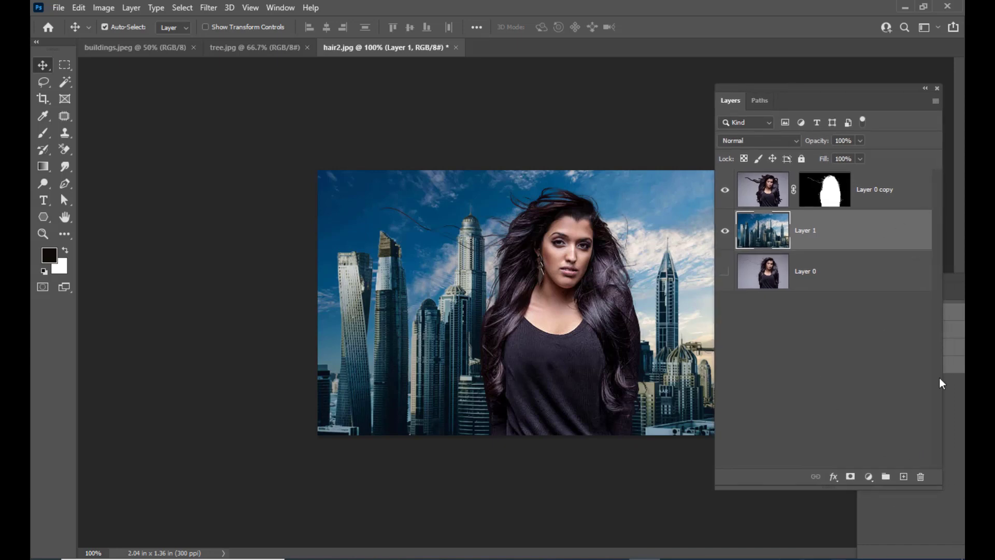
{"action": "left_click", "coordinate": [887, 196]}
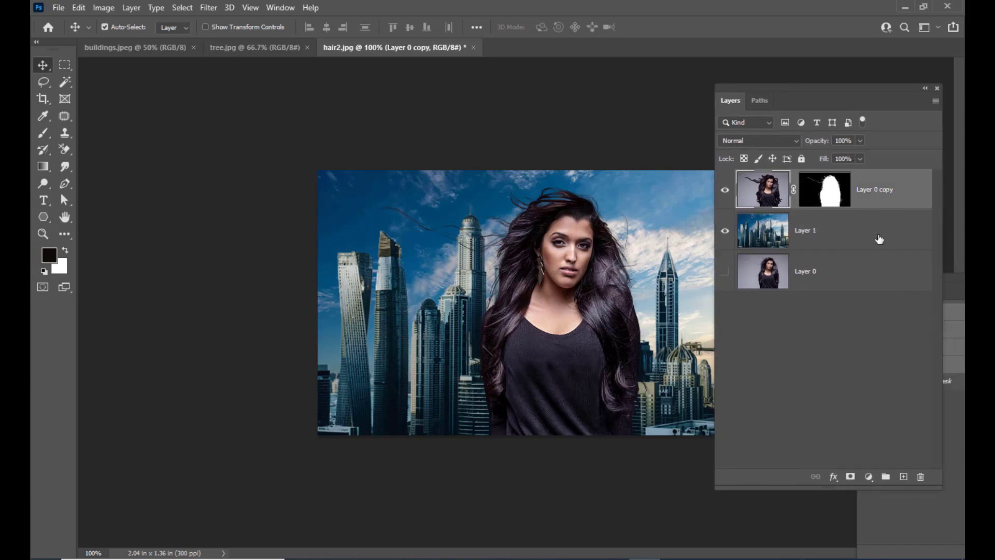
{"action": "left_click", "coordinate": [880, 239]}
{"action": "left_click", "coordinate": [903, 476]}
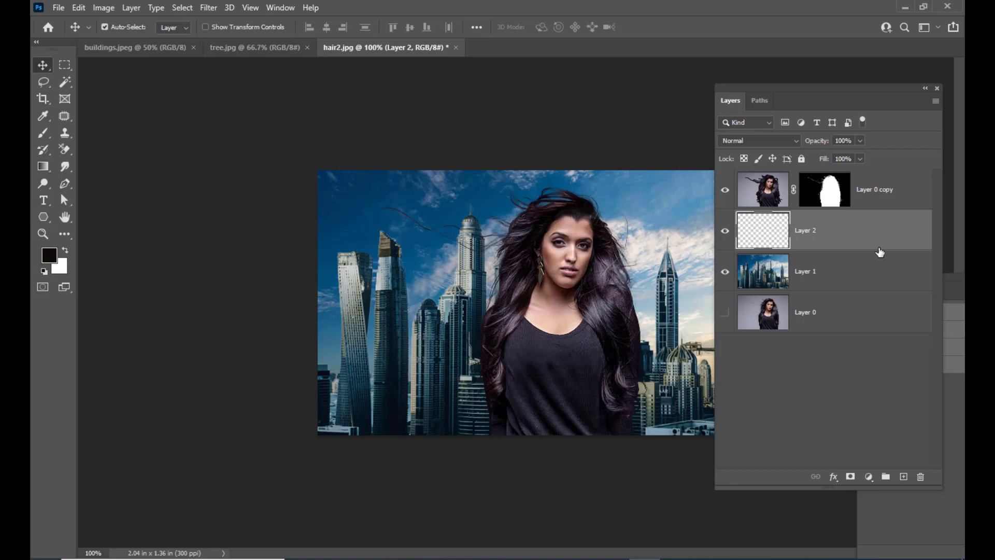
{"action": "key", "text": "alt+BackSpace"}
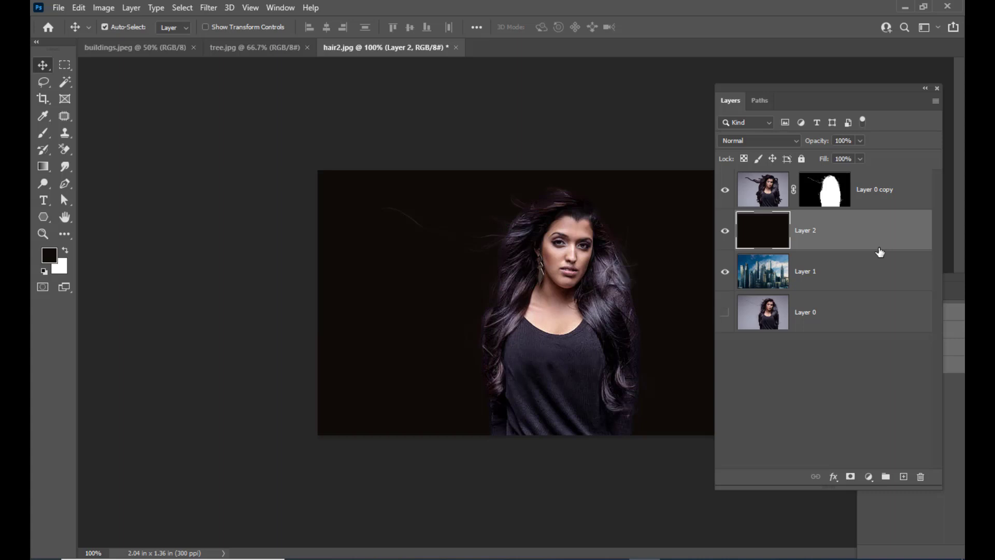
{"action": "left_click", "coordinate": [920, 477]}
{"action": "left_click", "coordinate": [438, 216]}
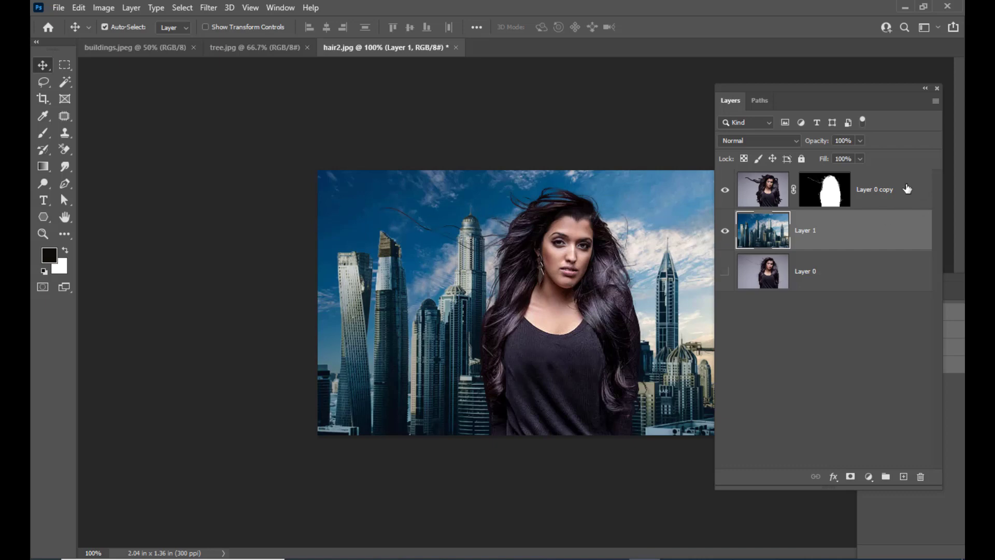
Duplicate the masked woman layer, Layer 0 copy, in the hair2 document
{"action": "left_click", "coordinate": [887, 194]}
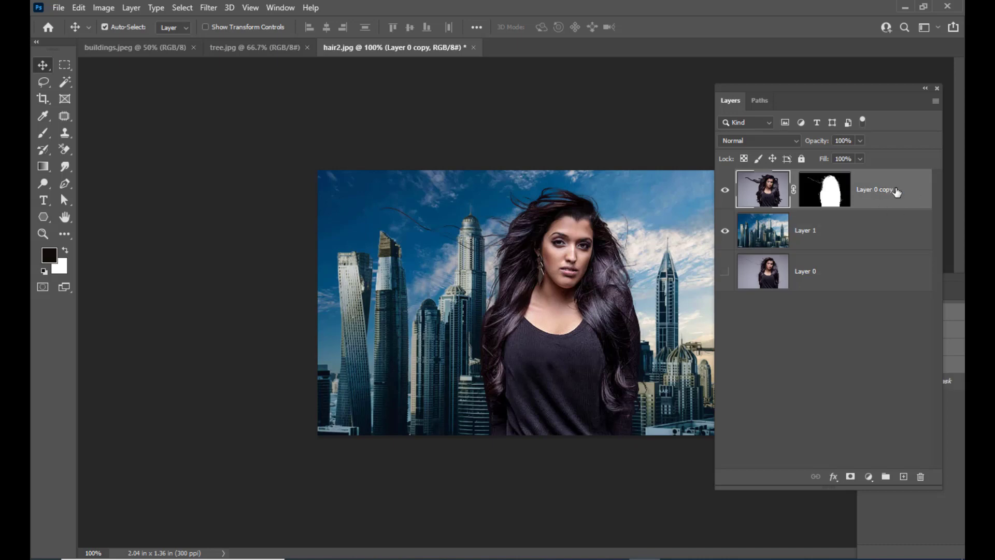
{"action": "key", "text": "ctrl+j"}
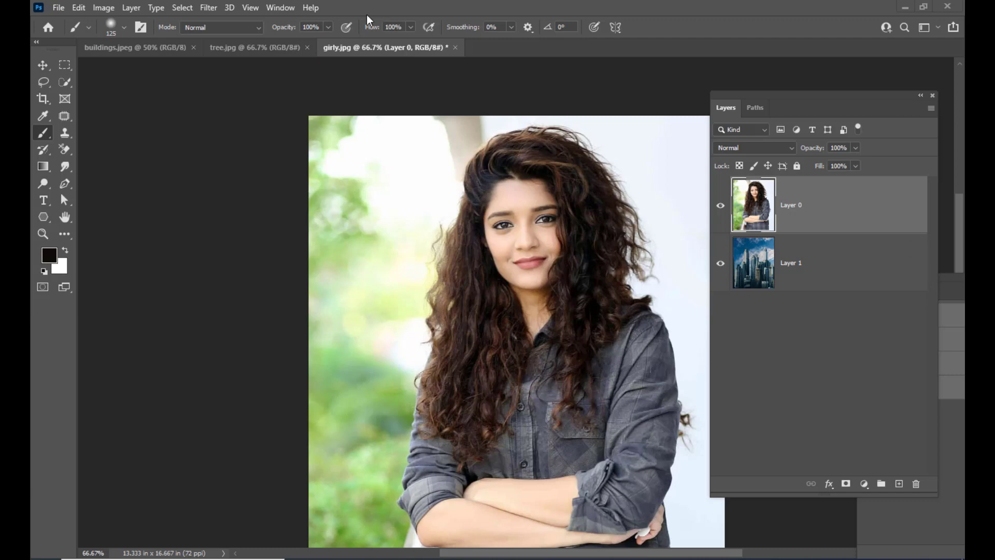
Select the curly-haired woman on Layer 0 in Select and Mask using Select Subject and Refine Hair
{"action": "left_click", "coordinate": [188, 12]}
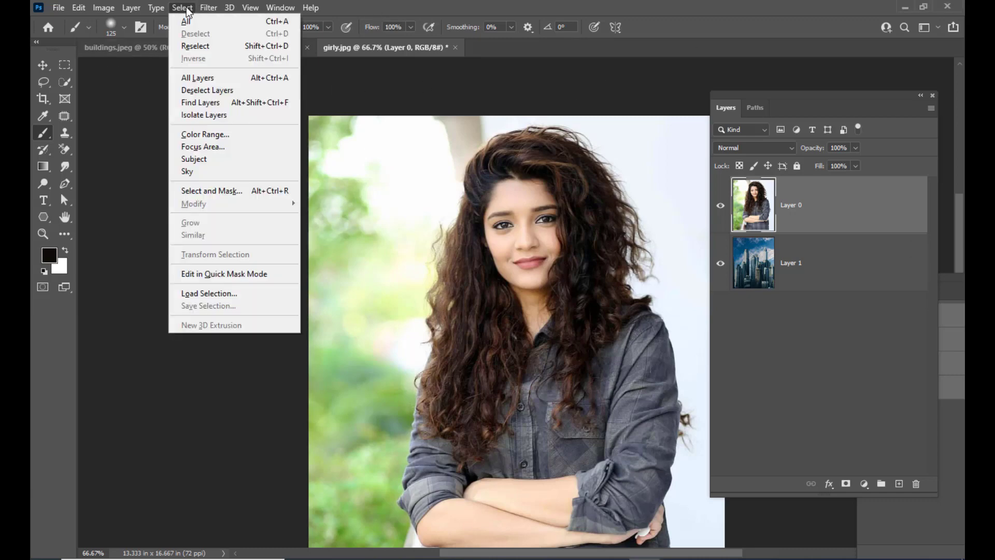
{"action": "left_click", "coordinate": [229, 192]}
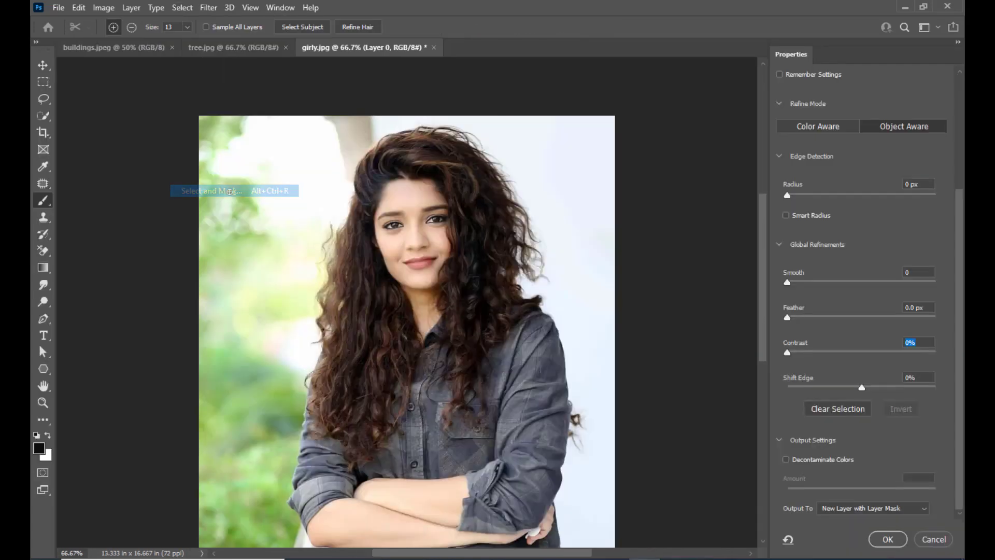
{"action": "left_click", "coordinate": [306, 31]}
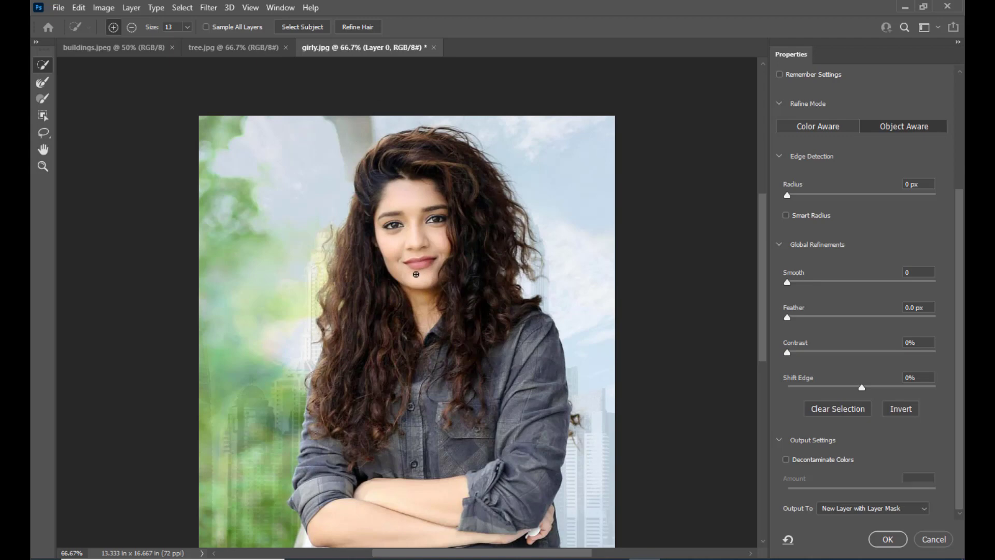
{"action": "left_click", "coordinate": [358, 32]}
Output the curly-haired woman's selection as a Layer Mask on Layer 0
{"action": "left_click", "coordinate": [848, 509]}
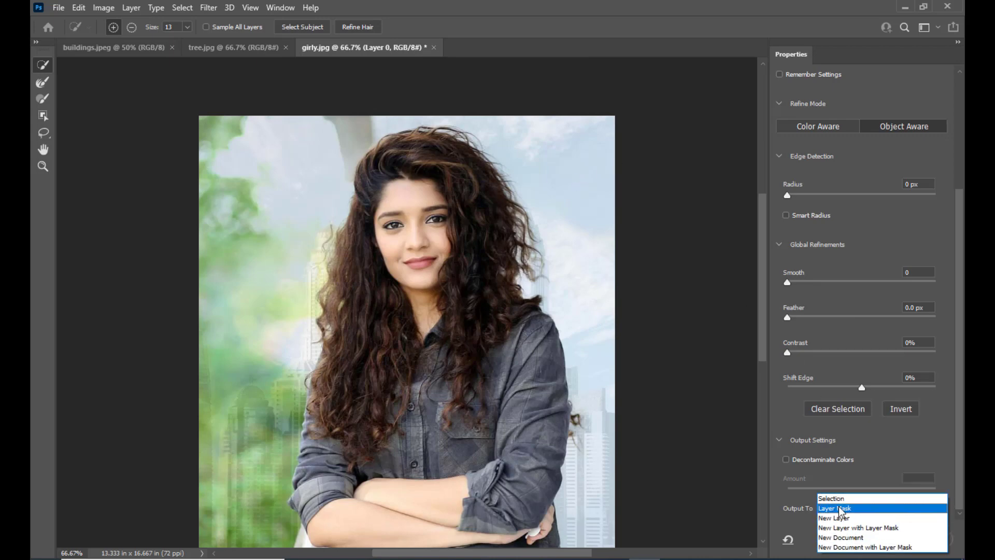
{"action": "left_click", "coordinate": [841, 508]}
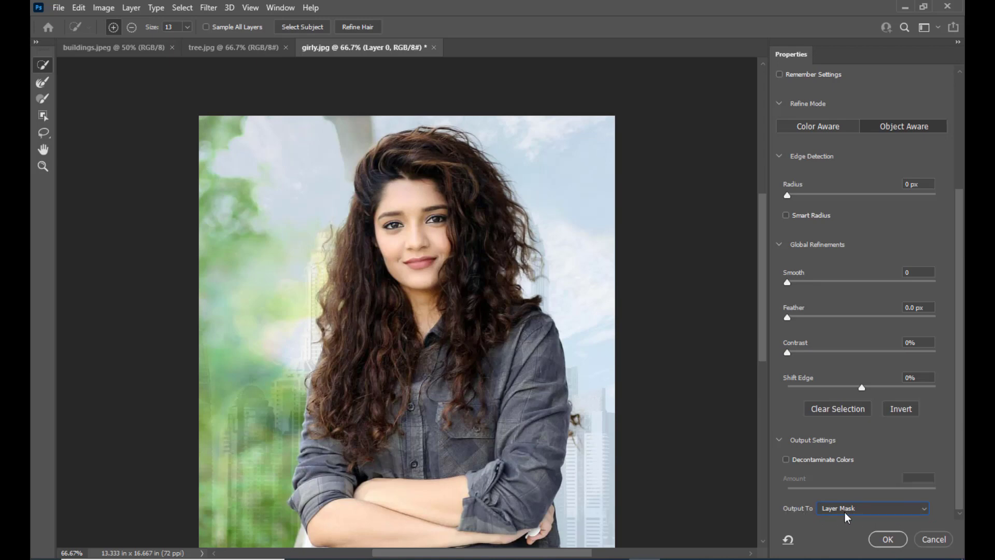
{"action": "left_click", "coordinate": [888, 539]}
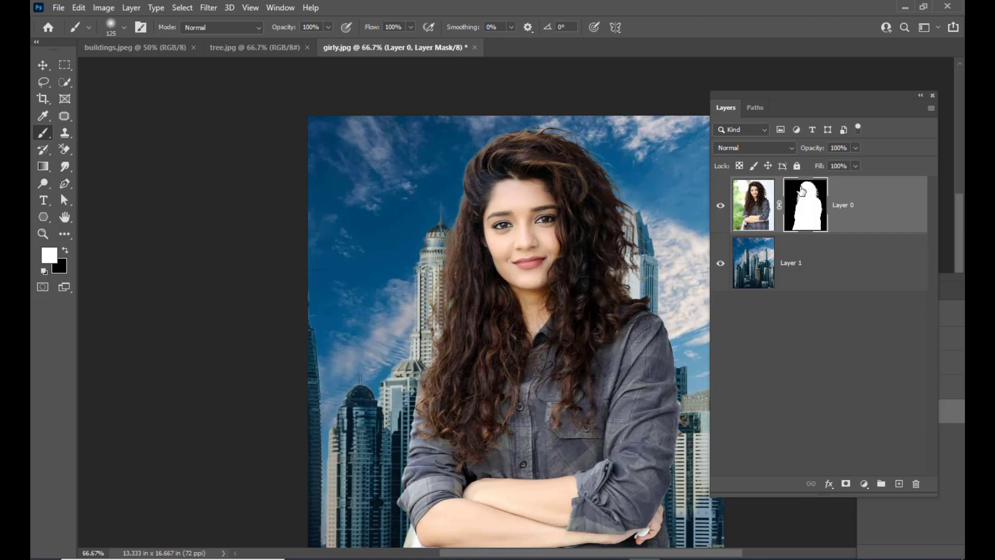
Isolate Layer 0's mask and paint its gray patches inside the hair white with a 60 px brush, returning to the normal image view
{"action": "left_click_drag", "start_coordinate": [764, 94], "coordinate": [760, 96]}
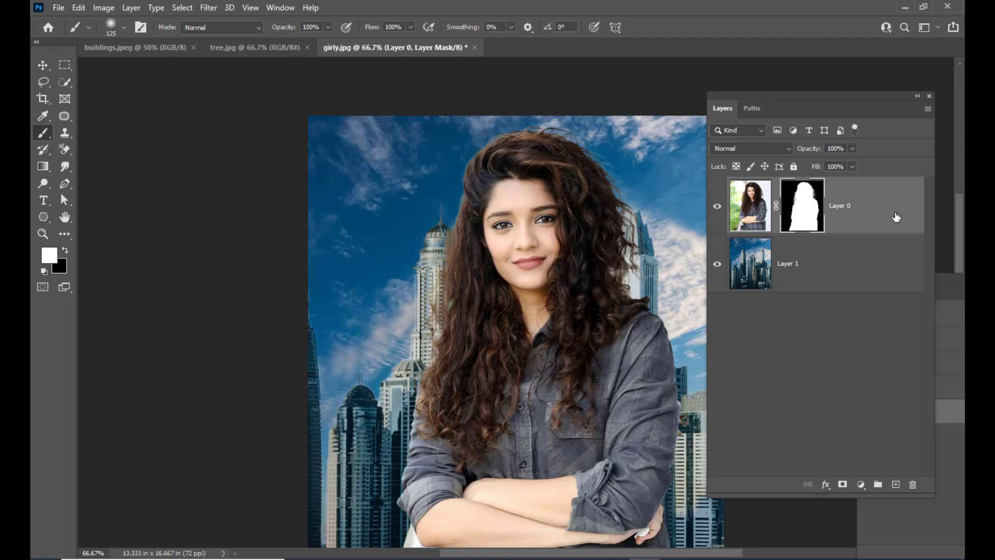
{"action": "left_click", "coordinate": [803, 214], "text": "alt"}
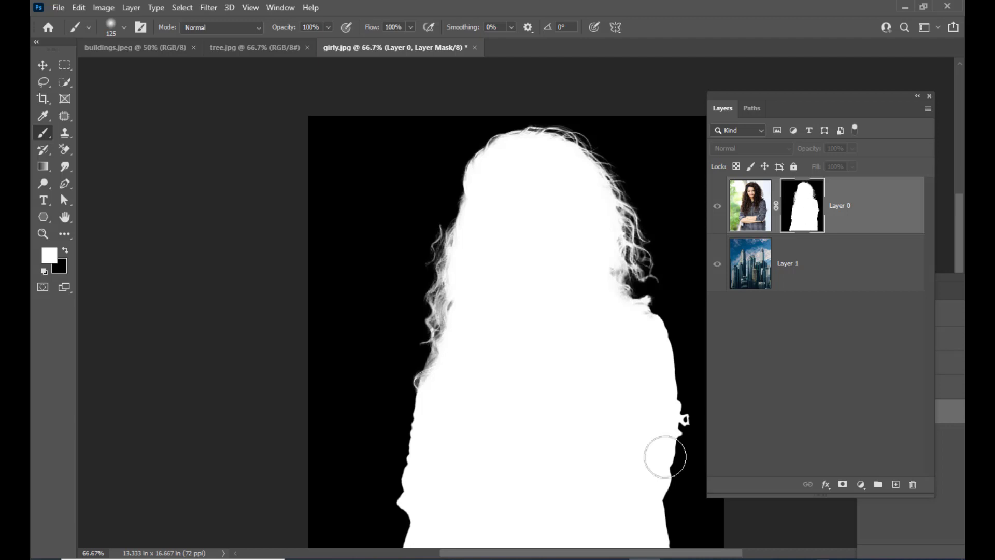
{"action": "key", "text": "bracketleft"}
{"action": "key", "text": "bracketleft"}
{"action": "key", "text": "bracketleft"}
{"action": "key", "text": "bracketleft"}
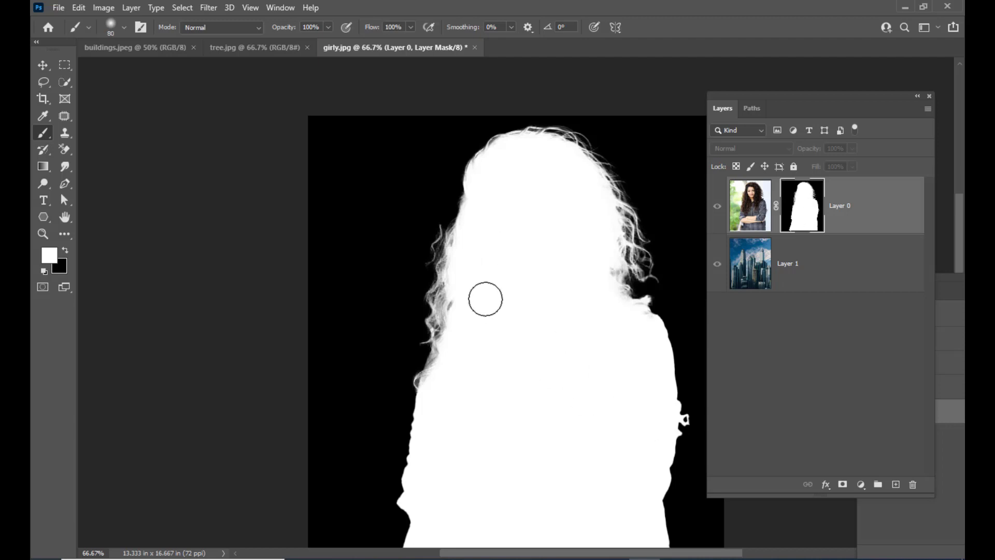
{"action": "key", "text": "bracketright"}
{"action": "key", "text": "bracketright"}
{"action": "key", "text": "bracketleft"}
{"action": "key", "text": "bracketleft"}
{"action": "key", "text": "bracketleft"}
{"action": "mouse_move", "coordinate": [461, 304]}
{"action": "left_mouse_down"}
{"action": "mouse_move", "coordinate": [455, 292]}
{"action": "mouse_move", "coordinate": [449, 312]}
{"action": "mouse_move", "coordinate": [447, 303]}
{"action": "mouse_move", "coordinate": [447, 335]}
{"action": "mouse_move", "coordinate": [518, 333]}
{"action": "mouse_move", "coordinate": [596, 280]}
{"action": "mouse_move", "coordinate": [640, 319]}
{"action": "left_mouse_up"}
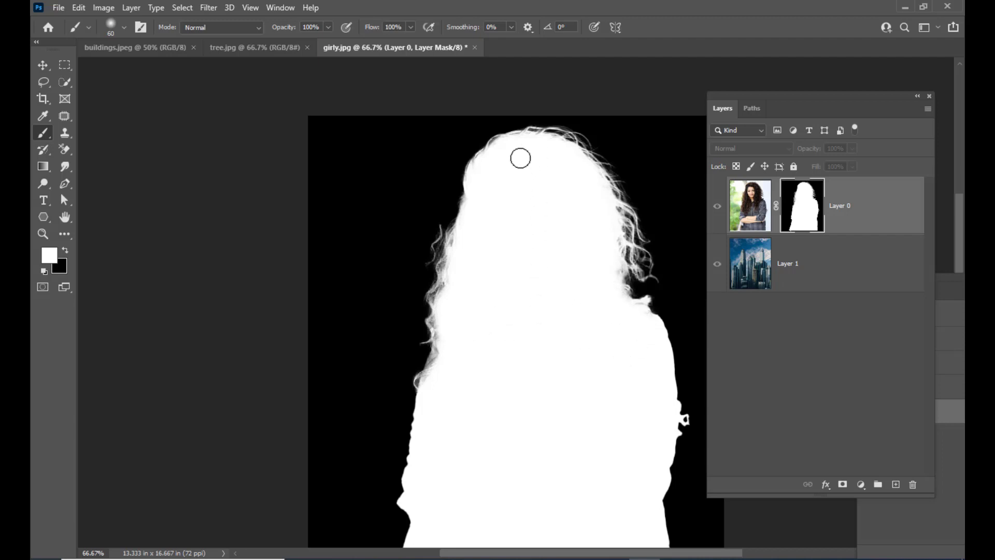
{"action": "left_click", "coordinate": [806, 218], "text": "alt"}
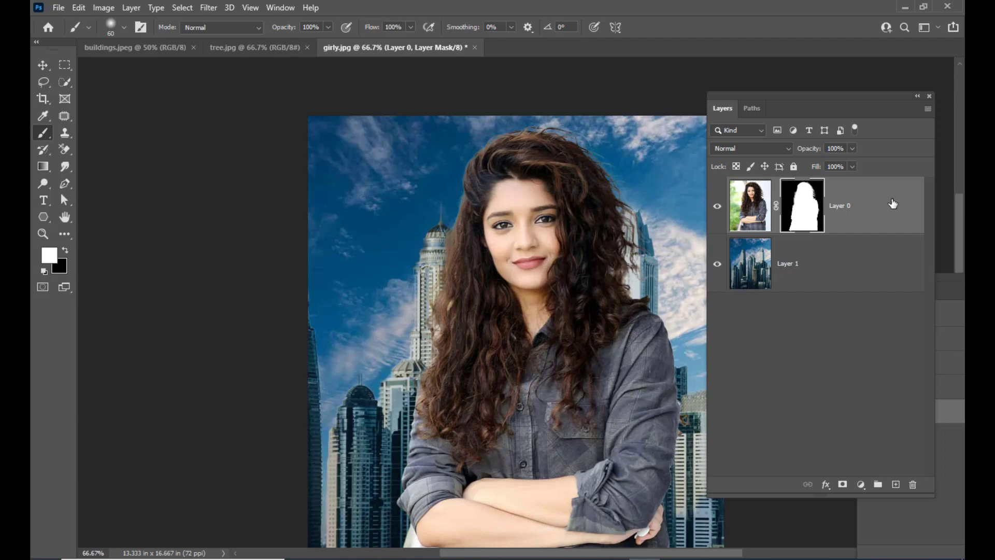
Duplicate the curly-haired woman's masked Layer 0 above the original and swap the foreground and background colors
{"action": "key", "text": "ctrl+j"}
{"action": "key", "text": "x"}
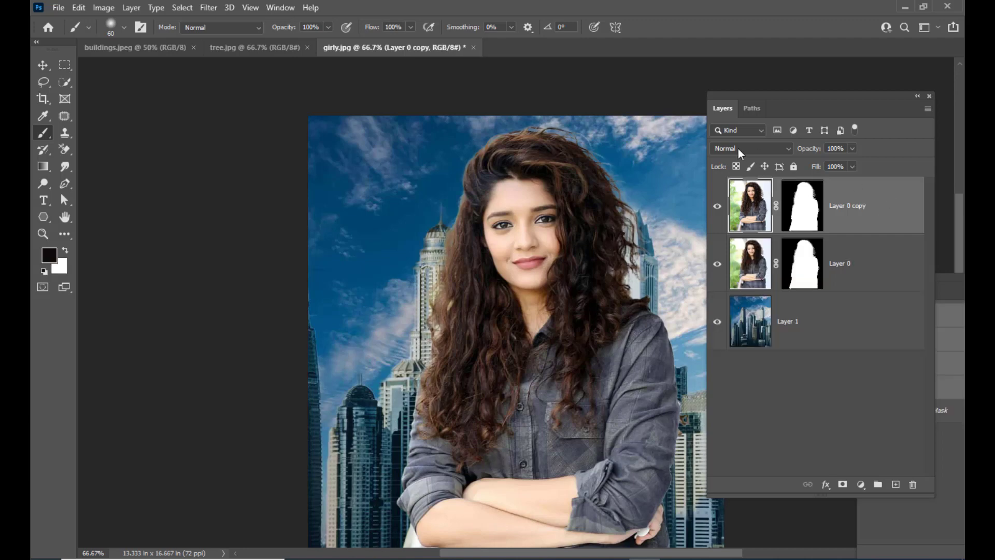
Try the Multiply blend mode on the duplicated woman layer and return it to Normal
{"action": "left_click", "coordinate": [751, 150]}
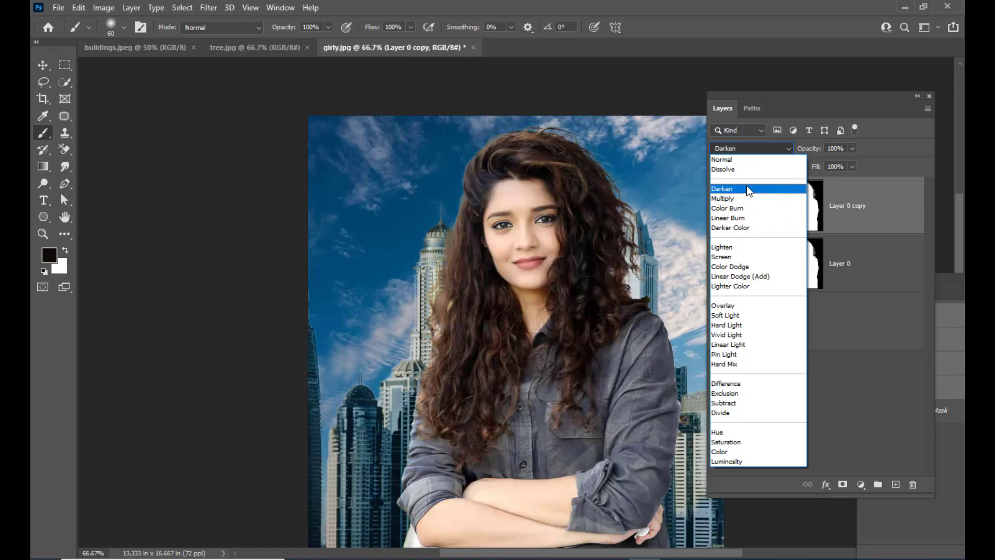
{"action": "left_click", "coordinate": [745, 197]}
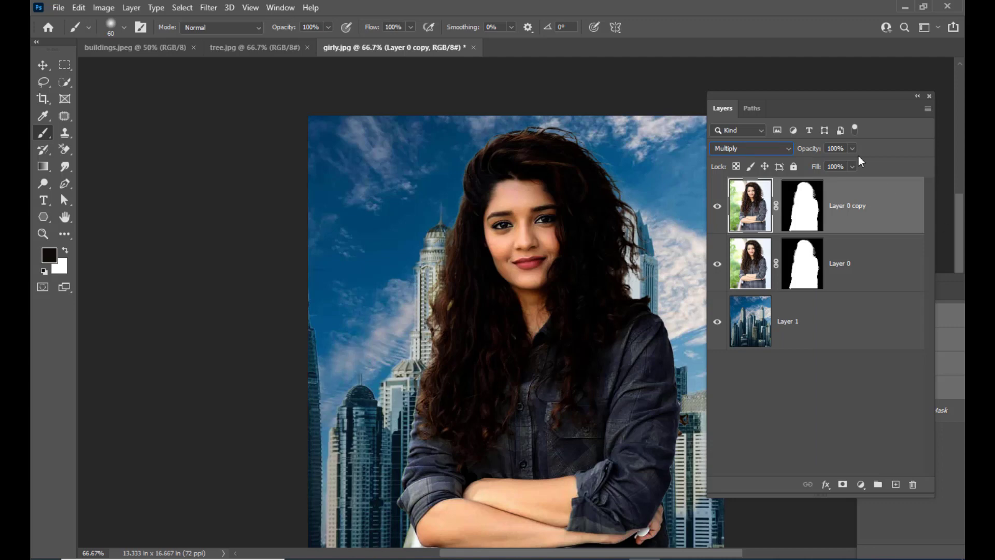
{"action": "left_click", "coordinate": [756, 151]}
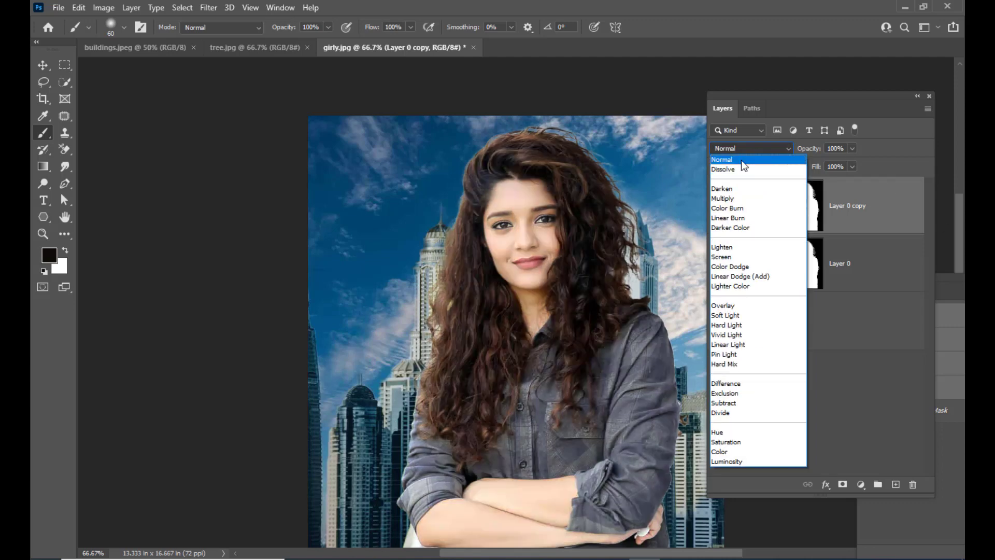
{"action": "left_click", "coordinate": [749, 156]}
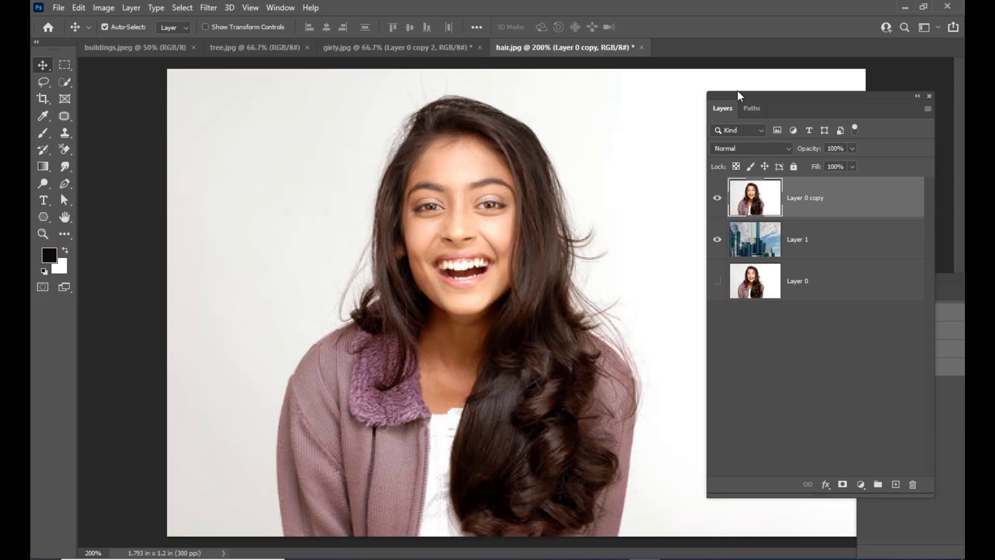
Select the smiling woman on Layer 0 copy of hair.jpg using Select Subject
{"action": "left_click_drag", "start_coordinate": [738, 92], "coordinate": [726, 94]}
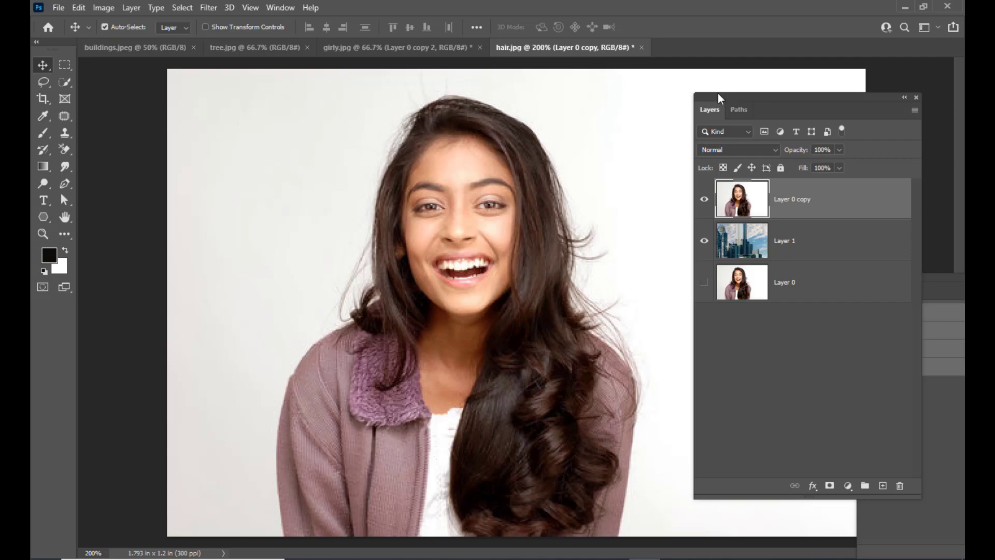
{"action": "left_click_drag", "start_coordinate": [717, 94], "coordinate": [713, 94]}
{"action": "left_click", "coordinate": [182, 8]}
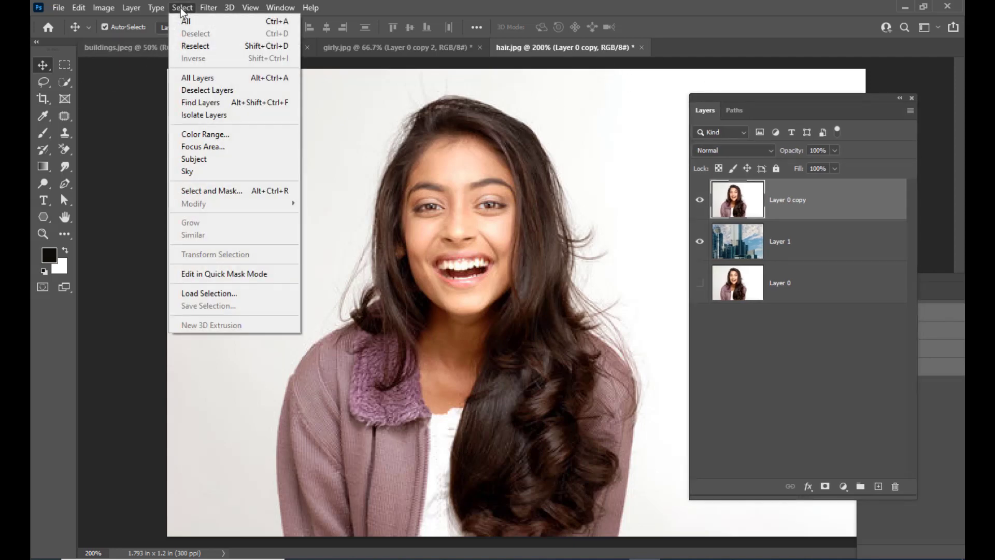
{"action": "left_click", "coordinate": [202, 164]}
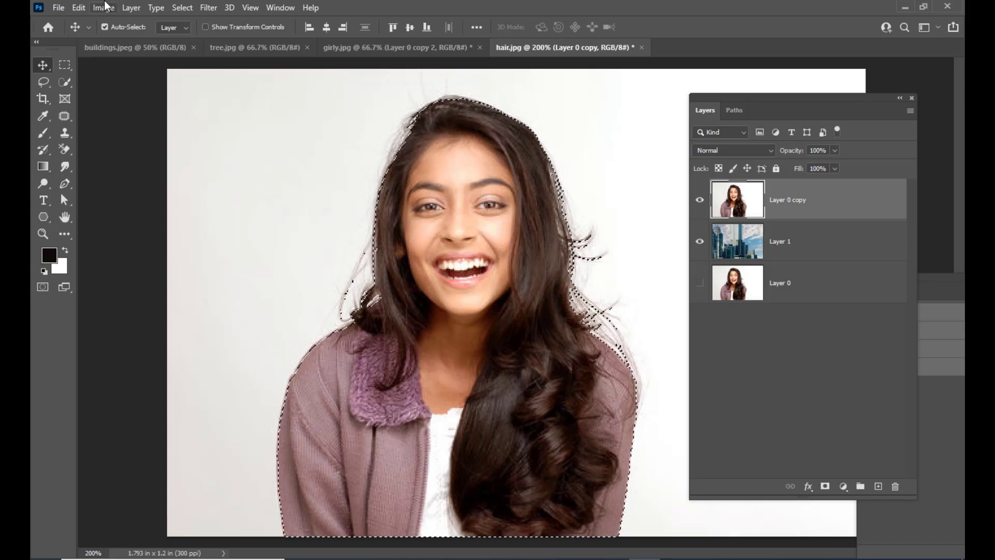
Open the legacy Refine Edge dialog for the smiling woman's selection and enable Smart Radius with a 7.7 px radius
{"action": "left_click", "coordinate": [179, 8]}
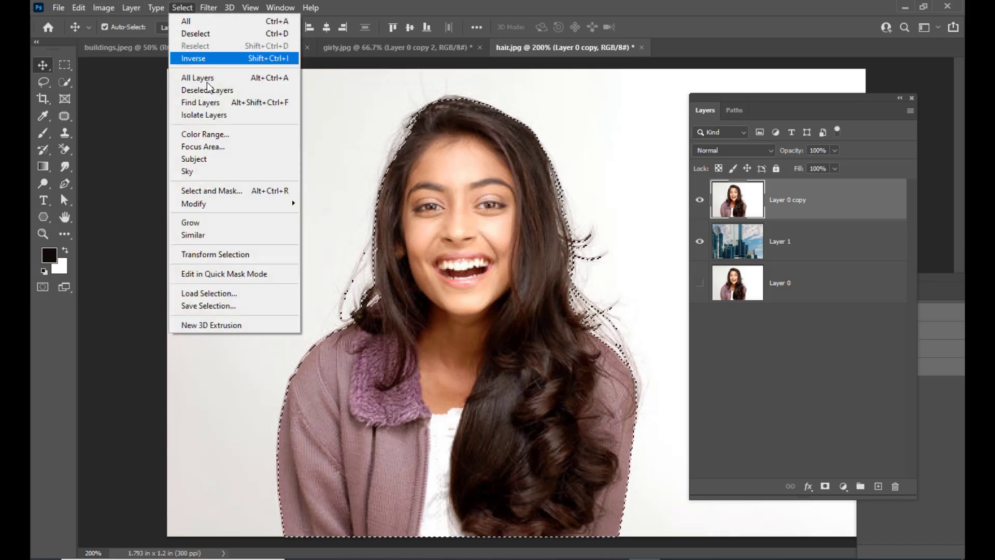
{"action": "left_click", "coordinate": [245, 191], "text": "shift"}
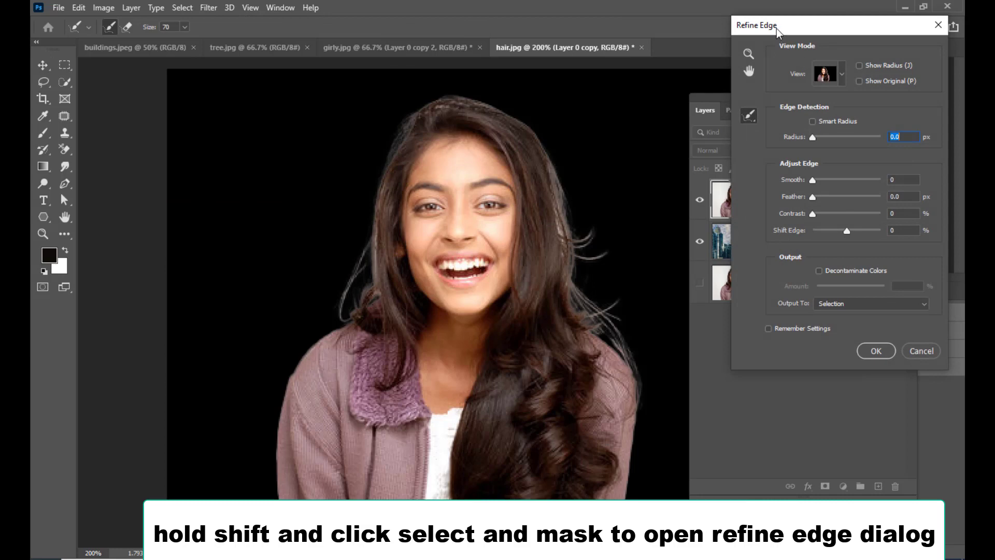
{"action": "left_click_drag", "start_coordinate": [778, 30], "coordinate": [717, 83]}
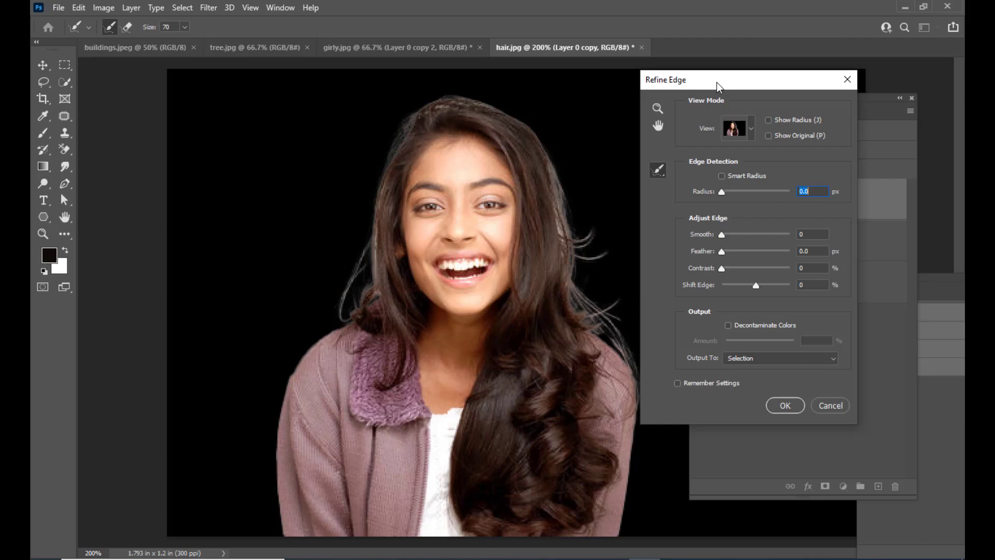
{"action": "left_click_drag", "start_coordinate": [717, 83], "coordinate": [682, 75]}
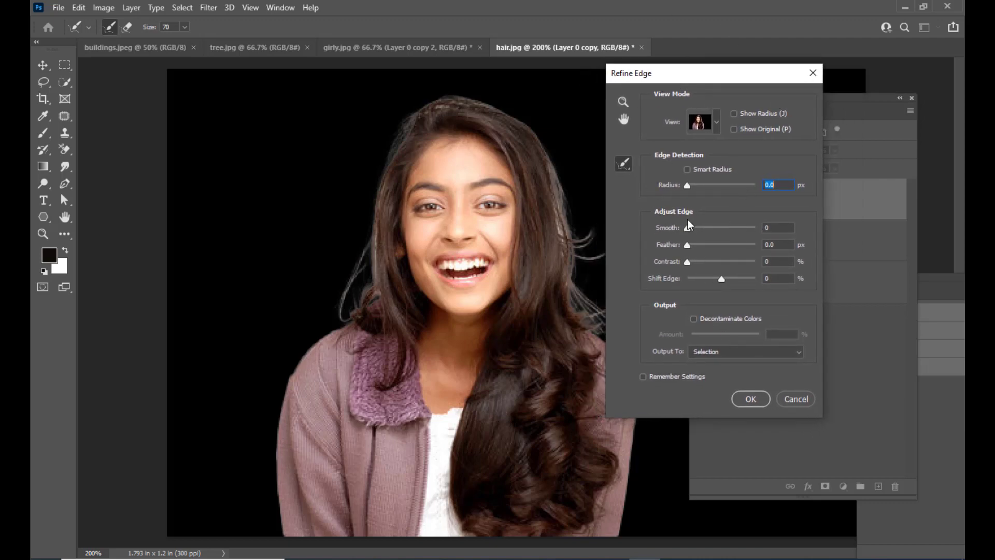
{"action": "left_click_drag", "start_coordinate": [678, 76], "coordinate": [730, 69]}
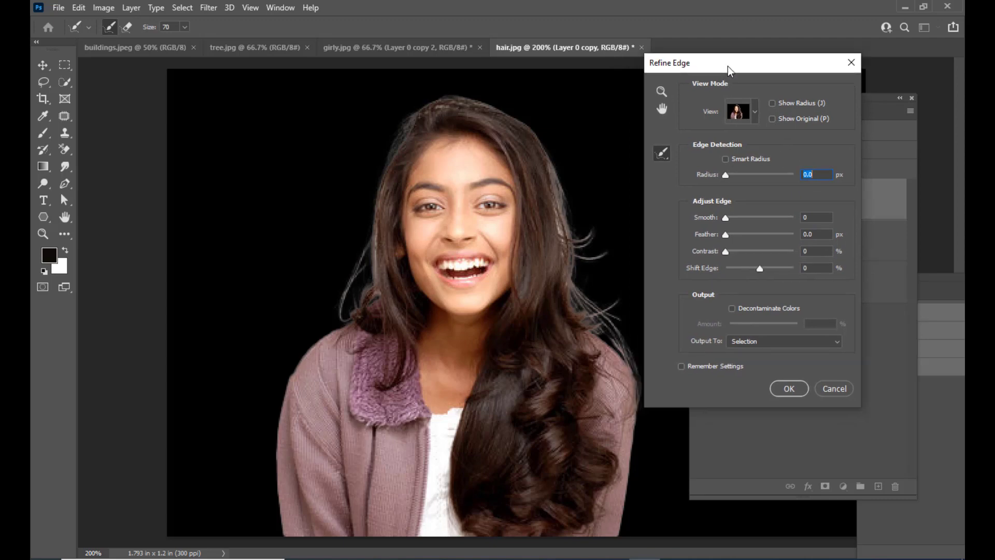
{"action": "left_click_drag", "start_coordinate": [730, 69], "coordinate": [726, 68]}
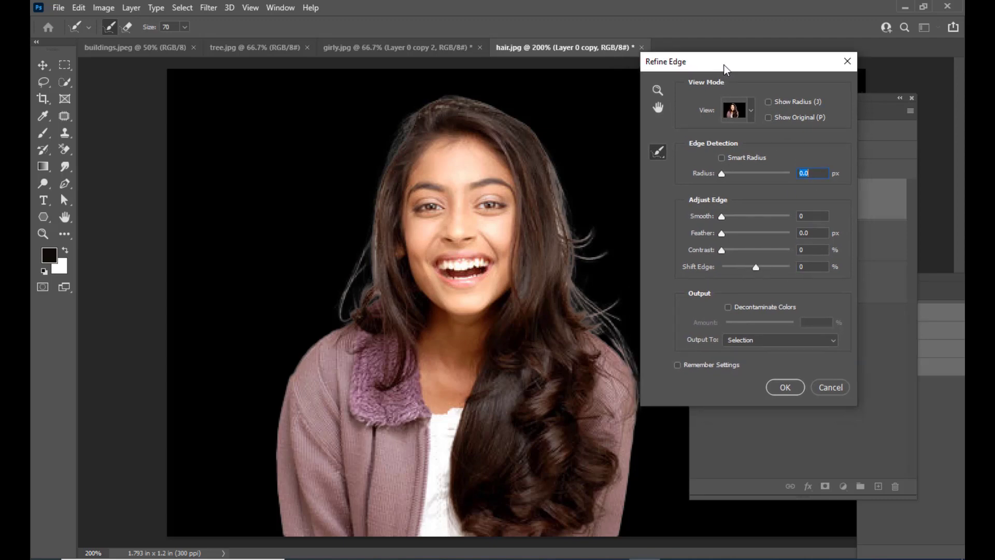
{"action": "left_click", "coordinate": [723, 158]}
{"action": "left_click_drag", "start_coordinate": [723, 178], "coordinate": [748, 185]}
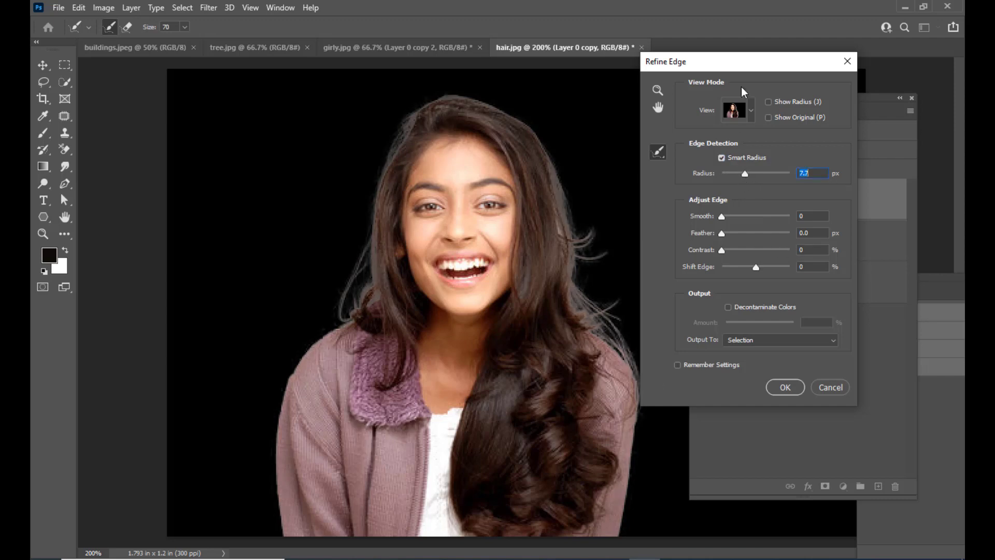
{"action": "left_click_drag", "start_coordinate": [726, 64], "coordinate": [724, 42]}
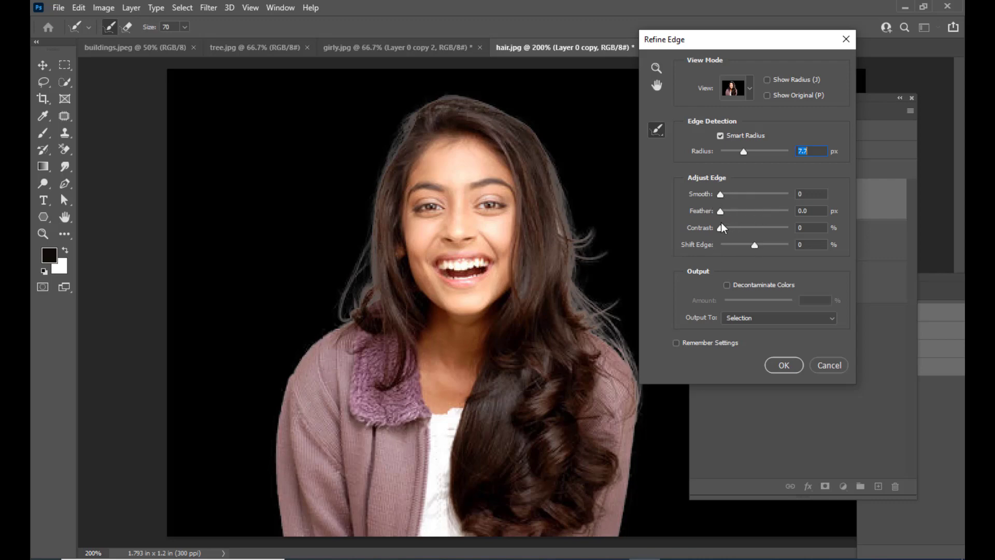
{"action": "left_click_drag", "start_coordinate": [717, 46], "coordinate": [727, 34]}
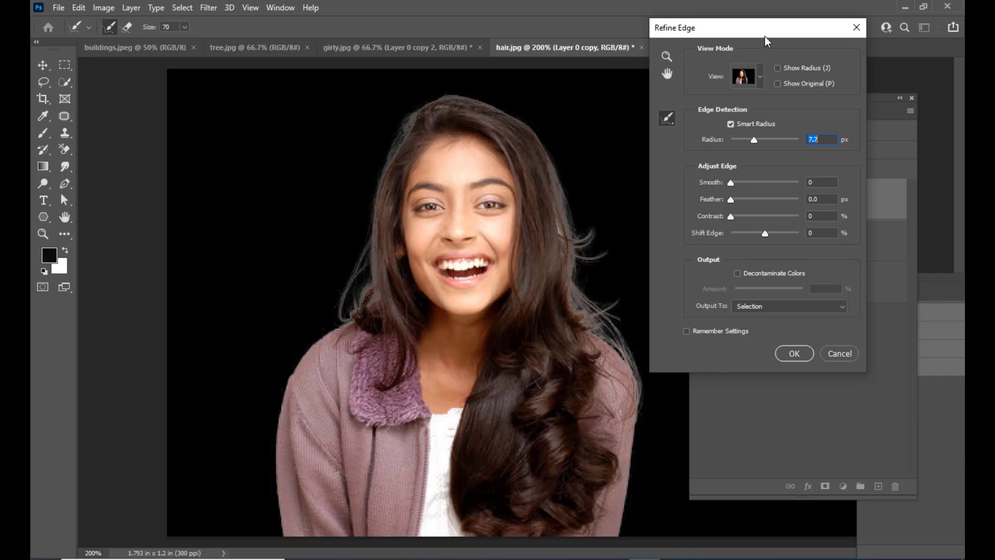
Enable Decontaminate Colors at 50% in Refine Edge and set the output to New Layer with Layer Mask
{"action": "left_click_drag", "start_coordinate": [766, 40], "coordinate": [759, 30]}
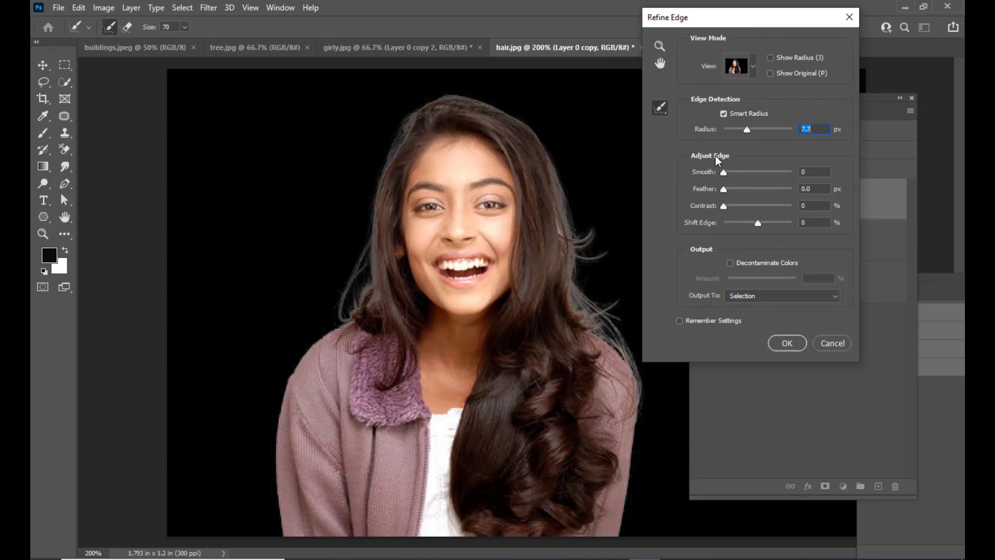
{"action": "left_click", "coordinate": [731, 263]}
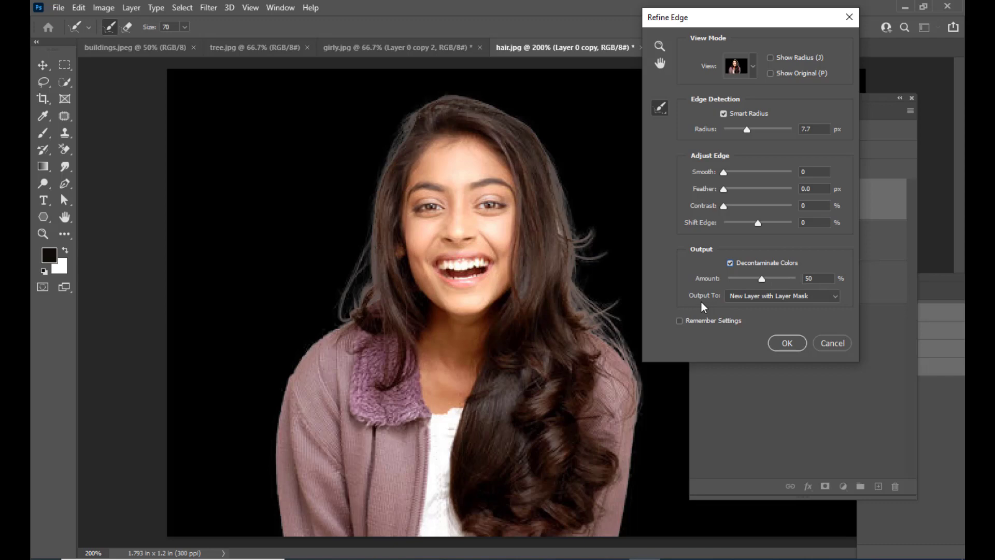
{"action": "left_click", "coordinate": [755, 300]}
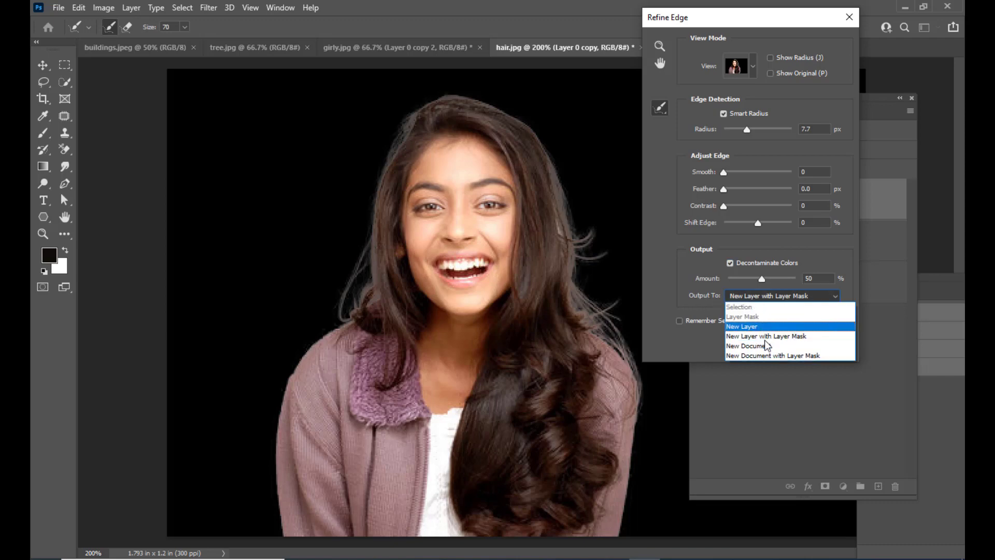
{"action": "left_click", "coordinate": [767, 330]}
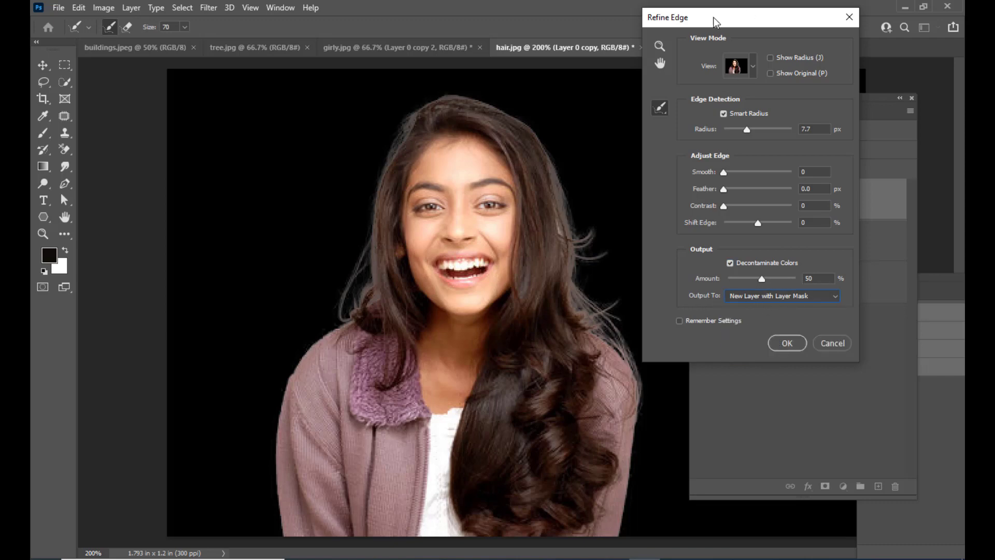
Brush along the outer hair edges of the smiling woman with the Refine Radius tool at size 35
{"action": "mouse_move", "coordinate": [715, 20]}
{"action": "left_mouse_down"}
{"action": "mouse_move", "coordinate": [693, 27]}
{"action": "mouse_move", "coordinate": [701, 34]}
{"action": "left_mouse_up"}
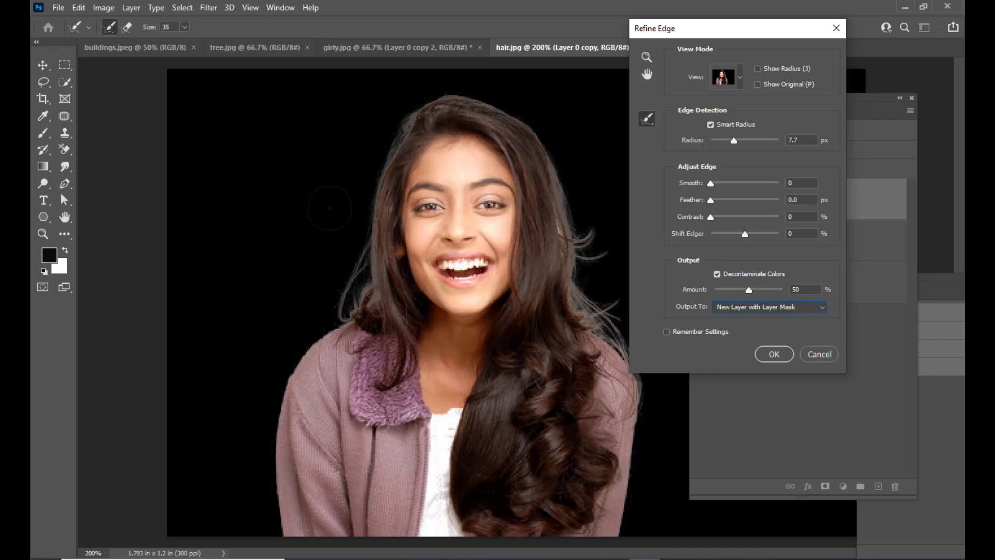
{"action": "left_click_drag", "start_coordinate": [653, 30], "coordinate": [666, 23]}
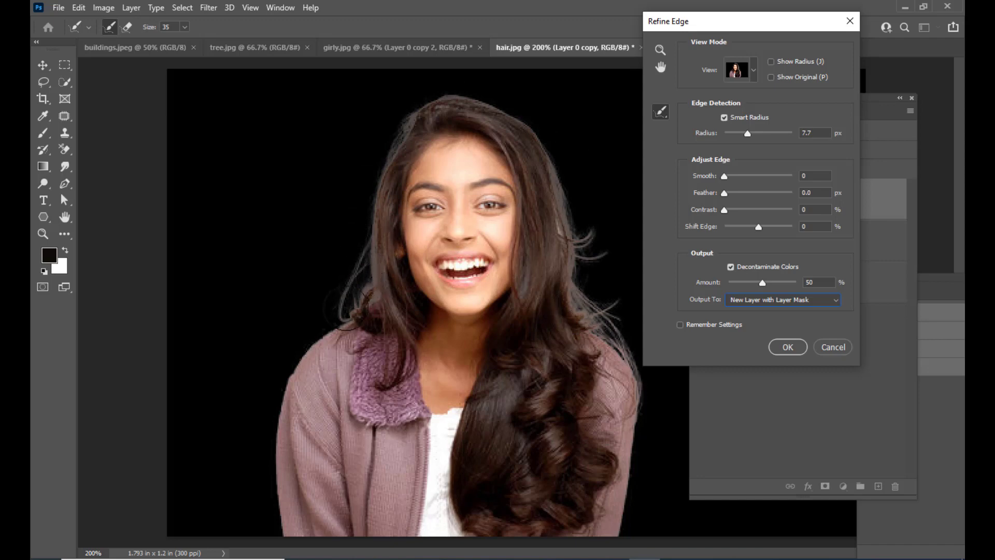
{"action": "mouse_move", "coordinate": [342, 319]}
{"action": "left_mouse_down"}
{"action": "mouse_move", "coordinate": [367, 284]}
{"action": "mouse_move", "coordinate": [374, 180]}
{"action": "mouse_move", "coordinate": [396, 128]}
{"action": "mouse_move", "coordinate": [422, 111]}
{"action": "mouse_move", "coordinate": [487, 101]}
{"action": "mouse_move", "coordinate": [537, 126]}
{"action": "mouse_move", "coordinate": [556, 156]}
{"action": "mouse_move", "coordinate": [583, 285]}
{"action": "mouse_move", "coordinate": [647, 380]}
{"action": "left_mouse_up"}
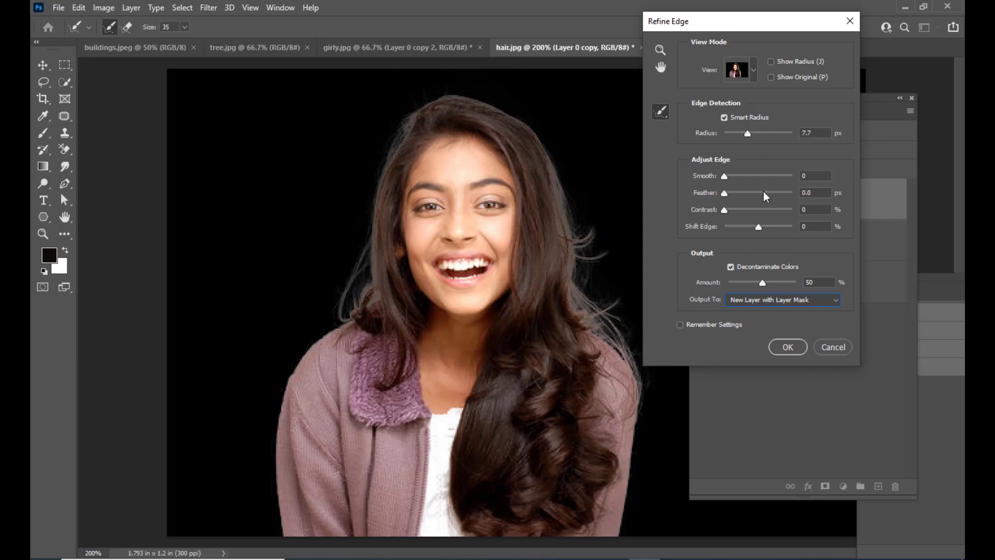
Set the edge contrast to 14% and Shift Edge to -12%, and apply Refine Edge
{"action": "left_click_drag", "start_coordinate": [749, 26], "coordinate": [733, 33]}
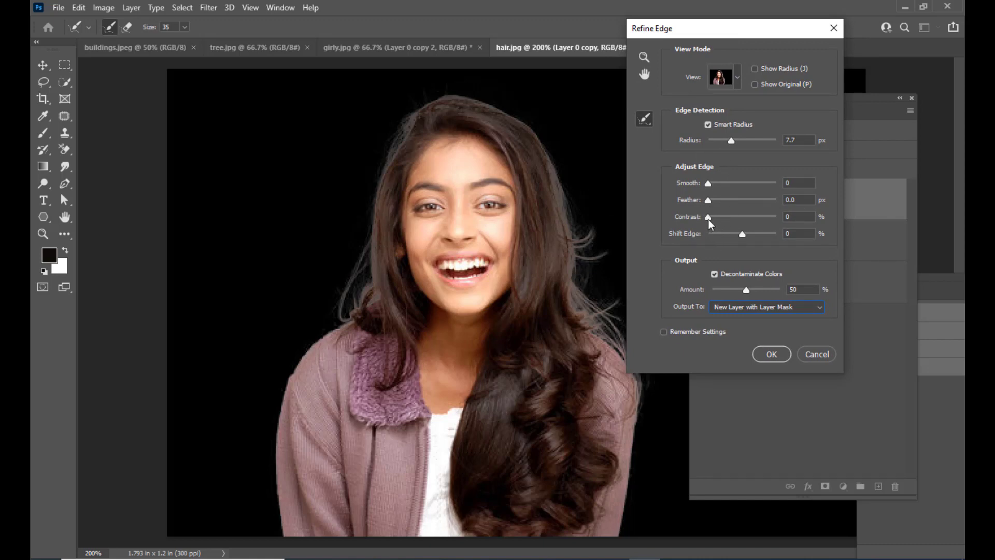
{"action": "left_click_drag", "start_coordinate": [709, 220], "coordinate": [746, 241]}
{"action": "left_click_drag", "start_coordinate": [745, 235], "coordinate": [736, 236]}
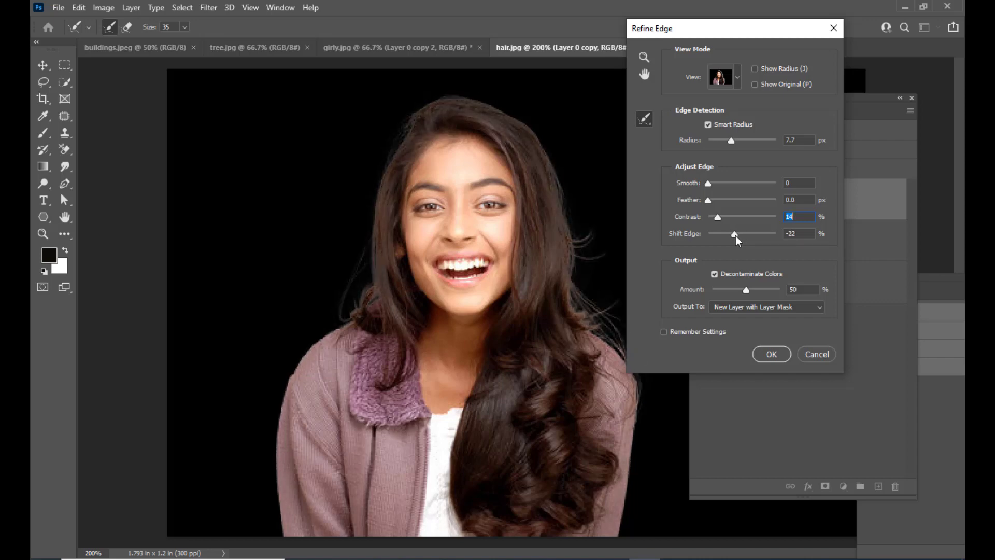
{"action": "key", "text": "Tab"}
{"action": "left_click_drag", "start_coordinate": [735, 235], "coordinate": [738, 236]}
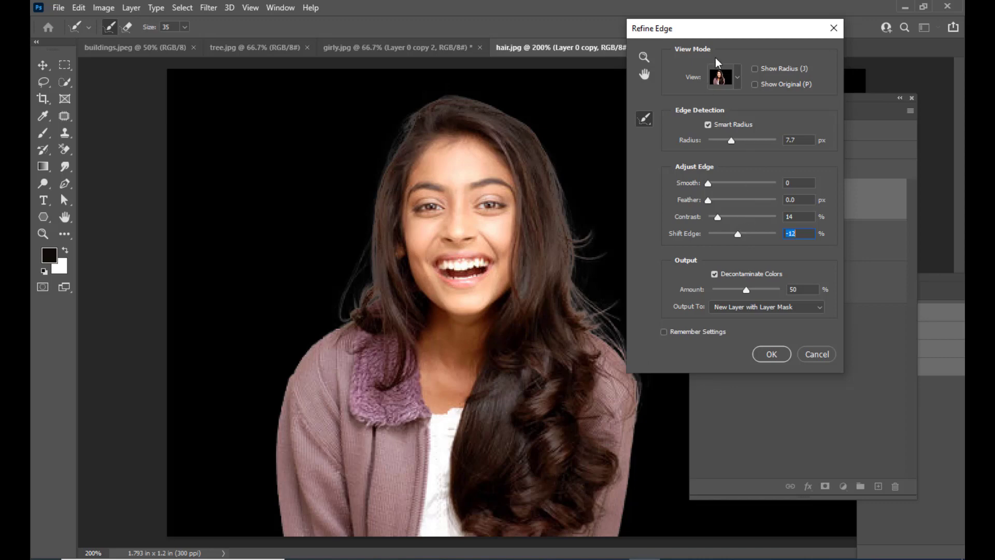
{"action": "left_click_drag", "start_coordinate": [734, 32], "coordinate": [699, 37]}
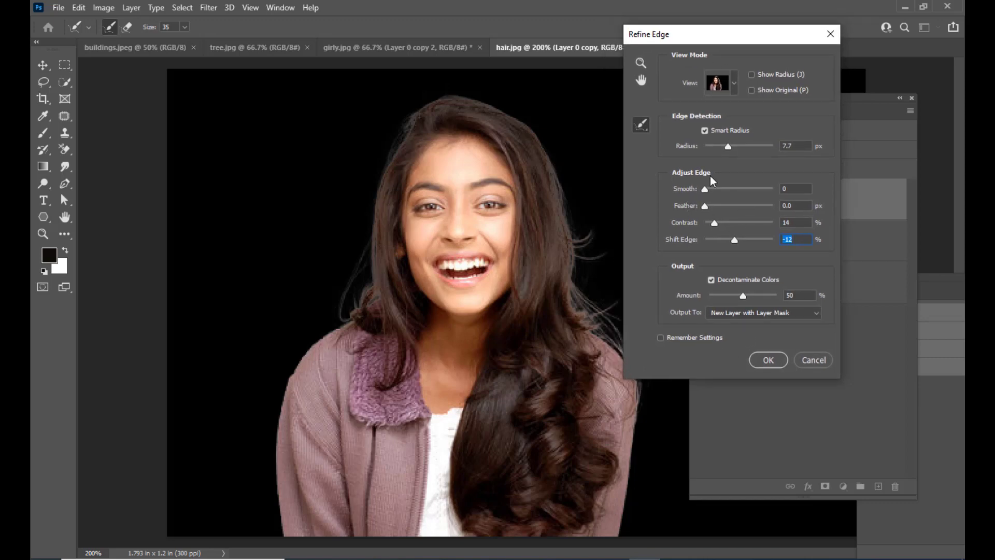
{"action": "left_click", "coordinate": [768, 360]}
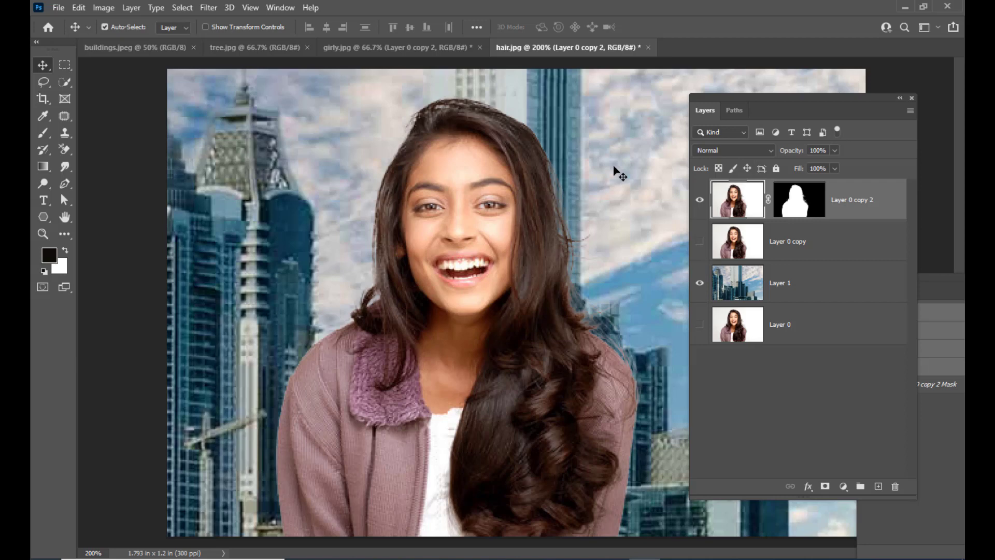
Display the layer mask of Layer 0 copy 2 on its own and make white the foreground color
{"action": "left_click_drag", "start_coordinate": [731, 100], "coordinate": [717, 98]}
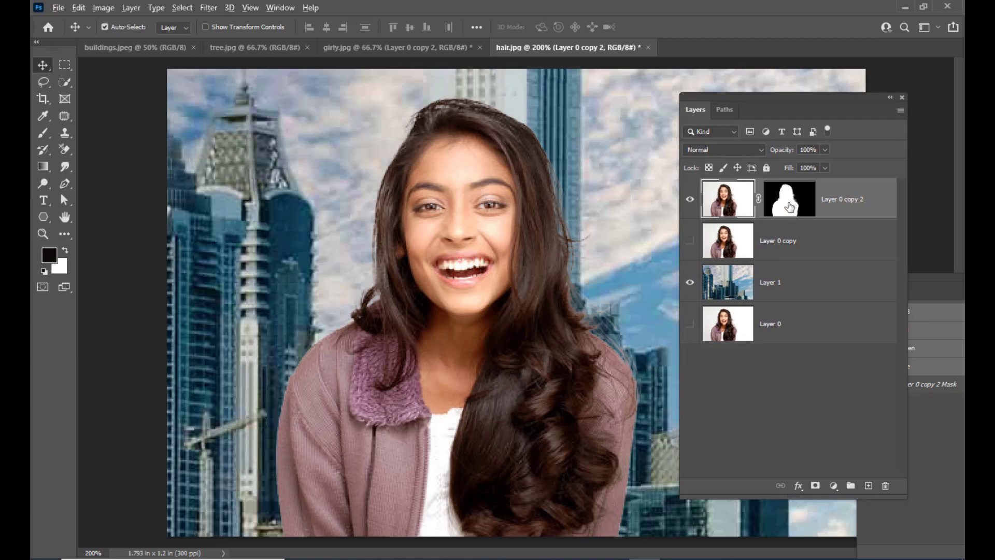
{"action": "left_click", "coordinate": [786, 206], "text": "alt"}
{"action": "key", "text": "x"}
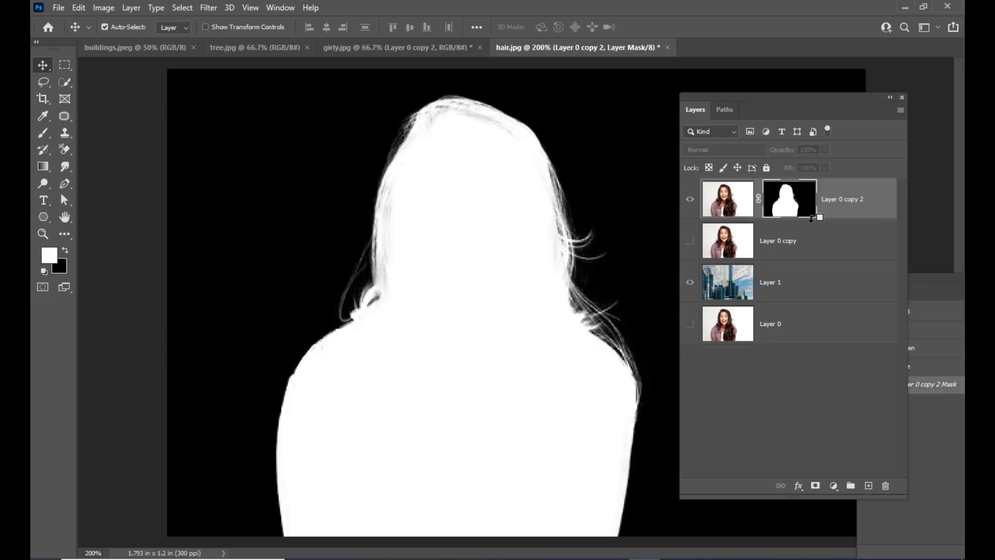
{"action": "left_click_drag", "start_coordinate": [707, 98], "coordinate": [738, 84]}
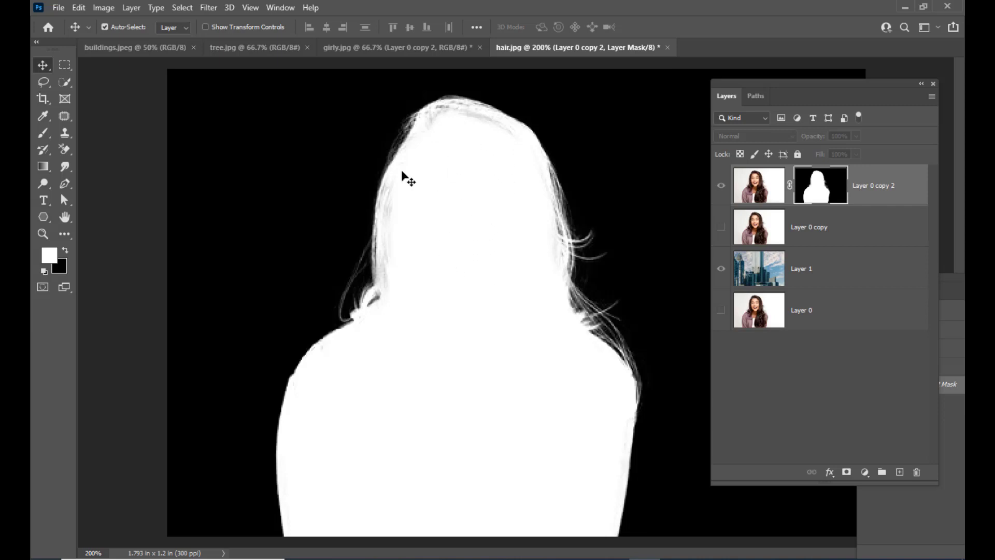
Paint white over the gray patches inside the hair on the mask with a size 20 brush and return to the image view
{"action": "left_click", "coordinate": [44, 134]}
{"action": "left_click", "coordinate": [97, 137]}
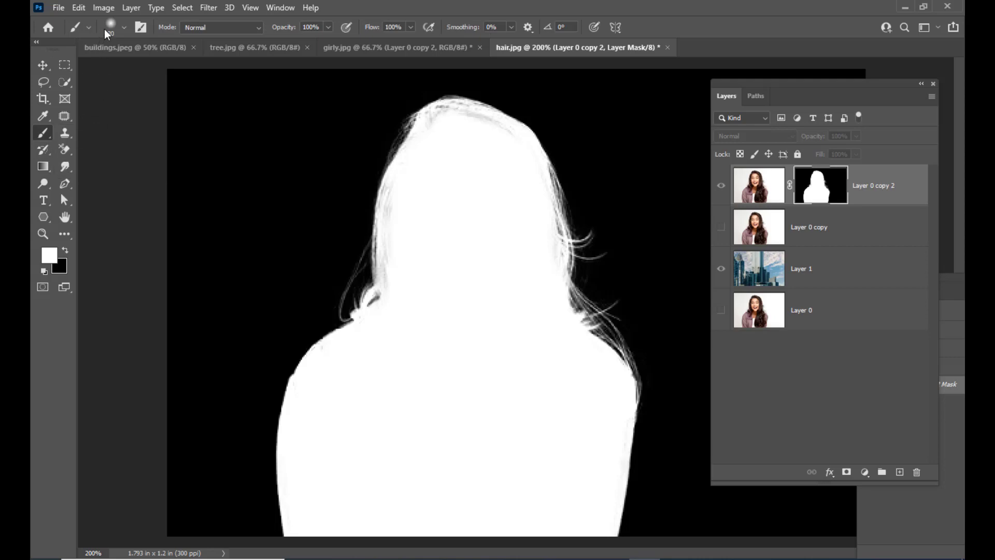
{"action": "left_click", "coordinate": [109, 30]}
{"action": "left_click", "coordinate": [527, 13]}
{"action": "key", "text": "bracketleft"}
{"action": "key", "text": "bracketleft"}
{"action": "key", "text": "bracketleft"}
{"action": "key", "text": "bracketleft"}
{"action": "key", "text": "bracketright"}
{"action": "key", "text": "bracketright"}
{"action": "mouse_move", "coordinate": [432, 120]}
{"action": "left_mouse_down"}
{"action": "mouse_move", "coordinate": [451, 112]}
{"action": "mouse_move", "coordinate": [484, 123]}
{"action": "mouse_move", "coordinate": [475, 119]}
{"action": "mouse_move", "coordinate": [511, 146]}
{"action": "mouse_move", "coordinate": [466, 121]}
{"action": "left_mouse_up"}
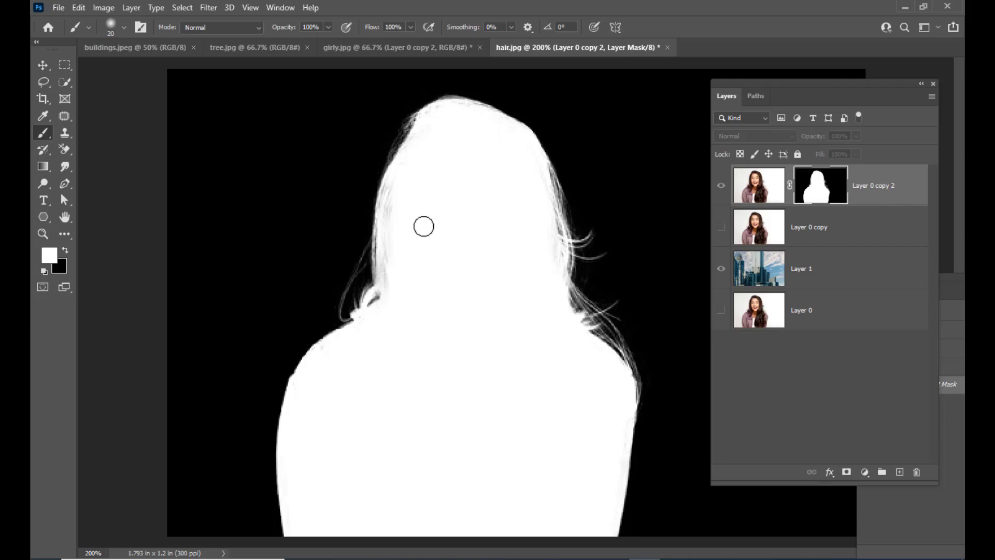
{"action": "mouse_move", "coordinate": [394, 206]}
{"action": "left_mouse_down"}
{"action": "mouse_move", "coordinate": [396, 271]}
{"action": "mouse_move", "coordinate": [420, 281]}
{"action": "left_mouse_up"}
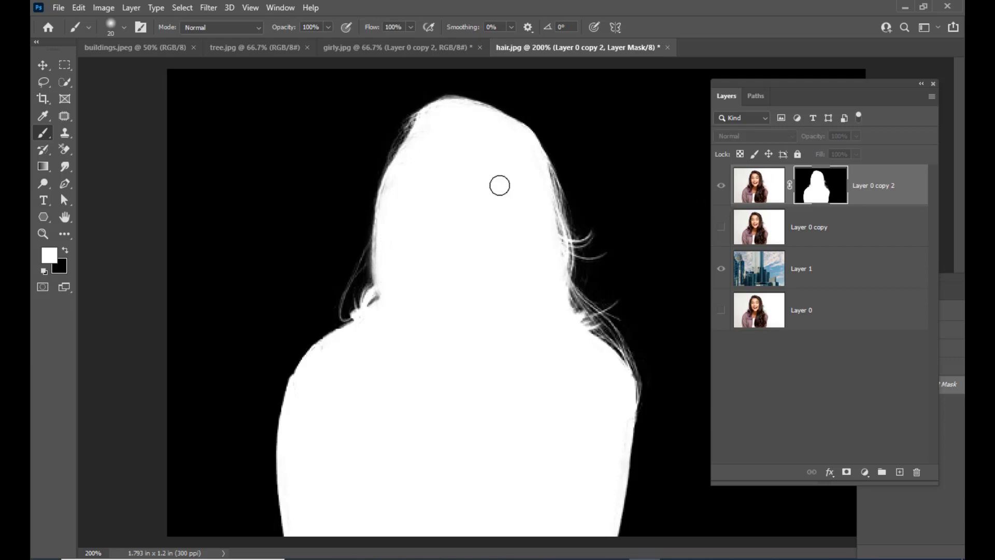
{"action": "left_click", "coordinate": [825, 192], "text": "alt"}
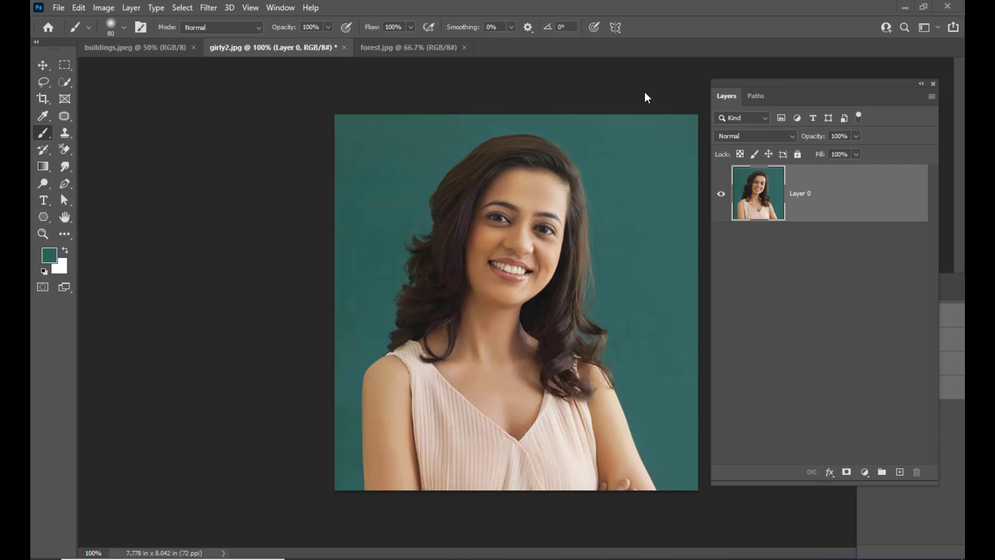
Open Color Range for Layer 0 of girly2.jpg and turn off Invert
{"action": "left_click", "coordinate": [185, 11]}
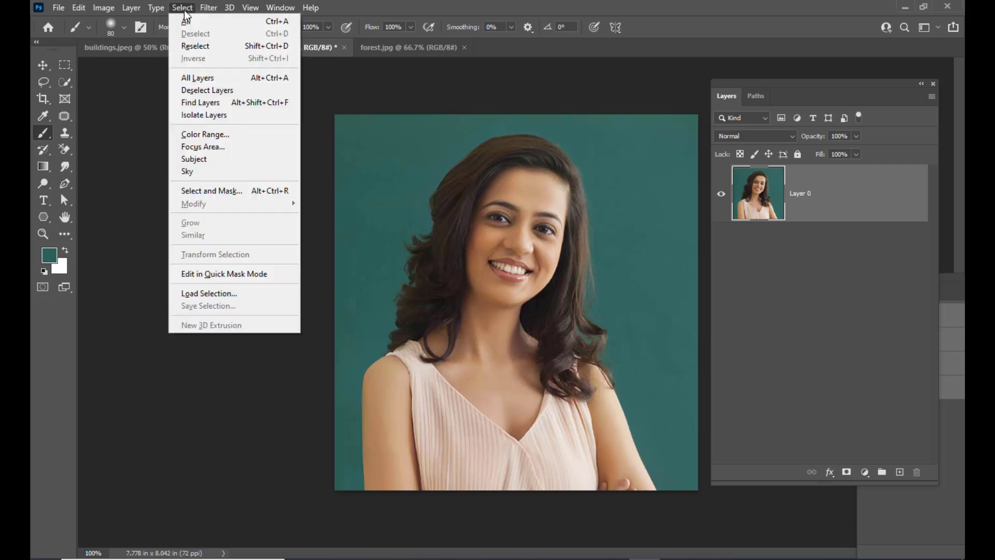
{"action": "left_click", "coordinate": [226, 142]}
{"action": "mouse_move", "coordinate": [725, 47]}
{"action": "left_mouse_down"}
{"action": "mouse_move", "coordinate": [745, 55]}
{"action": "mouse_move", "coordinate": [664, 64]}
{"action": "mouse_move", "coordinate": [715, 56]}
{"action": "left_mouse_up"}
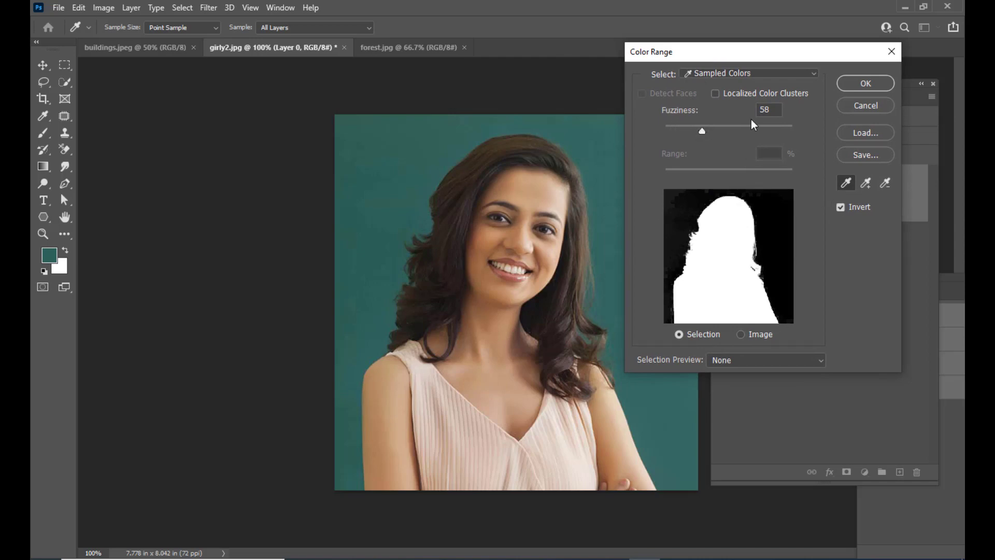
{"action": "left_click_drag", "start_coordinate": [753, 61], "coordinate": [745, 61]}
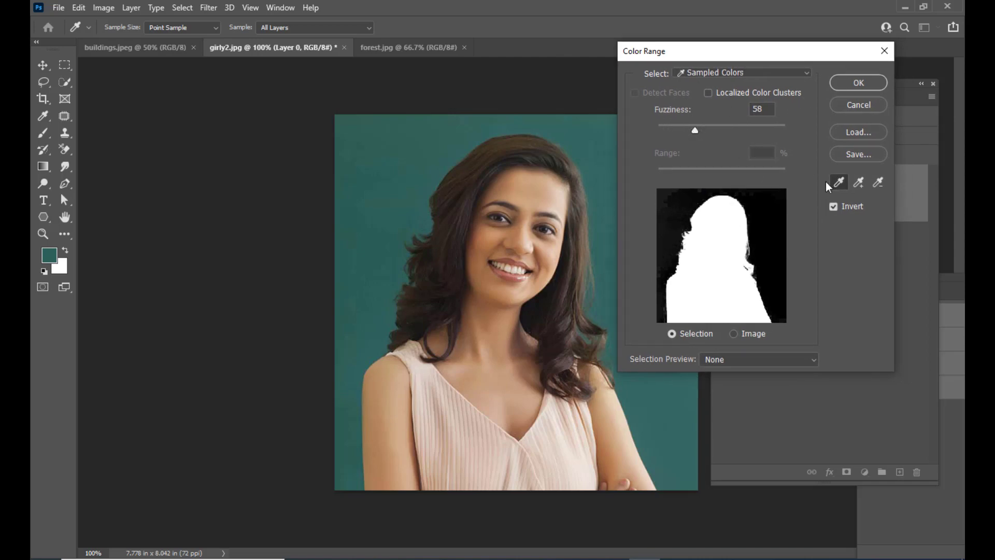
{"action": "left_click", "coordinate": [840, 207]}
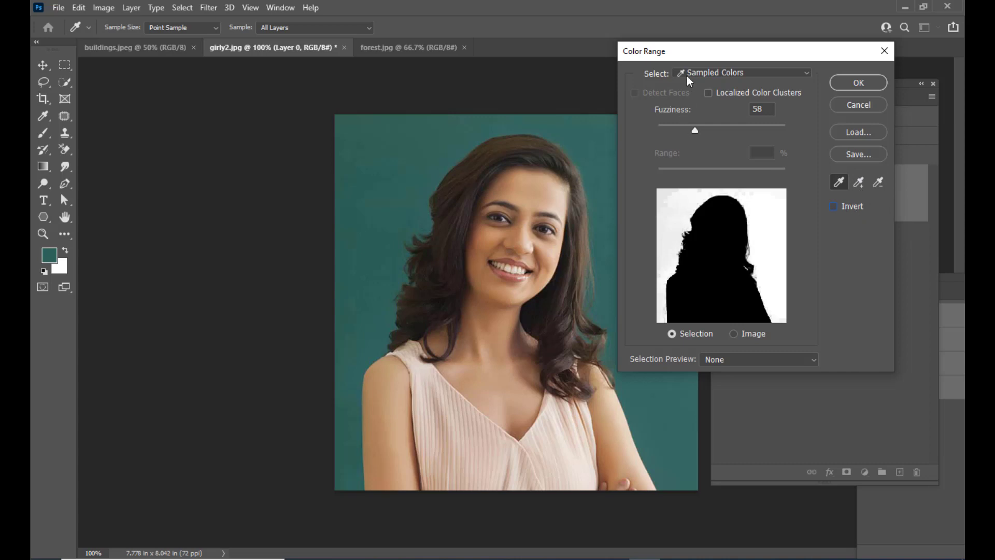
{"action": "left_click_drag", "start_coordinate": [700, 61], "coordinate": [730, 57]}
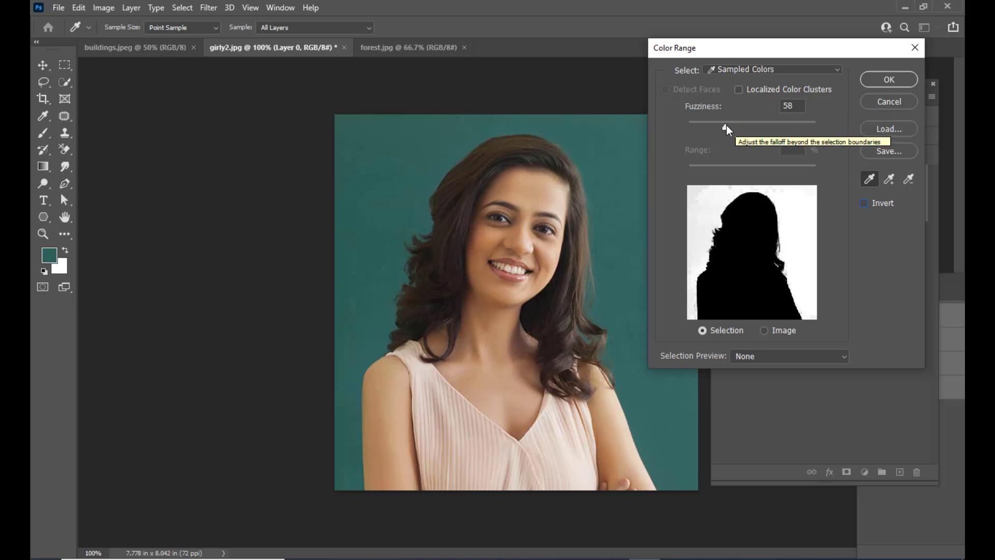
Sample the teal background beside the woman's hair and set the Color Range fuzziness to 59
{"action": "left_click_drag", "start_coordinate": [726, 126], "coordinate": [794, 126]}
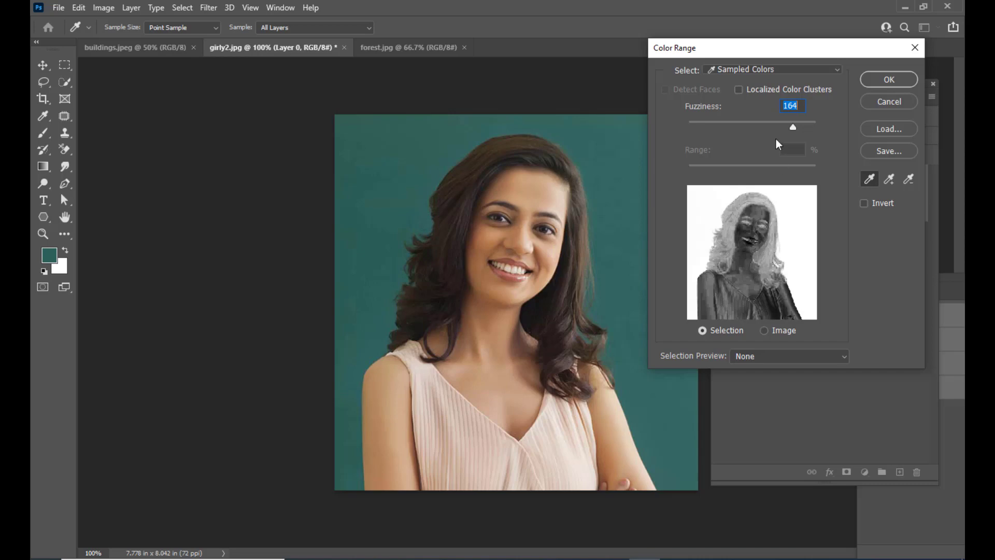
{"action": "left_click_drag", "start_coordinate": [733, 44], "coordinate": [717, 49]}
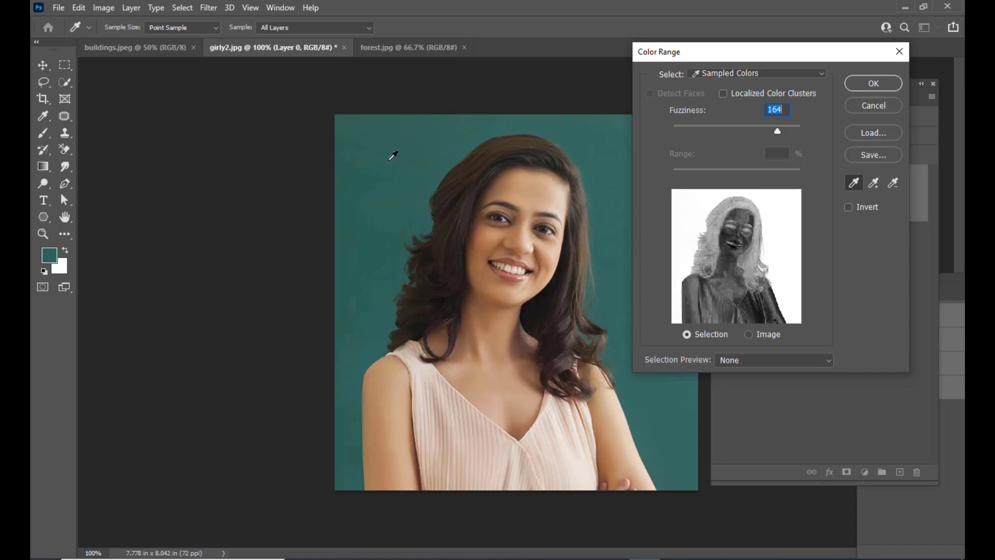
{"action": "left_click", "coordinate": [401, 164]}
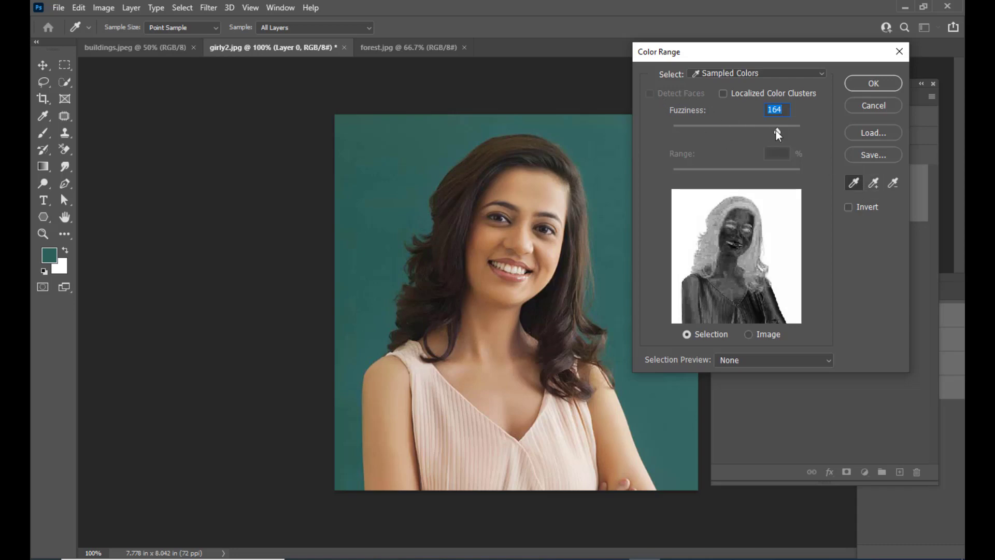
{"action": "left_click_drag", "start_coordinate": [776, 131], "coordinate": [708, 129]}
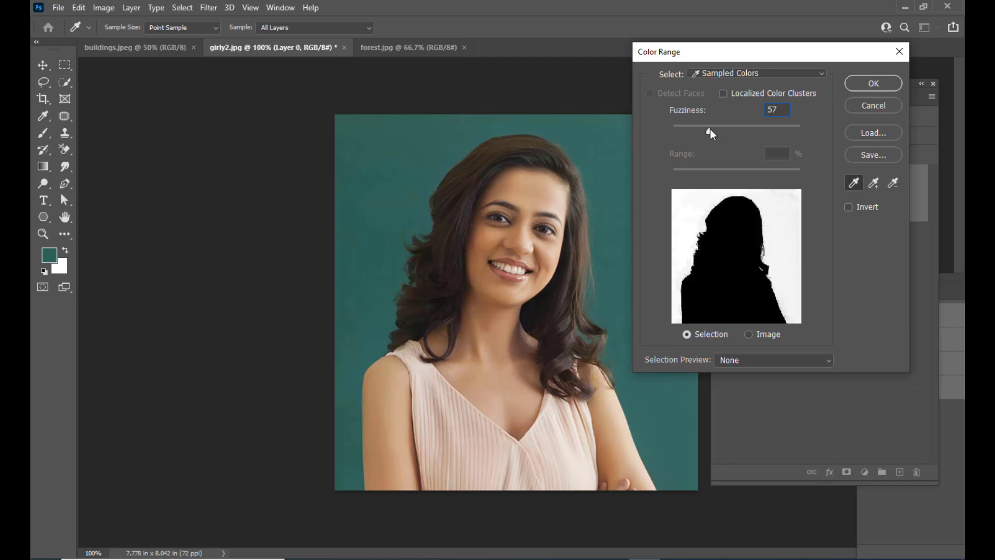
{"action": "left_click_drag", "start_coordinate": [710, 130], "coordinate": [712, 129]}
{"action": "left_click_drag", "start_coordinate": [727, 56], "coordinate": [714, 55]}
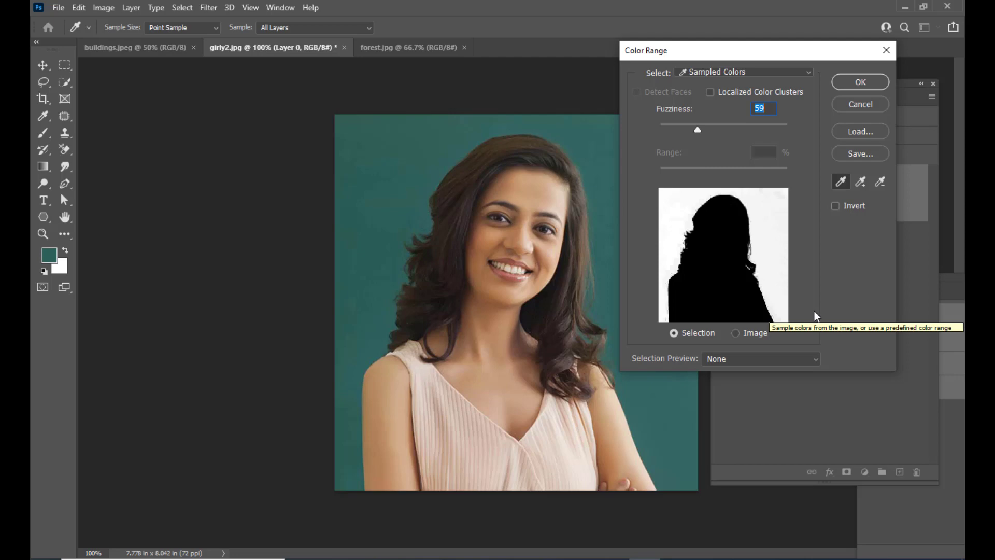
{"action": "left_click_drag", "start_coordinate": [740, 44], "coordinate": [731, 49]}
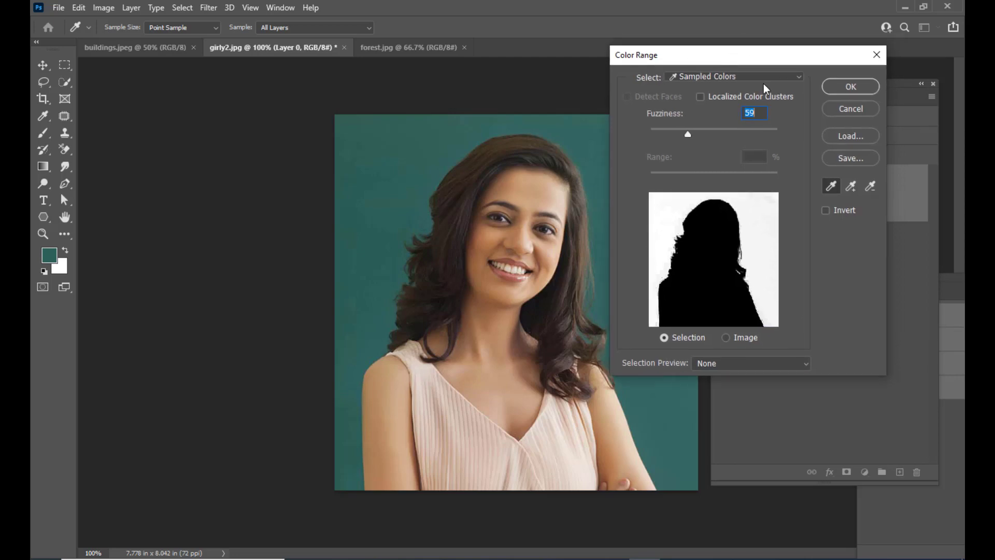
Invert the Color Range result and apply it as a selection around the woman in girly2.jpg
{"action": "left_click", "coordinate": [828, 212]}
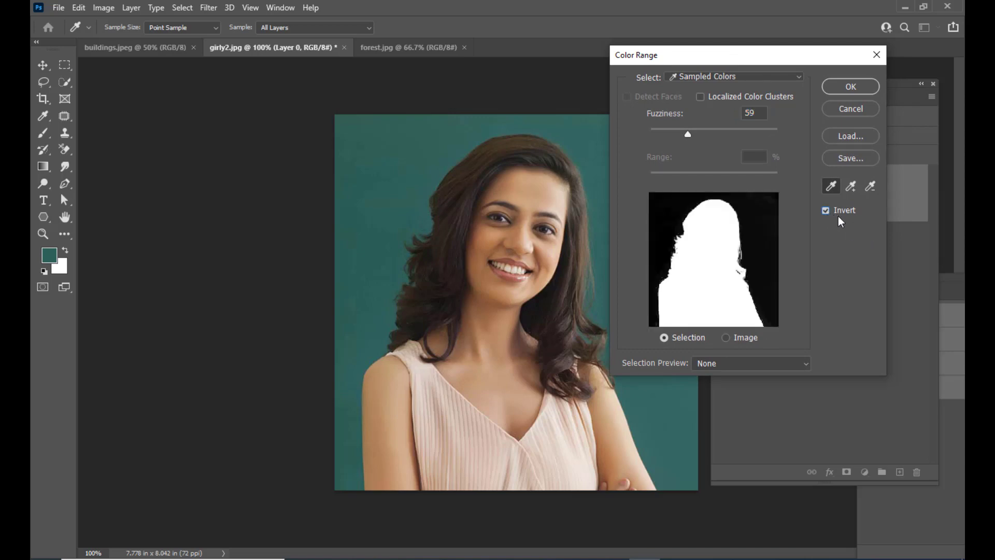
{"action": "left_click_drag", "start_coordinate": [713, 54], "coordinate": [704, 54]}
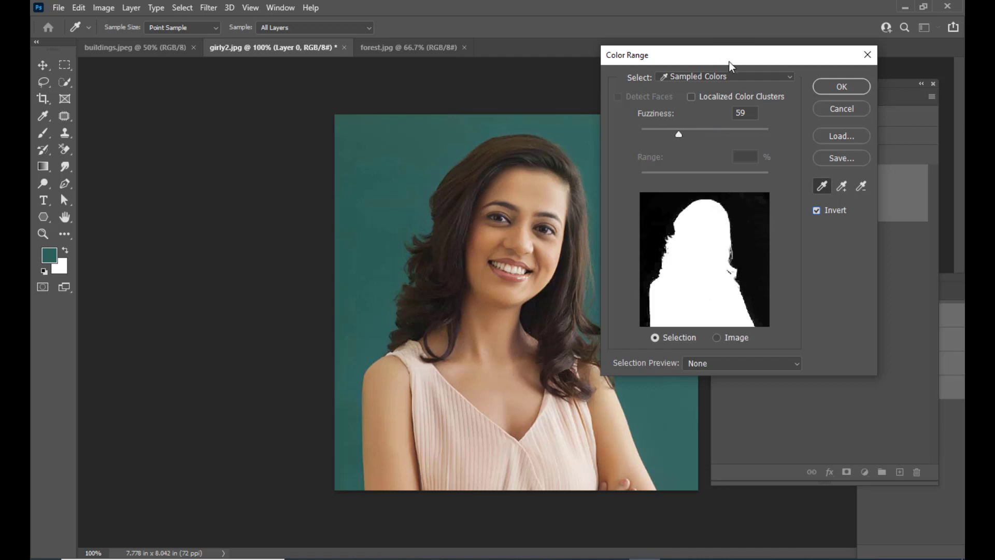
{"action": "left_click_drag", "start_coordinate": [729, 61], "coordinate": [718, 65]}
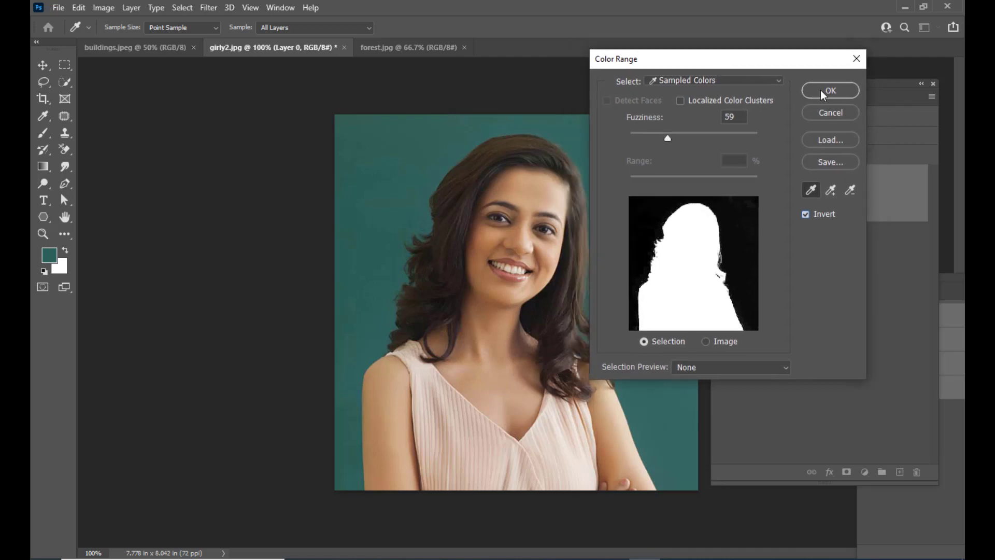
{"action": "left_click", "coordinate": [828, 91]}
{"action": "key", "text": "b"}
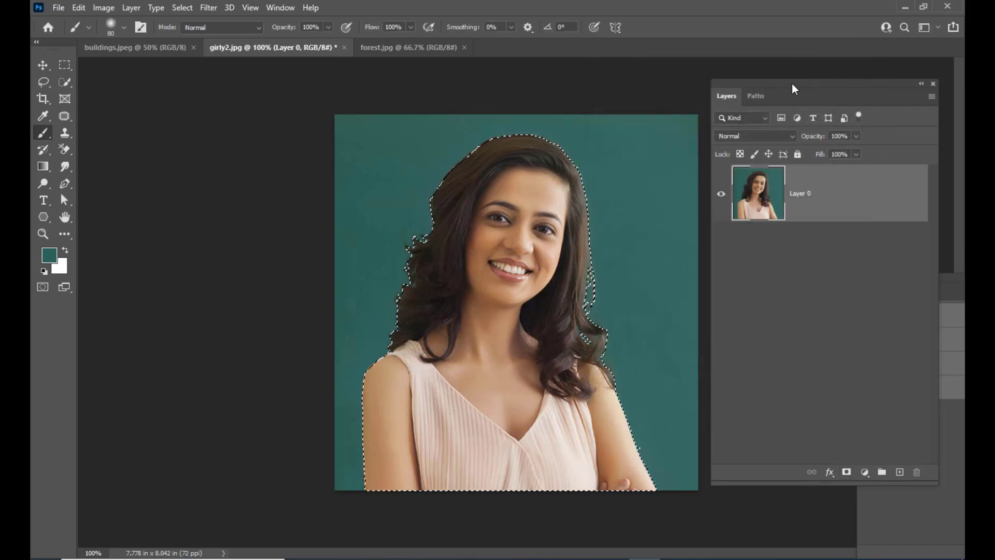
{"action": "left_click_drag", "start_coordinate": [785, 81], "coordinate": [770, 67]}
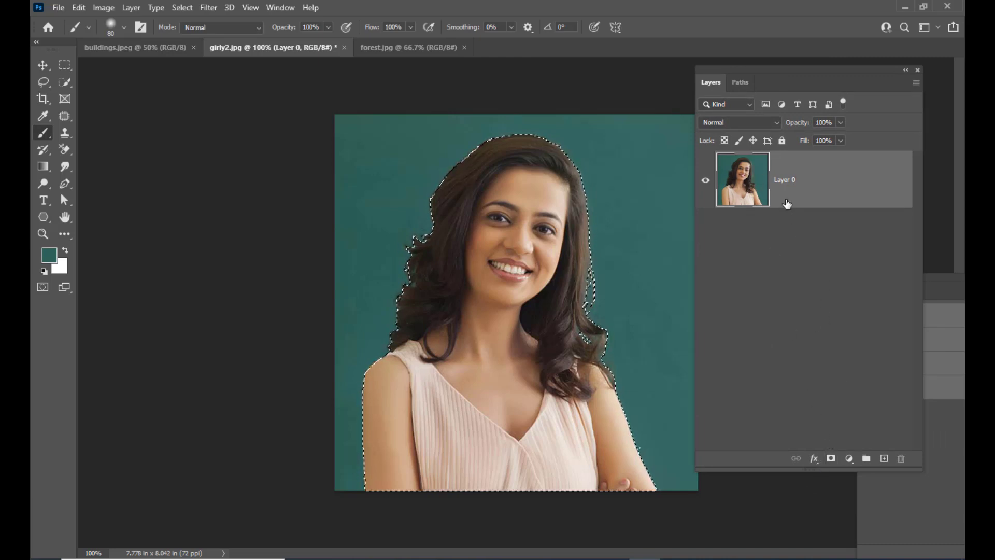
Add a layer mask to Layer 0 from the selection around the woman and display the mask alone
{"action": "left_click", "coordinate": [830, 459]}
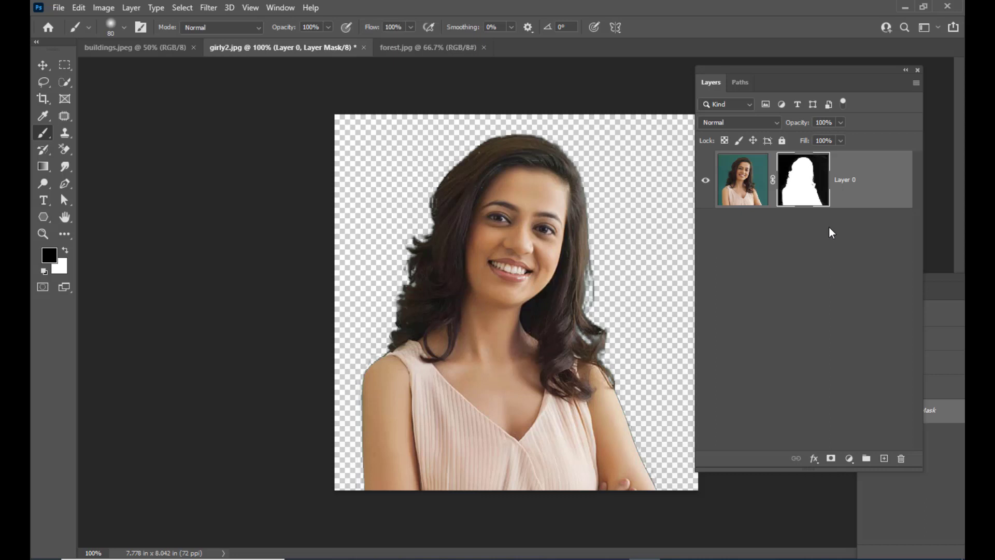
{"action": "left_click_drag", "start_coordinate": [771, 71], "coordinate": [770, 75]}
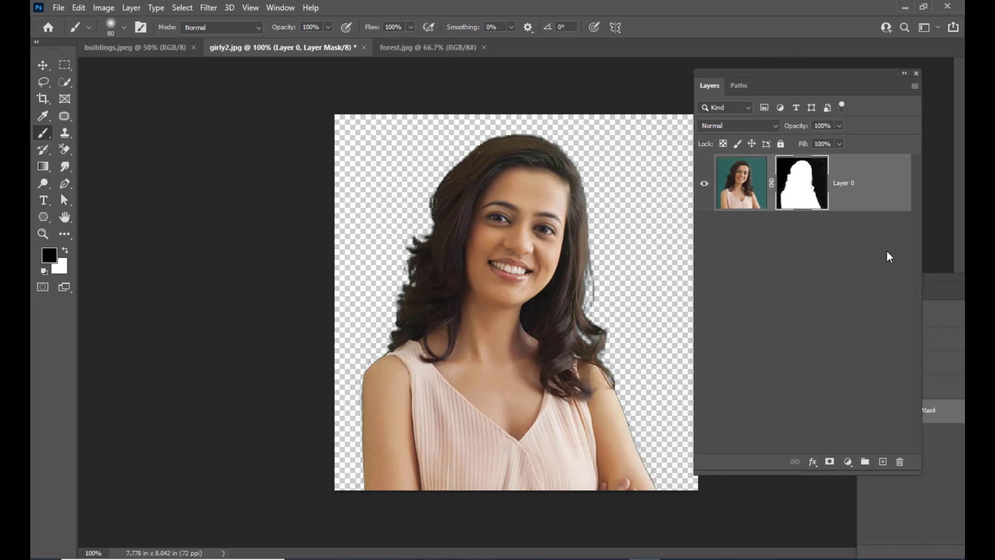
{"action": "left_click_drag", "start_coordinate": [753, 75], "coordinate": [747, 78]}
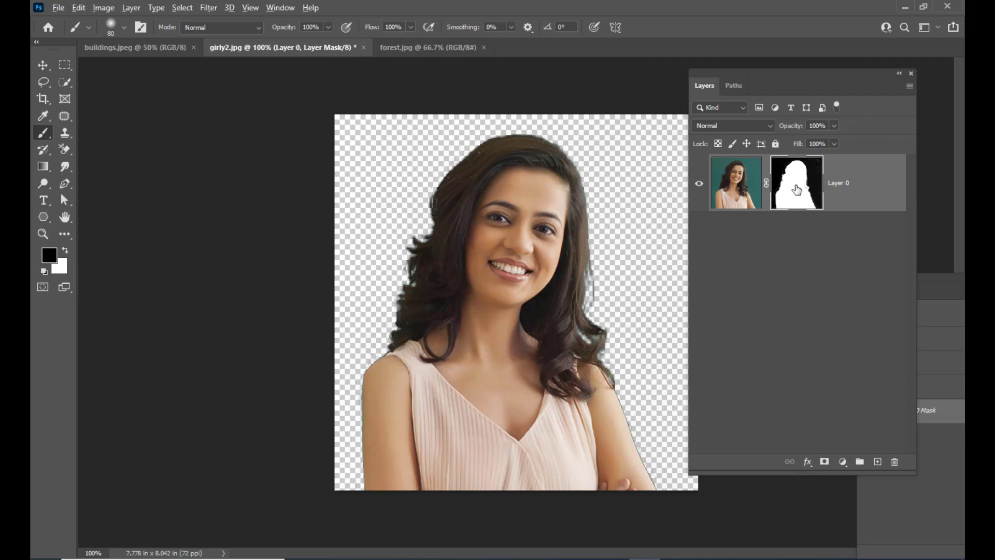
{"action": "left_click", "coordinate": [797, 185], "text": "alt"}
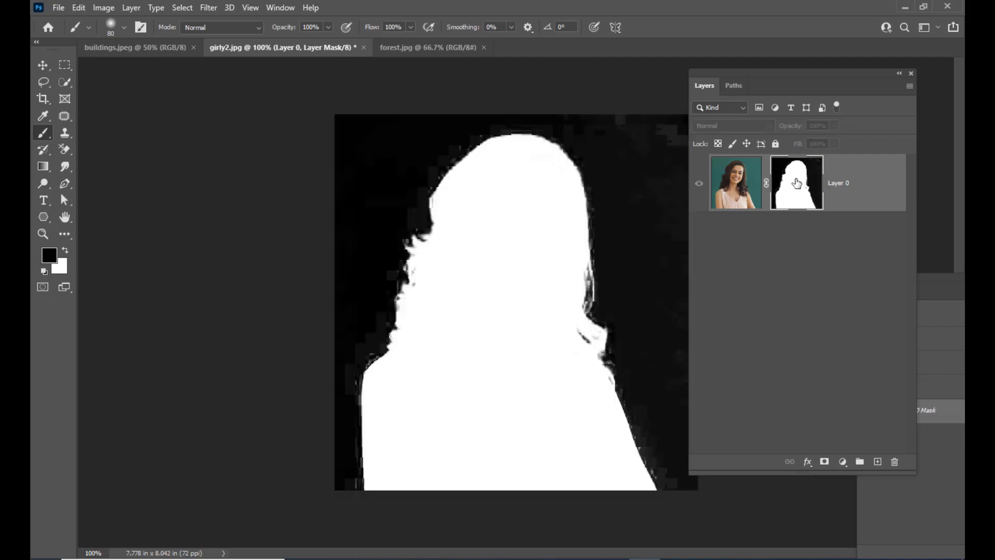
{"action": "left_click_drag", "start_coordinate": [714, 78], "coordinate": [761, 91]}
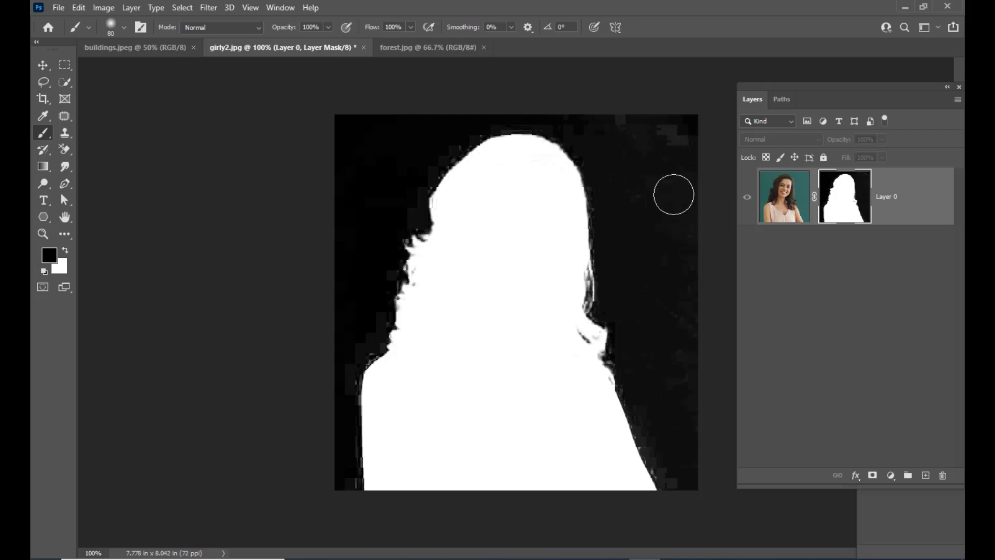
Paint black over the gray patches around the silhouette on the mask with the brush in Overlay mode and return to the image view
{"action": "left_click", "coordinate": [220, 30]}
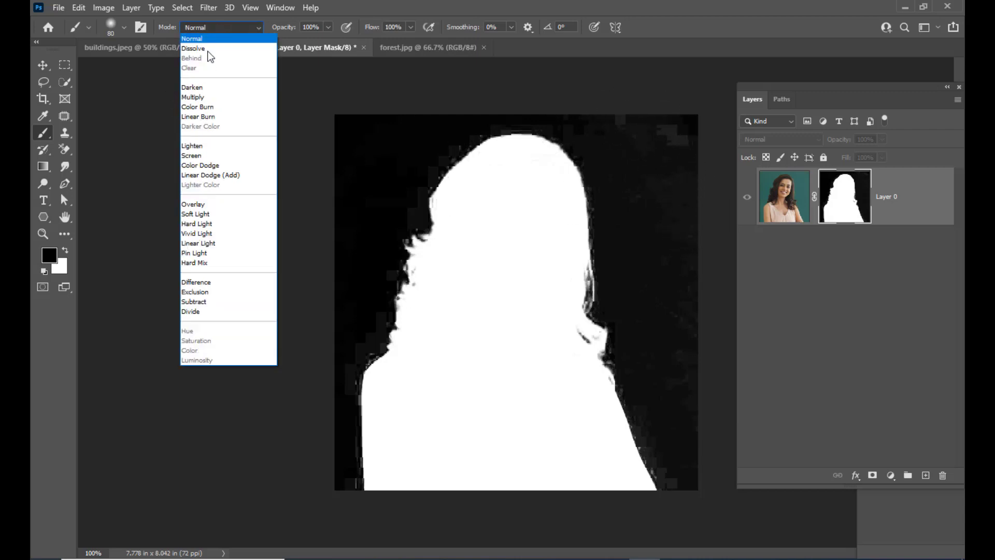
{"action": "left_click", "coordinate": [212, 205]}
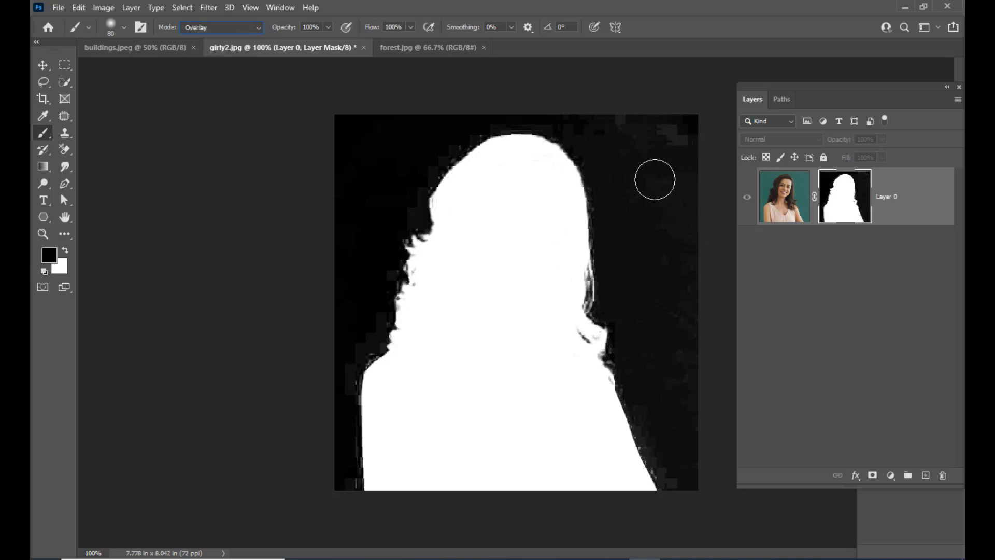
{"action": "mouse_move", "coordinate": [633, 129]}
{"action": "left_mouse_down"}
{"action": "mouse_move", "coordinate": [679, 143]}
{"action": "mouse_move", "coordinate": [687, 119]}
{"action": "mouse_move", "coordinate": [686, 406]}
{"action": "mouse_move", "coordinate": [665, 431]}
{"action": "mouse_move", "coordinate": [643, 415]}
{"action": "mouse_move", "coordinate": [682, 497]}
{"action": "mouse_move", "coordinate": [654, 451]}
{"action": "mouse_move", "coordinate": [603, 292]}
{"action": "mouse_move", "coordinate": [643, 174]}
{"action": "mouse_move", "coordinate": [612, 144]}
{"action": "mouse_move", "coordinate": [499, 104]}
{"action": "mouse_move", "coordinate": [411, 199]}
{"action": "mouse_move", "coordinate": [420, 202]}
{"action": "mouse_move", "coordinate": [409, 251]}
{"action": "mouse_move", "coordinate": [362, 317]}
{"action": "mouse_move", "coordinate": [355, 355]}
{"action": "mouse_move", "coordinate": [333, 370]}
{"action": "mouse_move", "coordinate": [340, 456]}
{"action": "mouse_move", "coordinate": [365, 548]}
{"action": "left_mouse_up"}
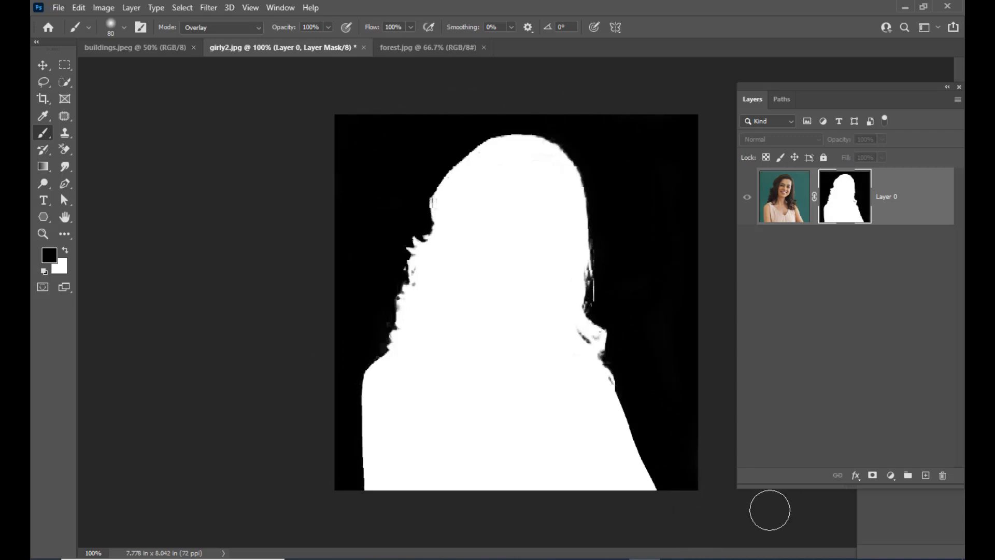
{"action": "left_click_drag", "start_coordinate": [770, 93], "coordinate": [740, 93]}
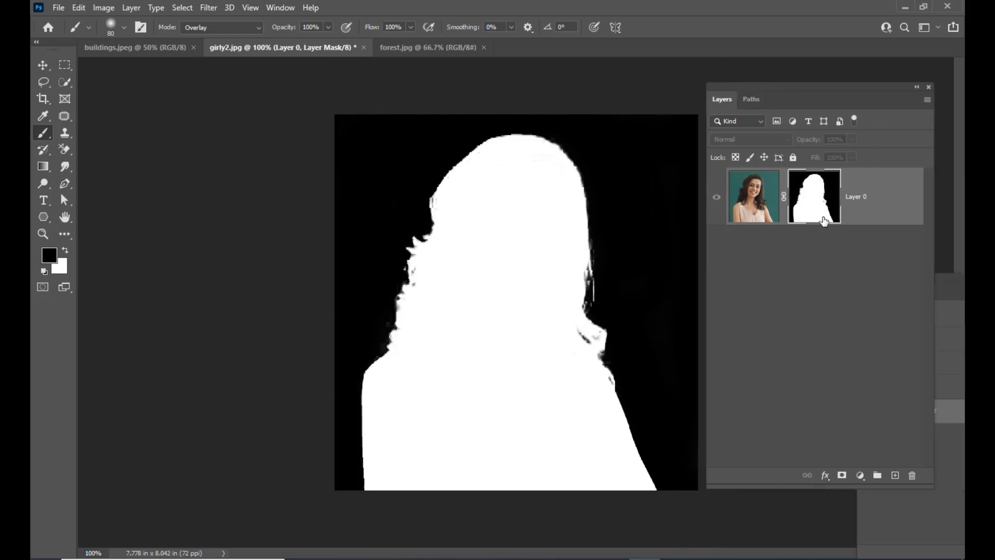
{"action": "left_click", "coordinate": [821, 213], "text": "alt"}
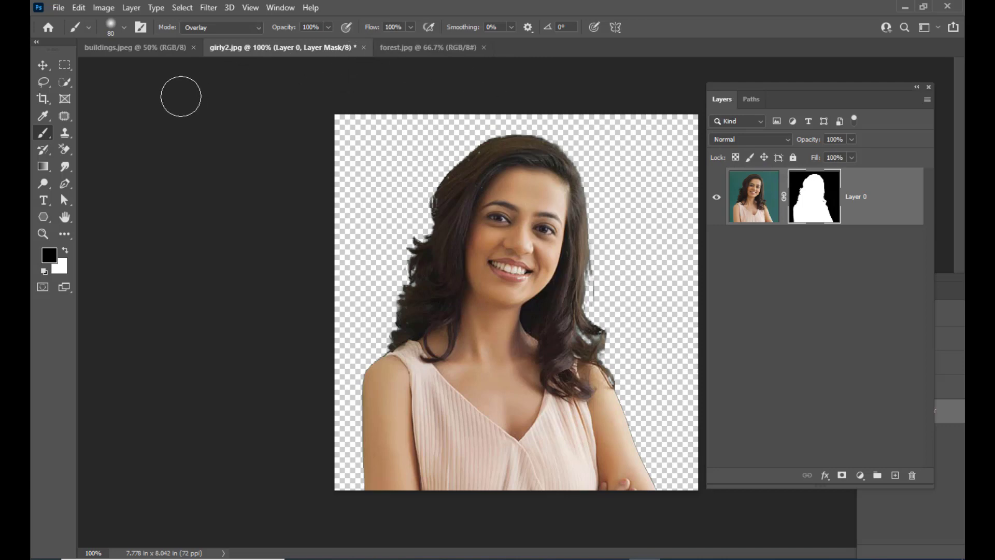
Copy the forest.jpg image into girly2.jpg as a layer above the woman
{"action": "left_click", "coordinate": [435, 57]}
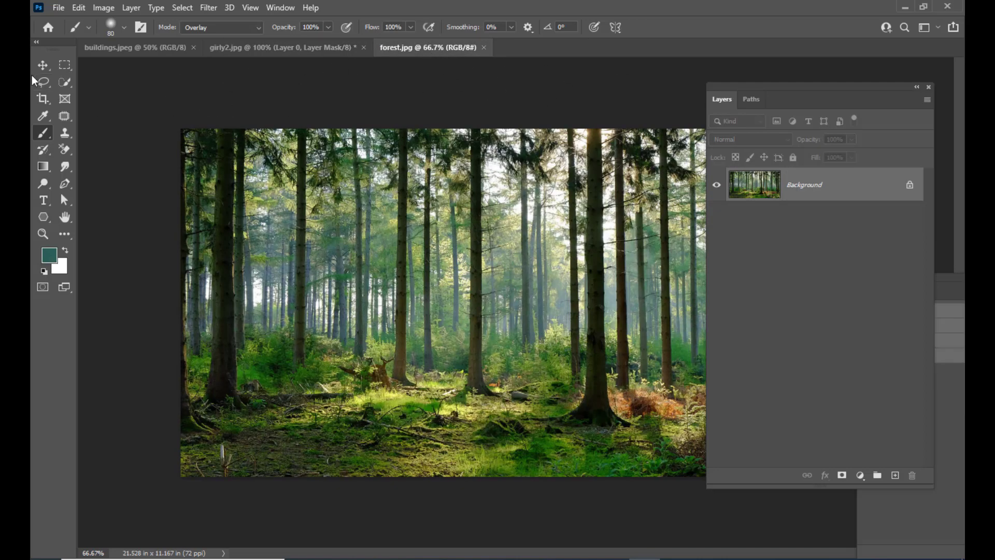
{"action": "key", "text": "v"}
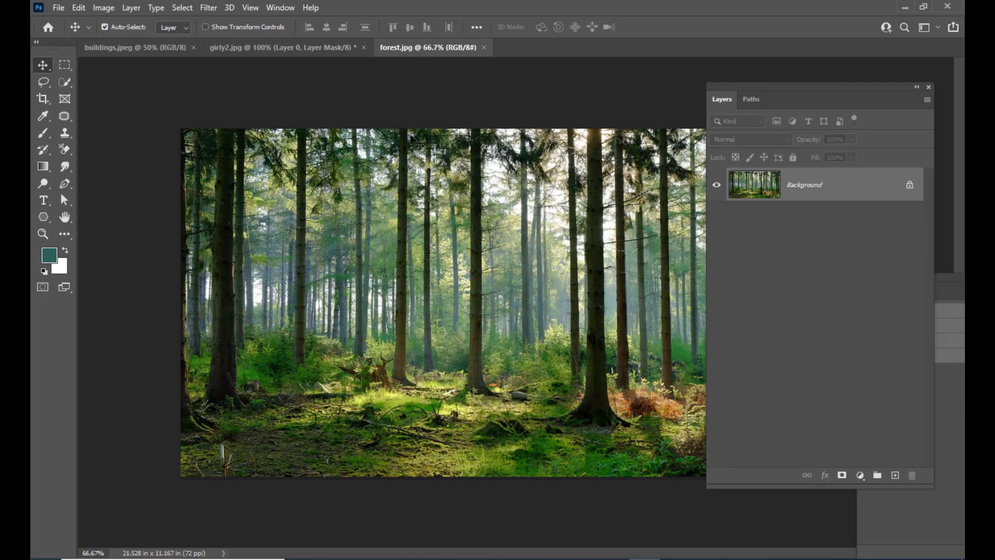
{"action": "left_click_drag", "start_coordinate": [443, 155], "coordinate": [641, 337]}
{"action": "left_click_drag", "start_coordinate": [540, 316], "coordinate": [519, 312]}
Scale the forest layer to 85.48% and position it so that it covers the whole canvas
{"action": "key", "text": "ctrl+t"}
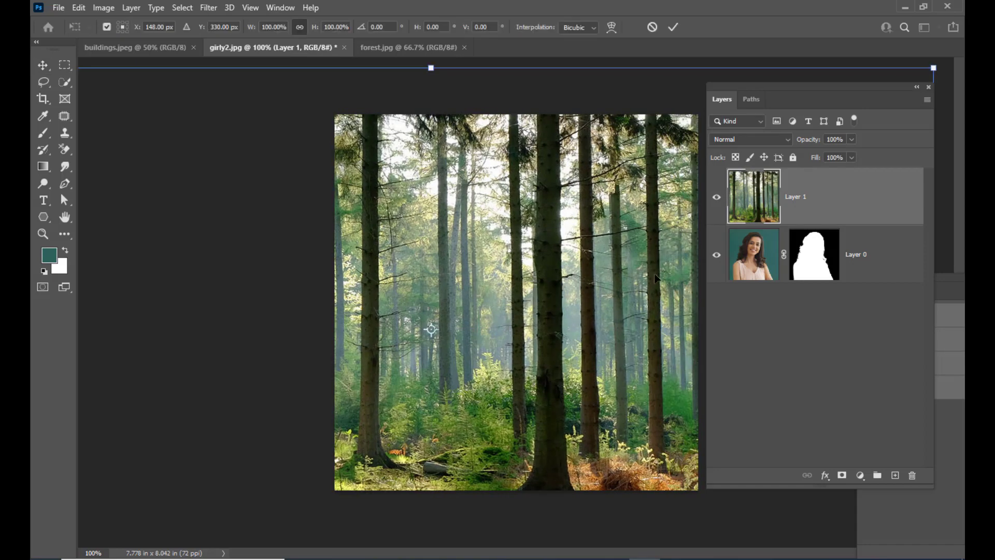
{"action": "left_click_drag", "start_coordinate": [933, 66], "coordinate": [755, 160]}
{"action": "left_click_drag", "start_coordinate": [499, 260], "coordinate": [561, 216]}
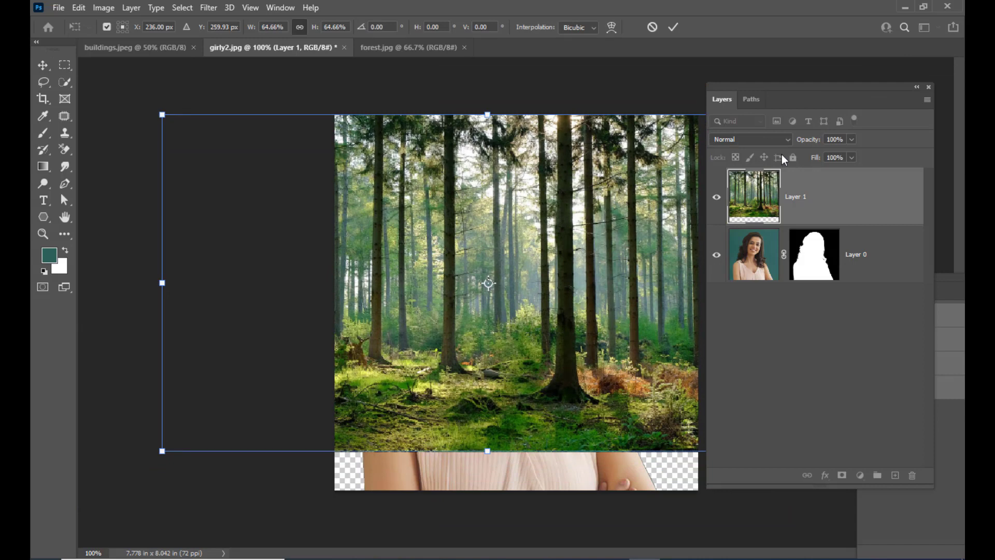
{"action": "key", "text": "ctrl+minus"}
{"action": "key", "text": "ctrl+minus"}
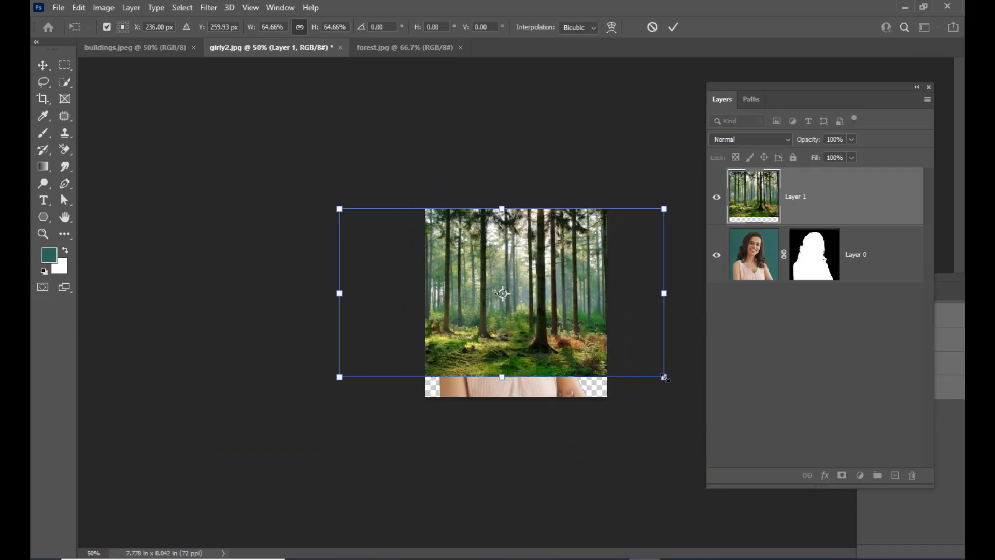
{"action": "left_click_drag", "start_coordinate": [665, 378], "coordinate": [718, 405]}
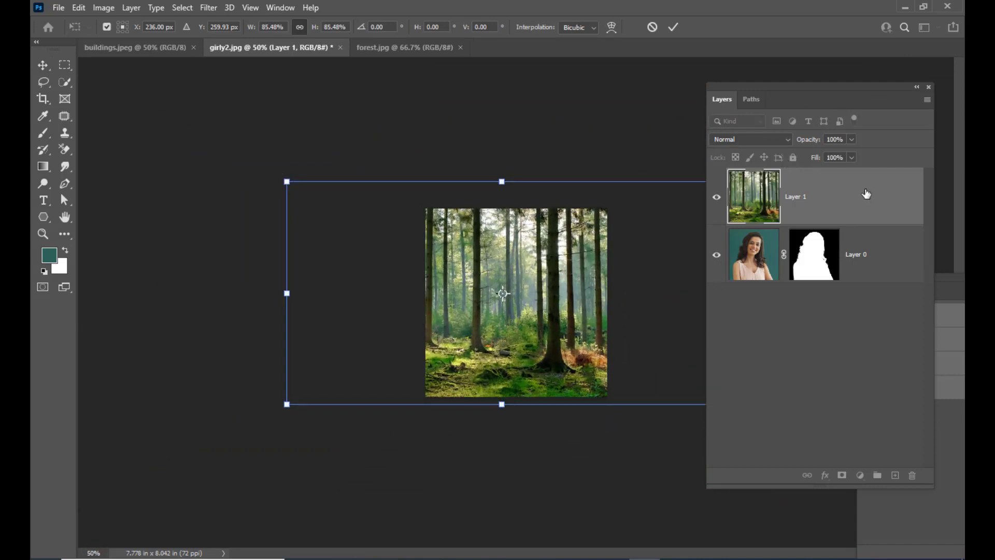
{"action": "key", "text": "Return"}
Place the forest layer beneath the masked woman layer
{"action": "left_click_drag", "start_coordinate": [866, 194], "coordinate": [868, 299]}
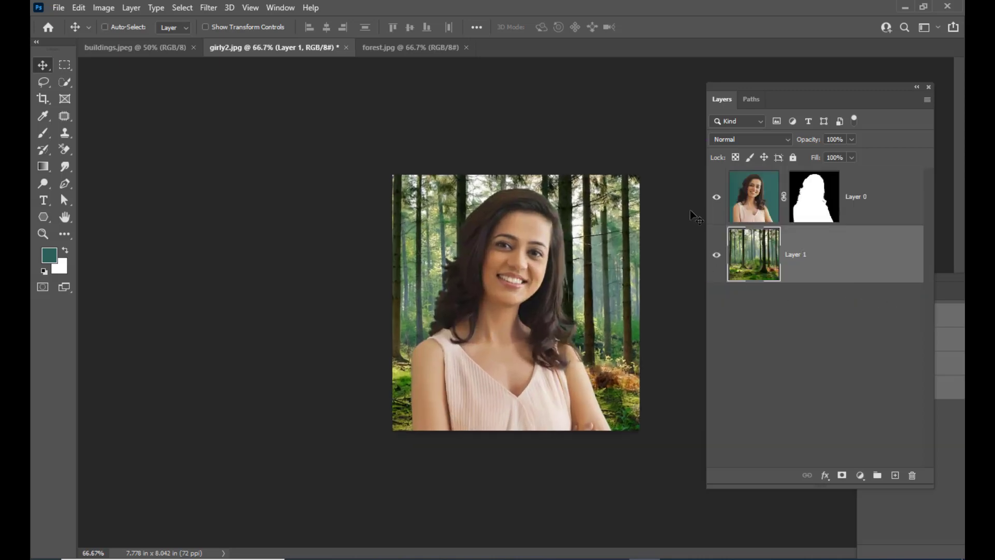
{"action": "key", "text": "ctrl+plus"}
{"action": "key", "text": "ctrl+plus"}
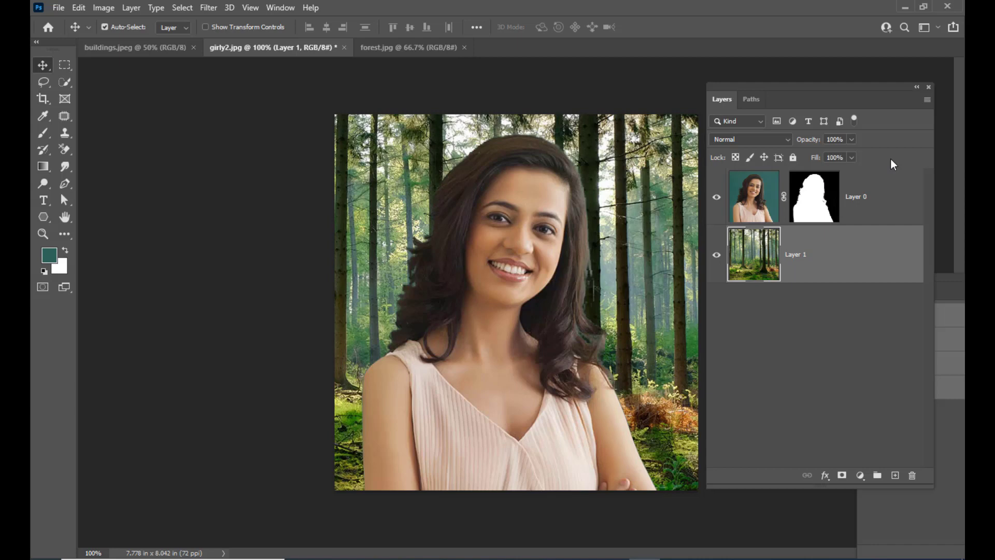
Create a new empty layer above Layer 0 and clip it to the woman layer
{"action": "left_click_drag", "start_coordinate": [885, 88], "coordinate": [883, 81]}
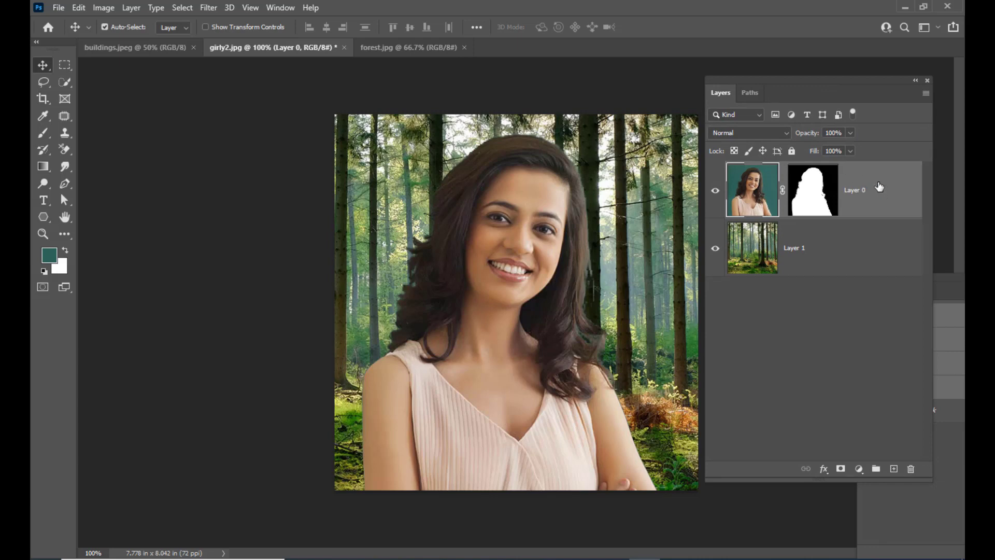
{"action": "left_click", "coordinate": [894, 468]}
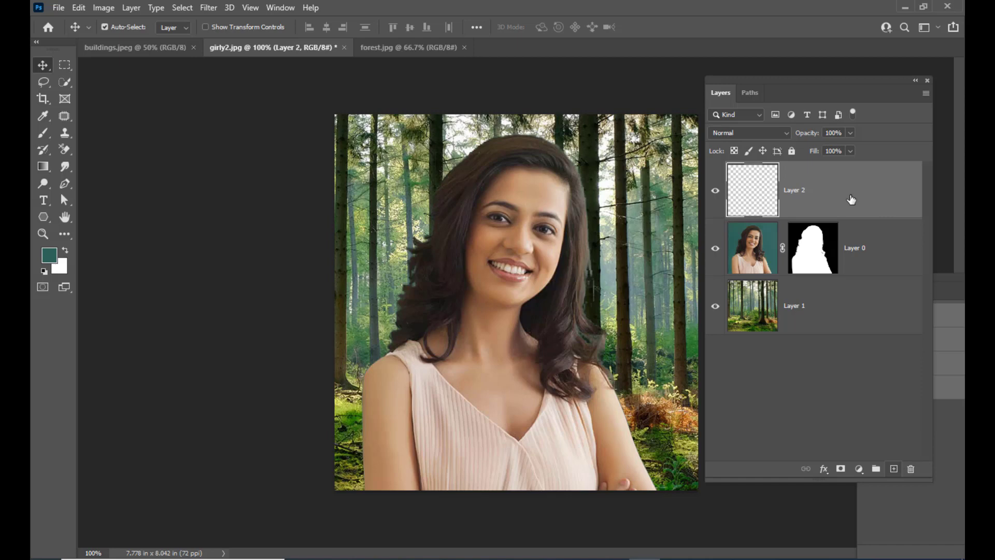
{"action": "left_click", "coordinate": [867, 218], "text": "alt"}
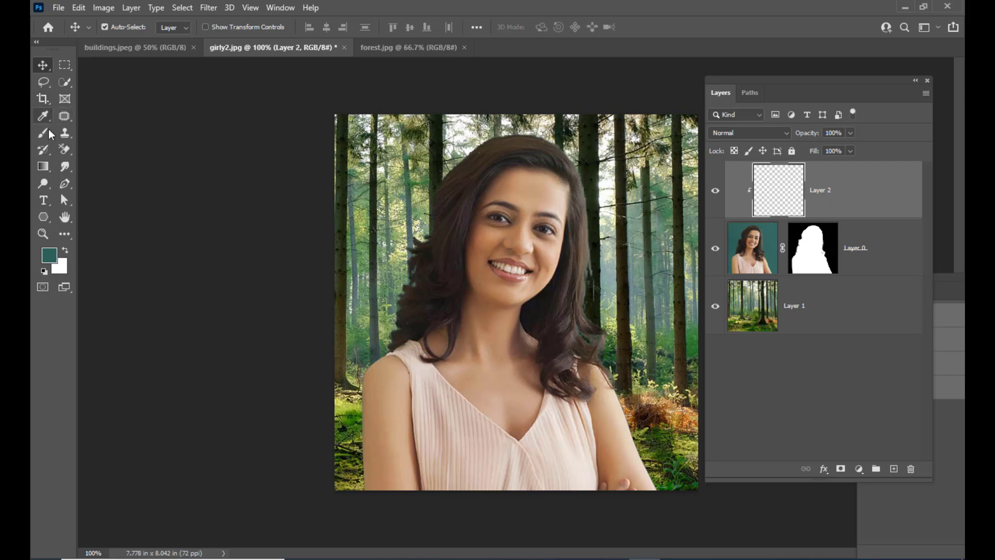
Set the brush to Normal mode and reduce its size to 35
{"action": "left_click_drag", "start_coordinate": [48, 132], "coordinate": [78, 133]}
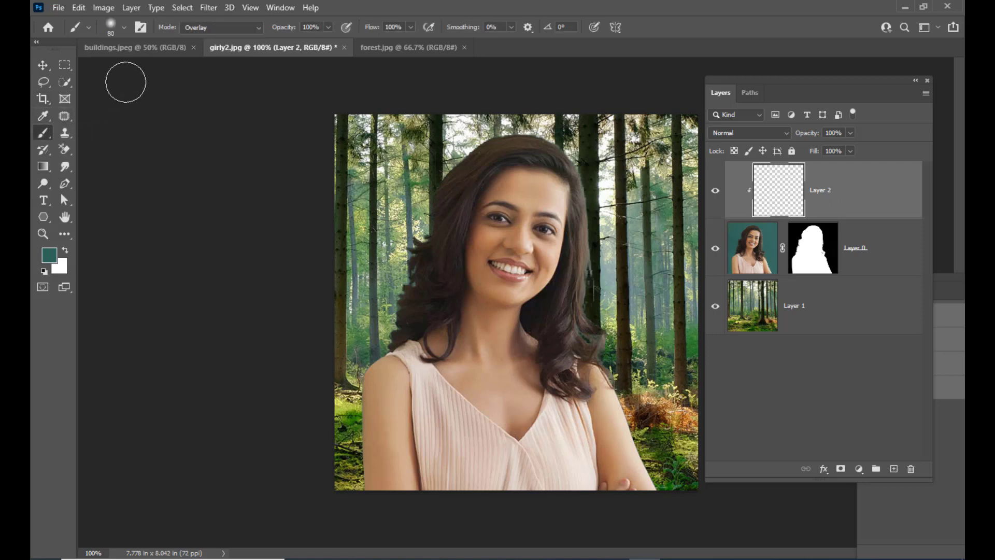
{"action": "left_click", "coordinate": [198, 28]}
{"action": "left_click", "coordinate": [200, 39]}
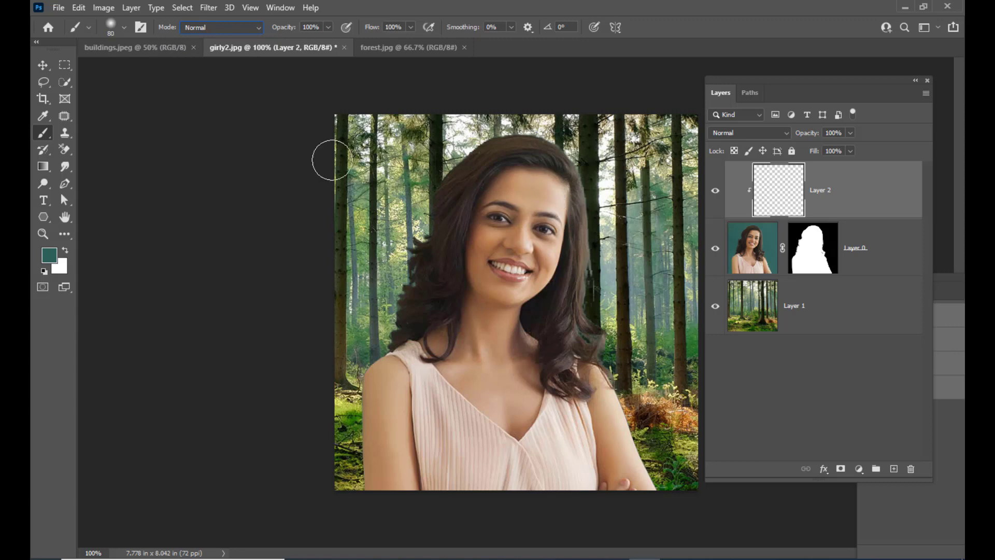
{"action": "left_click", "coordinate": [43, 65]}
{"action": "left_click", "coordinate": [47, 133]}
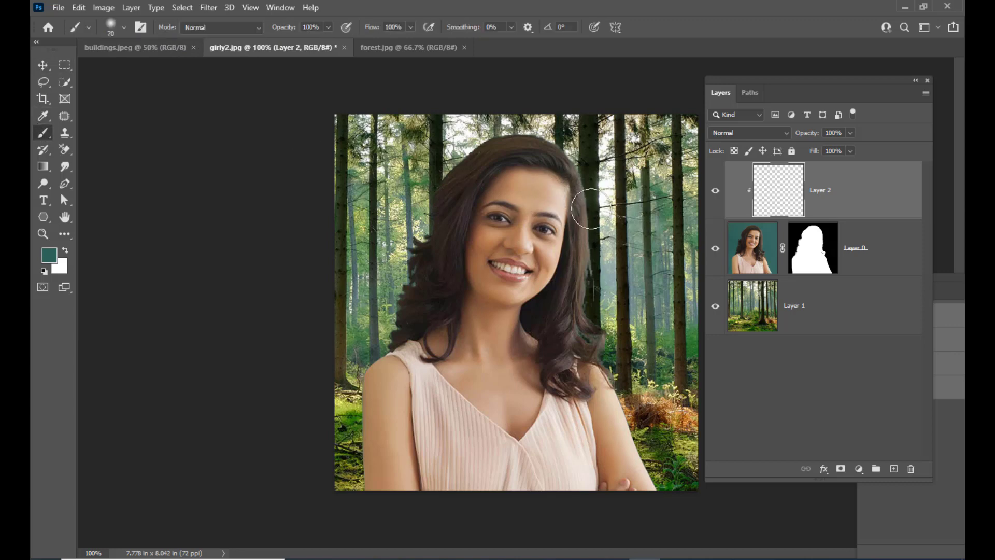
{"action": "key", "text": "bracketleft"}
{"action": "key", "text": "bracketleft"}
{"action": "key", "text": "bracketleft"}
{"action": "key", "text": "bracketleft"}
{"action": "key", "text": "bracketleft"}
{"action": "key", "text": "bracketleft"}
Paint sampled hair colors over the hair edges on both sides of the woman's head on the clipped layer
{"action": "left_click", "coordinate": [584, 228], "text": "alt"}
{"action": "mouse_move", "coordinate": [584, 205]}
{"action": "left_mouse_down"}
{"action": "mouse_move", "coordinate": [601, 273]}
{"action": "mouse_move", "coordinate": [595, 264]}
{"action": "mouse_move", "coordinate": [588, 295]}
{"action": "mouse_move", "coordinate": [588, 280]}
{"action": "mouse_move", "coordinate": [594, 334]}
{"action": "left_mouse_up"}
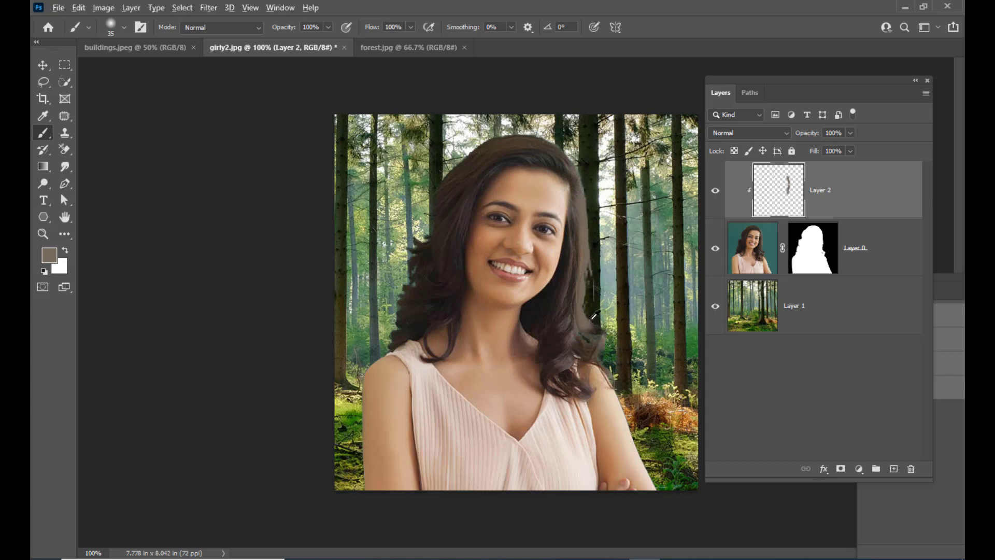
{"action": "key", "text": "ctrl+z"}
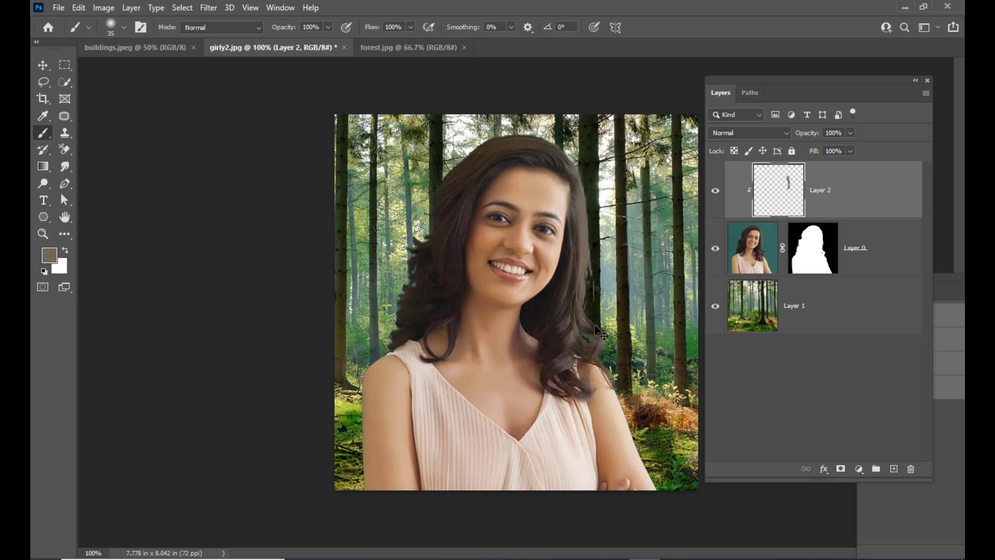
{"action": "left_click", "coordinate": [582, 316], "text": "alt"}
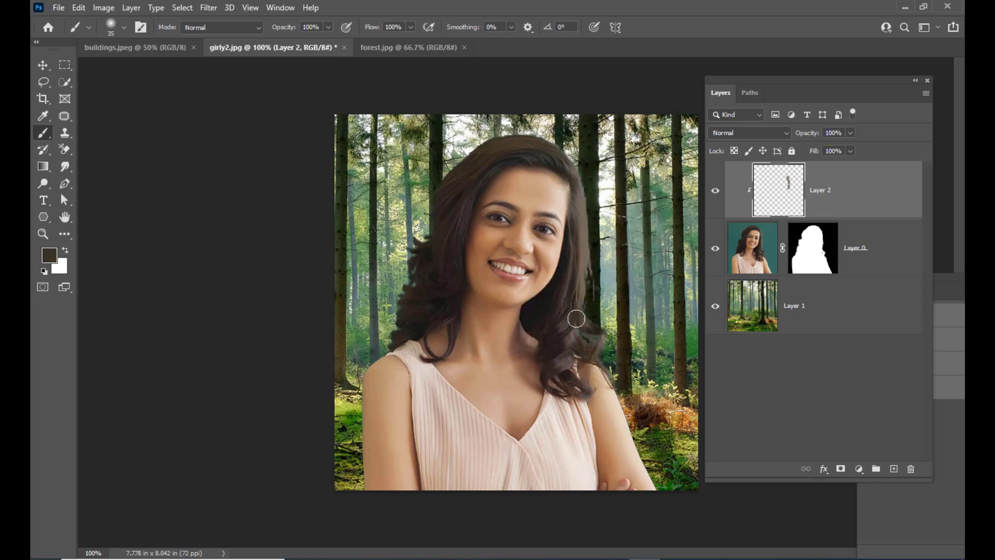
{"action": "left_click_drag", "start_coordinate": [573, 318], "coordinate": [601, 339]}
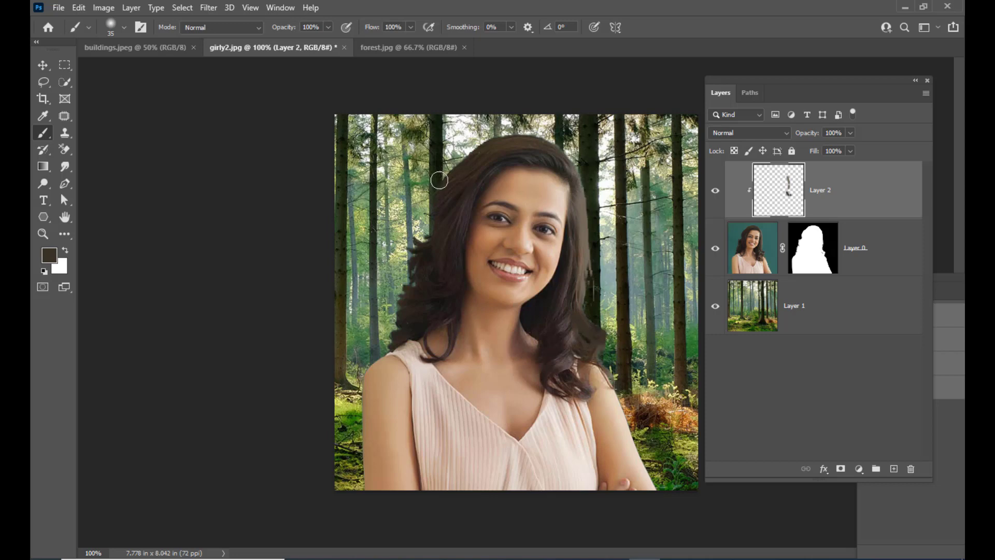
{"action": "mouse_move", "coordinate": [446, 207]}
{"action": "left_mouse_down"}
{"action": "mouse_move", "coordinate": [411, 248]}
{"action": "mouse_move", "coordinate": [427, 260]}
{"action": "mouse_move", "coordinate": [387, 295]}
{"action": "mouse_move", "coordinate": [411, 293]}
{"action": "mouse_move", "coordinate": [386, 346]}
{"action": "left_mouse_up"}
{"action": "left_click", "coordinate": [428, 257], "text": "alt"}
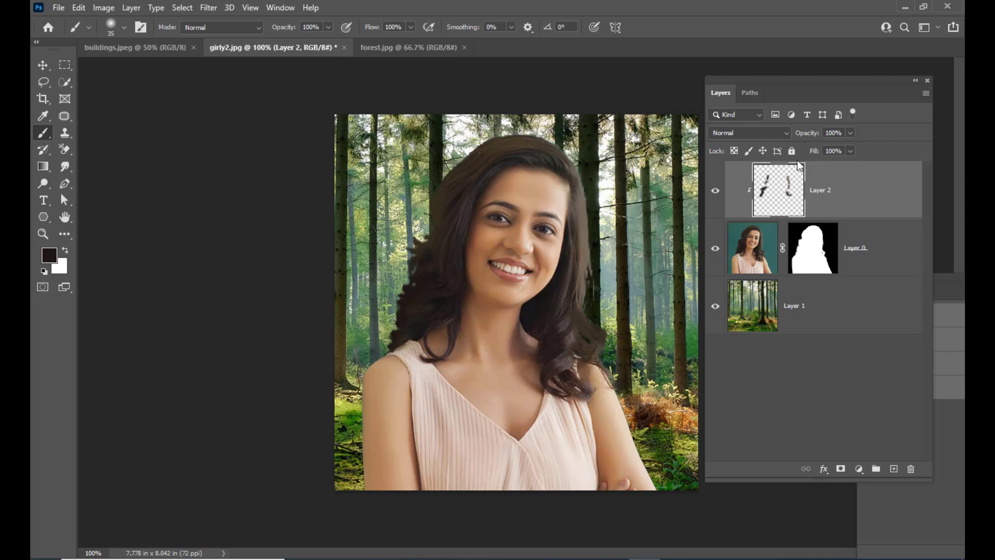
Change the clipped paint layer's blend mode to Darken
{"action": "left_click", "coordinate": [768, 133]}
{"action": "left_click", "coordinate": [741, 169]}
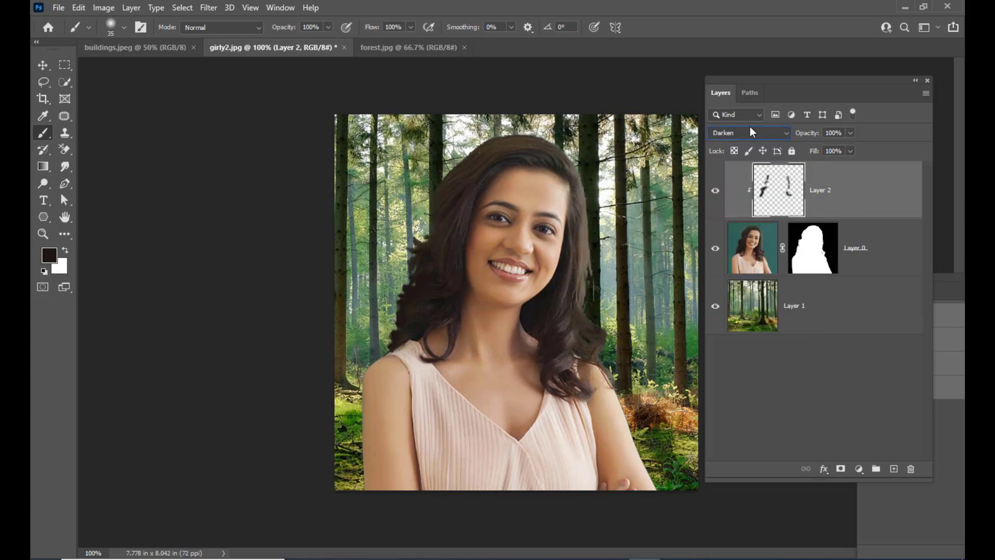